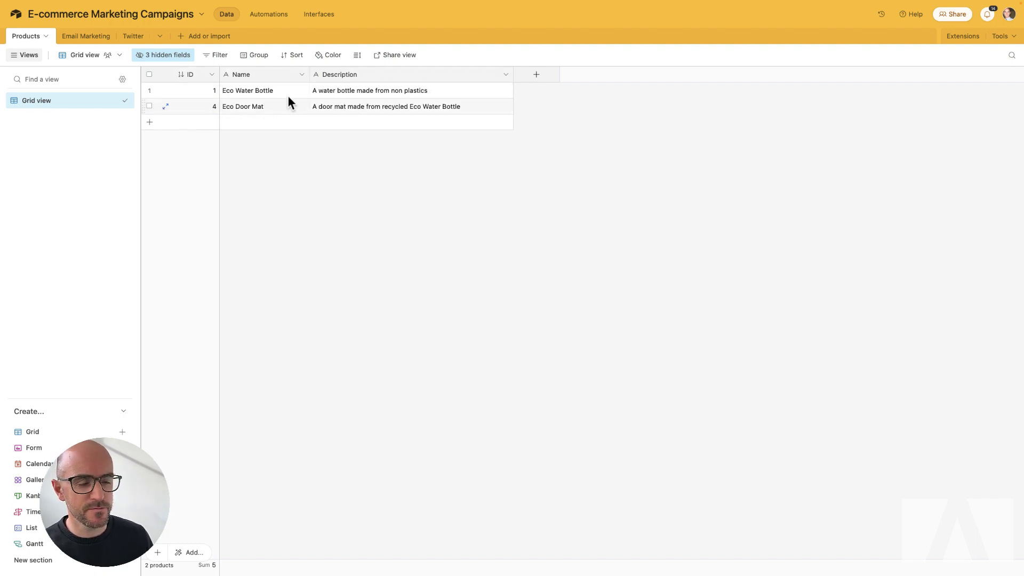
- Unlink product 1 from the first Email Marketing record, link it again, and view the Twitter table
left_click(85, 37)
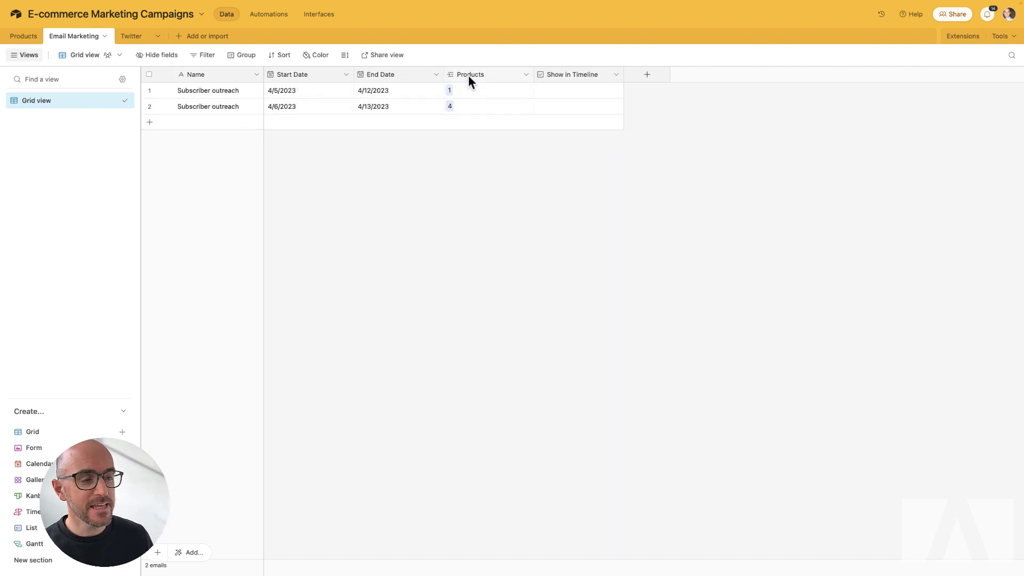
left_click(460, 96)
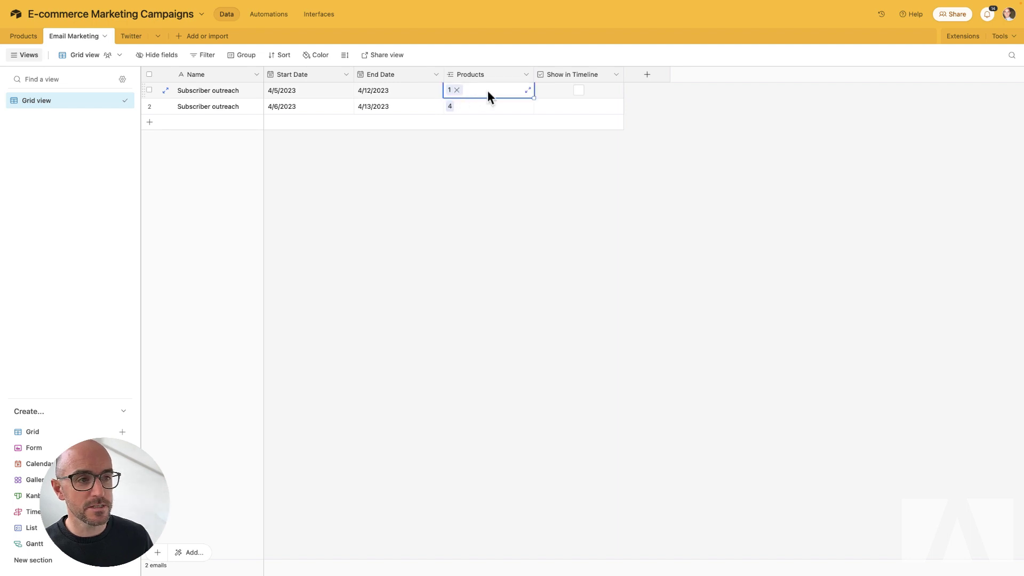
left_click(457, 91)
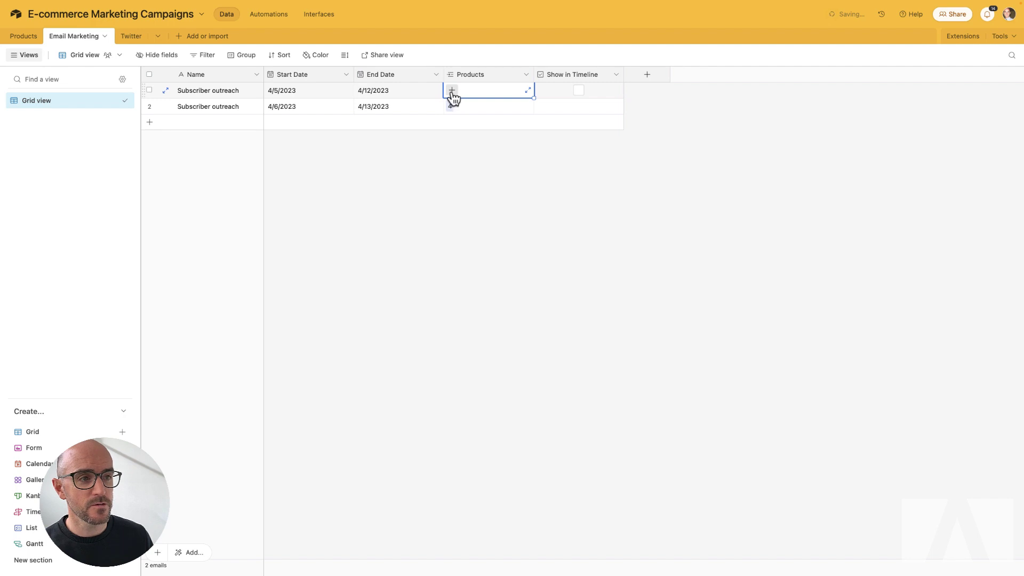
left_click(451, 96)
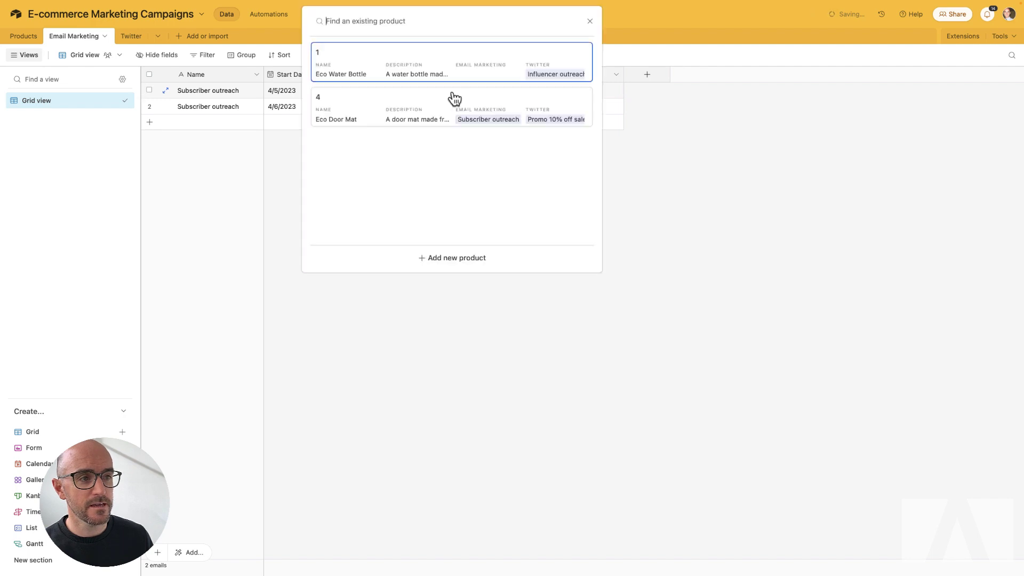
left_click(363, 66)
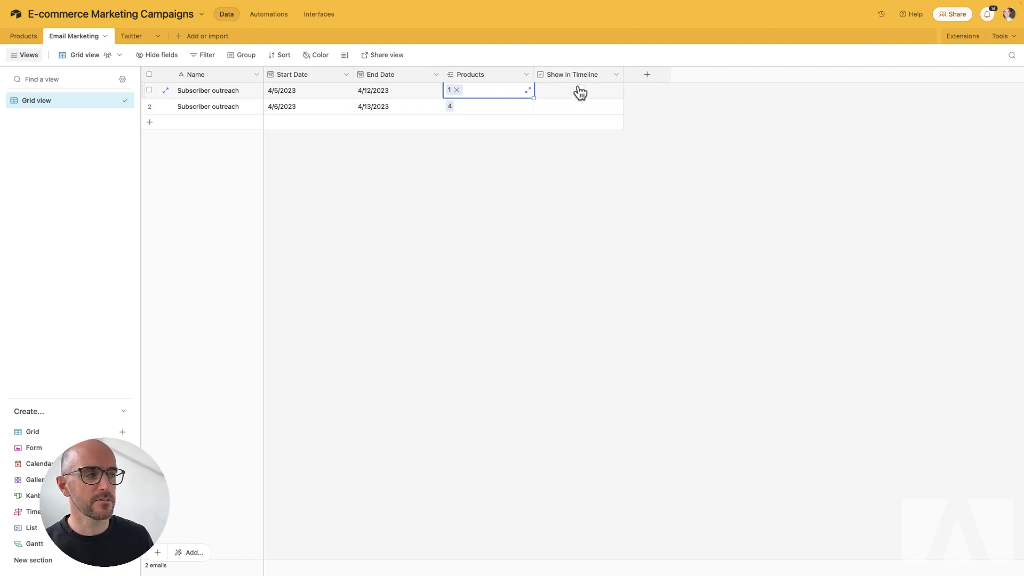
left_click(121, 37)
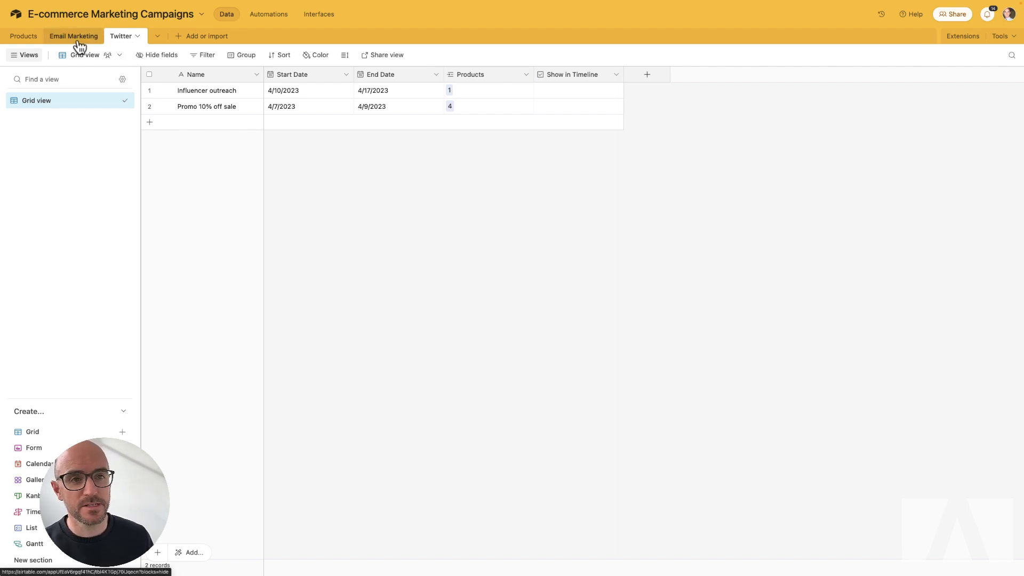
- Create a blank table named Campaign Tracking, with each record called Campaign
left_click(180, 42)
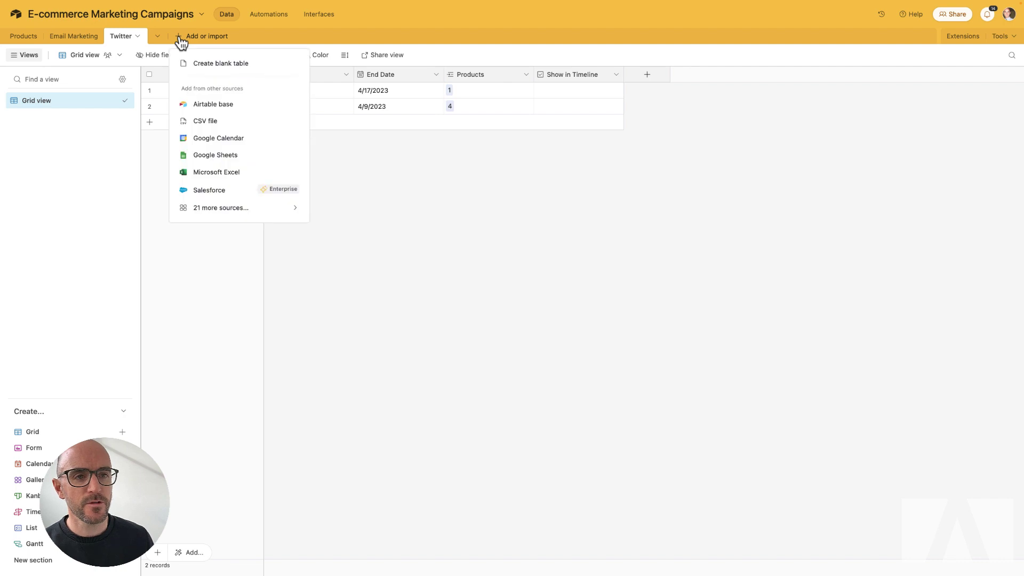
left_click(196, 64)
type("Cm")
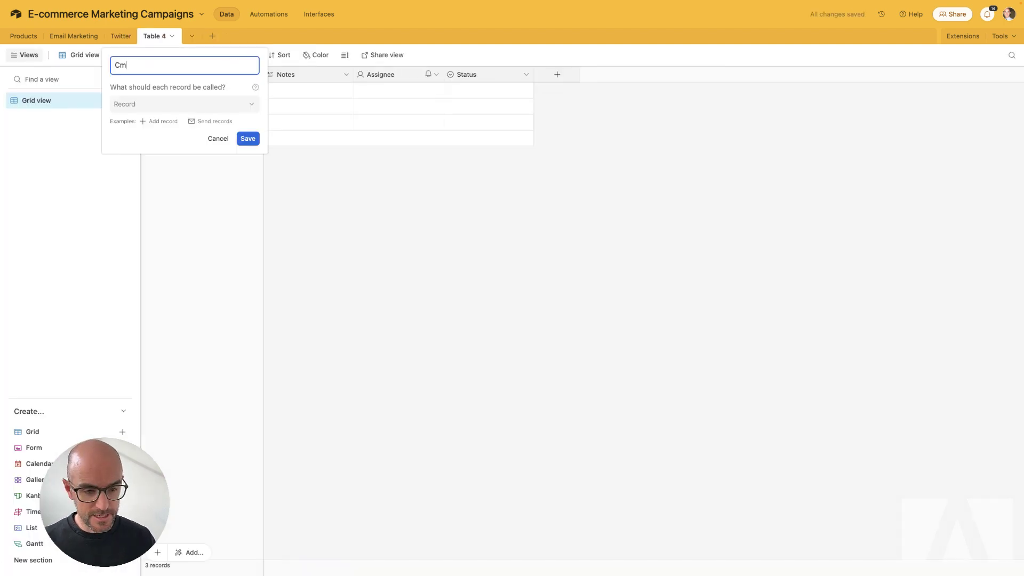
key("BackSpace")
type("ampaign Tracking")
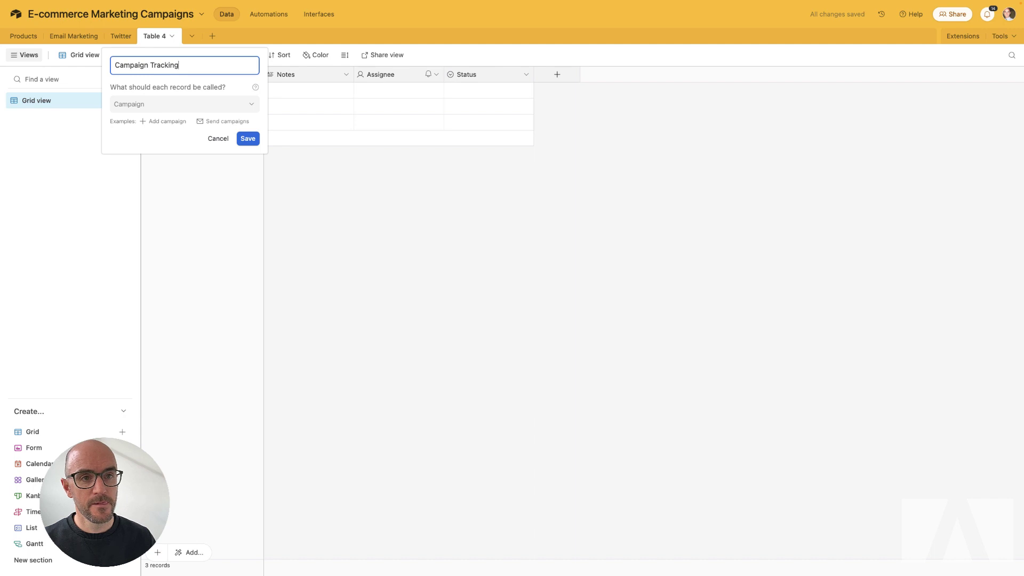
key("Return")
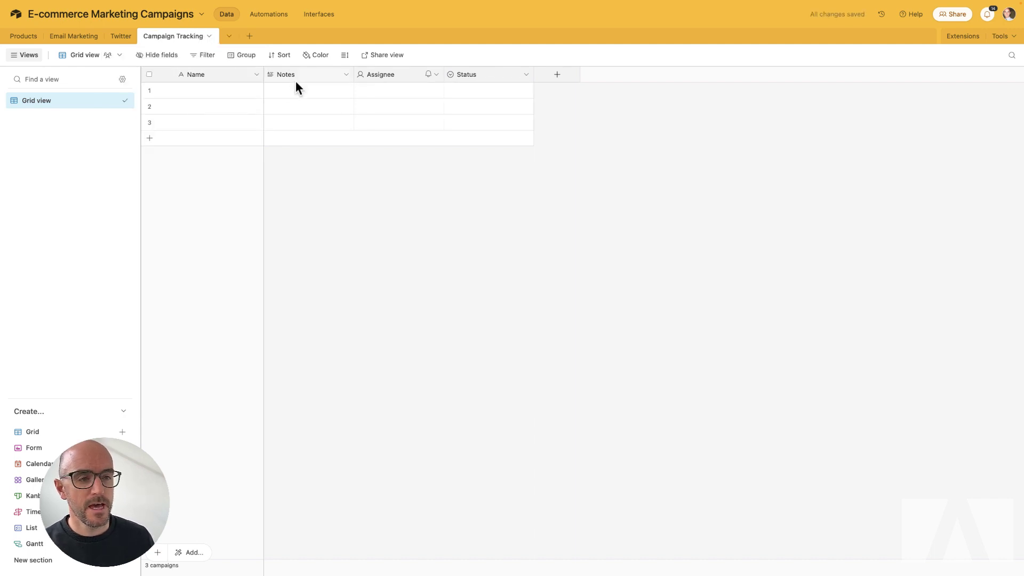
- Delete the Notes, Assignee and Status fields from the Campaign Tracking table
left_click(317, 78)
left_click(462, 75, "shift")
right_click(462, 75)
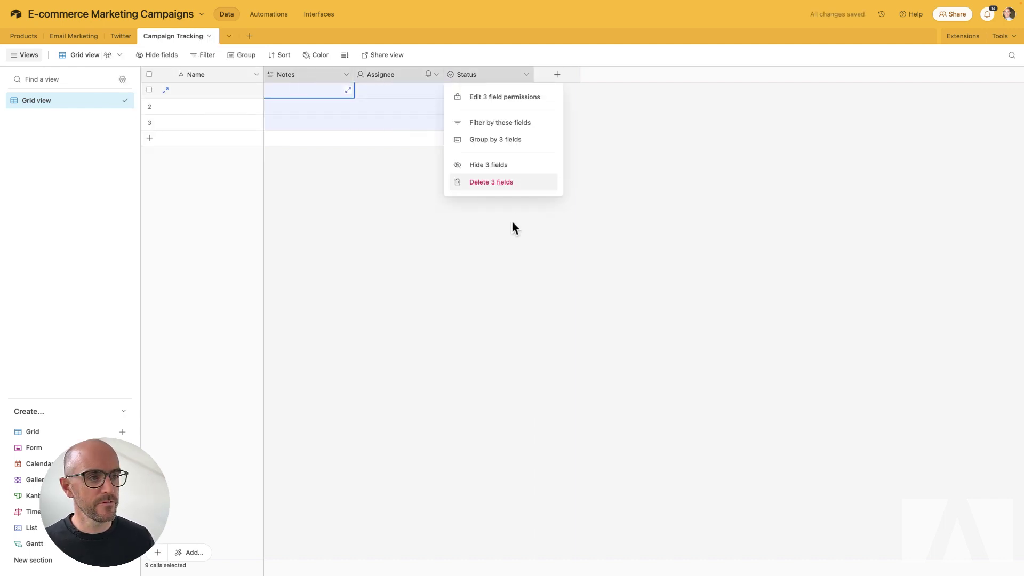
left_click(514, 184)
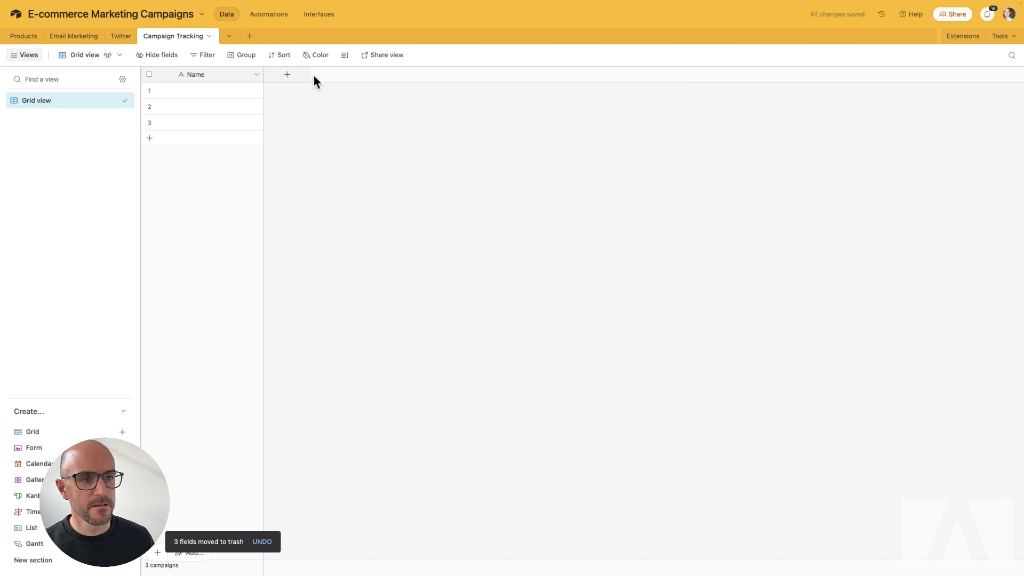
- Add a date field named Start Date with the local date format to the Campaign Tracking table
left_click(290, 75)
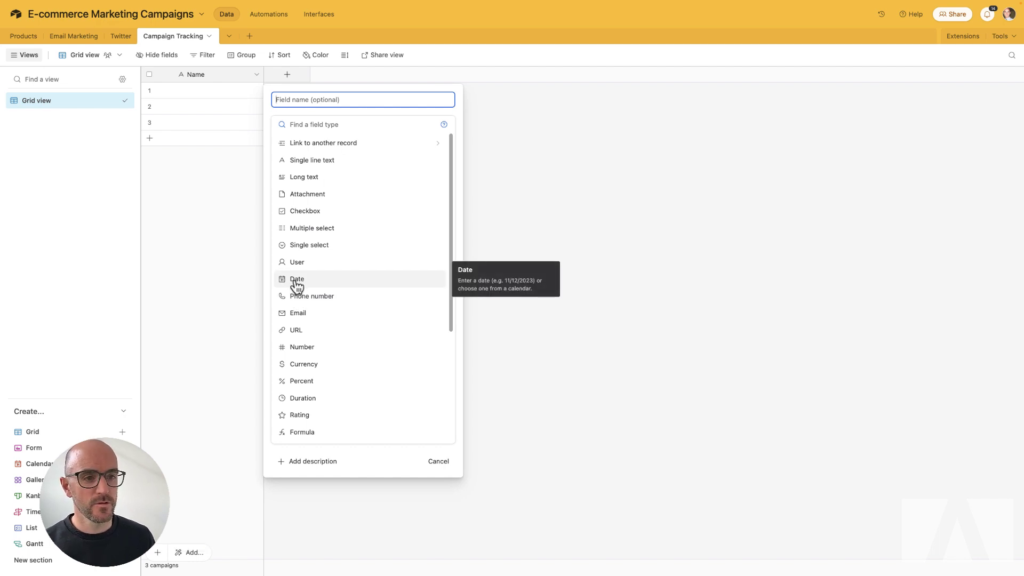
left_click(297, 282)
left_click(322, 100)
type("Star")
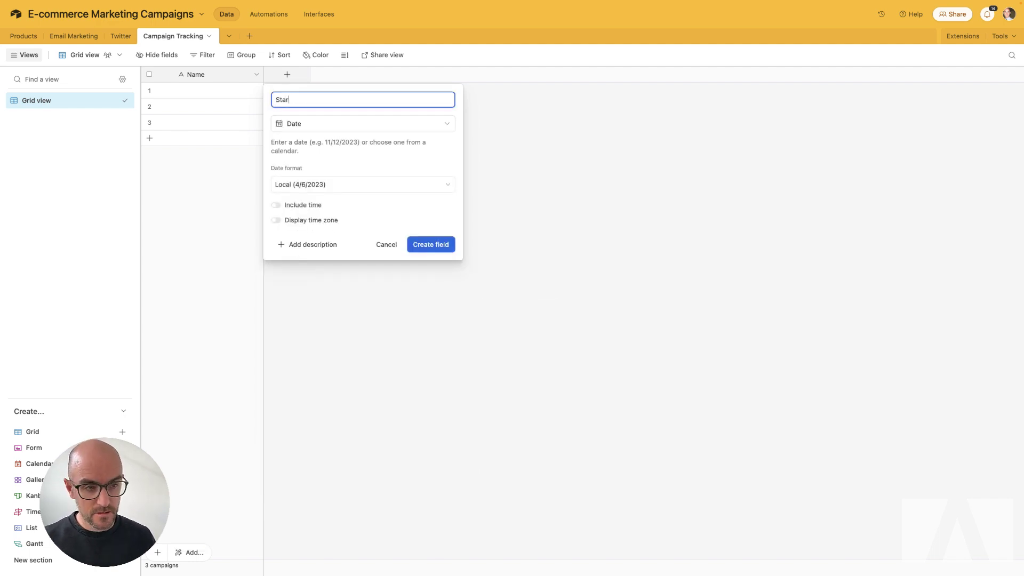
type("t Date")
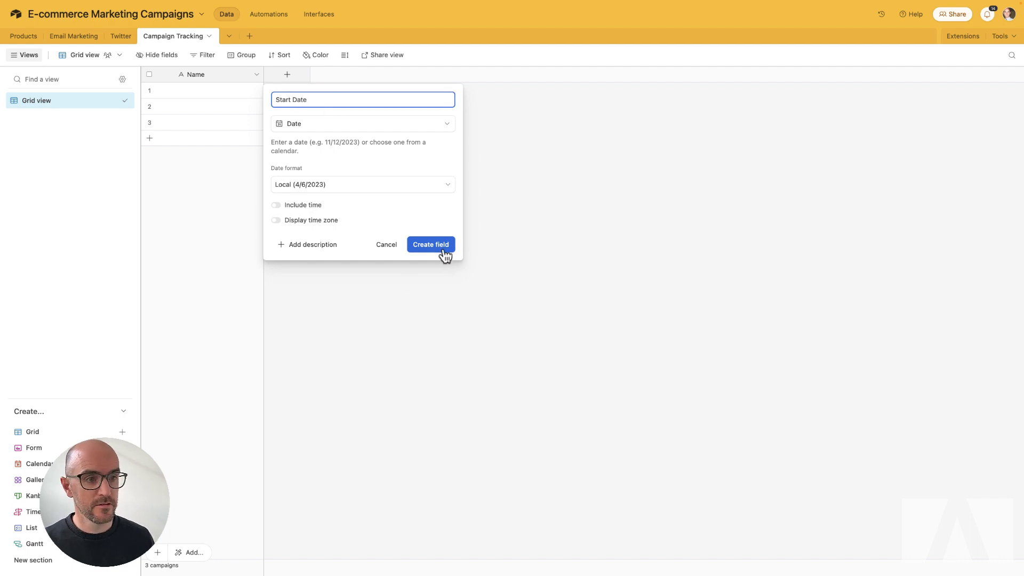
left_click(442, 251)
- Add a date field named End Date with the local date format after Start Date
left_click(377, 75)
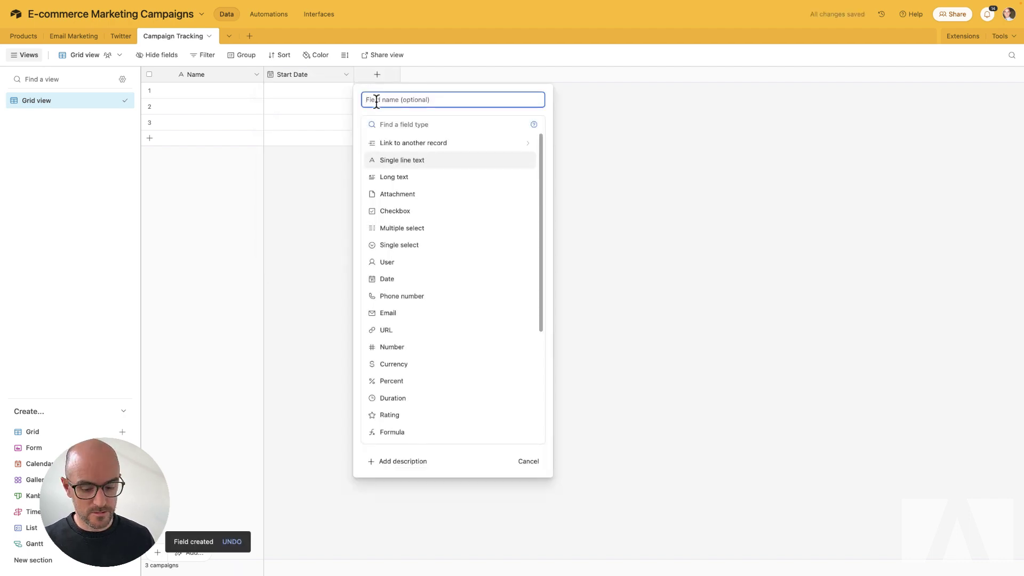
type("Start Da")
key("BackSpace")
key("BackSpace")
key("BackSpace")
key("BackSpace")
key("BackSpace")
key("BackSpace")
key("BackSpace")
key("BackSpace")
type("End ")
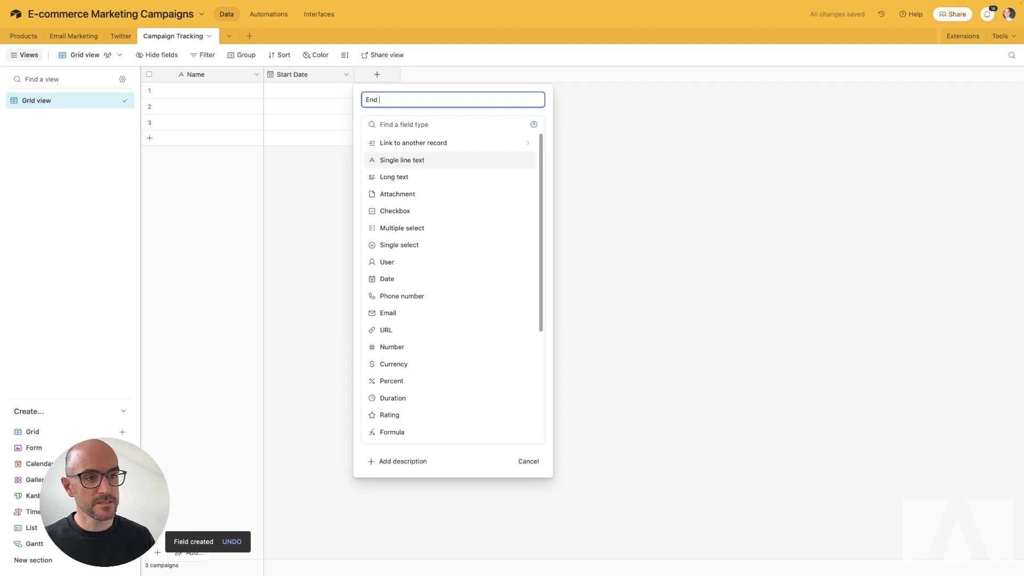
type("Date")
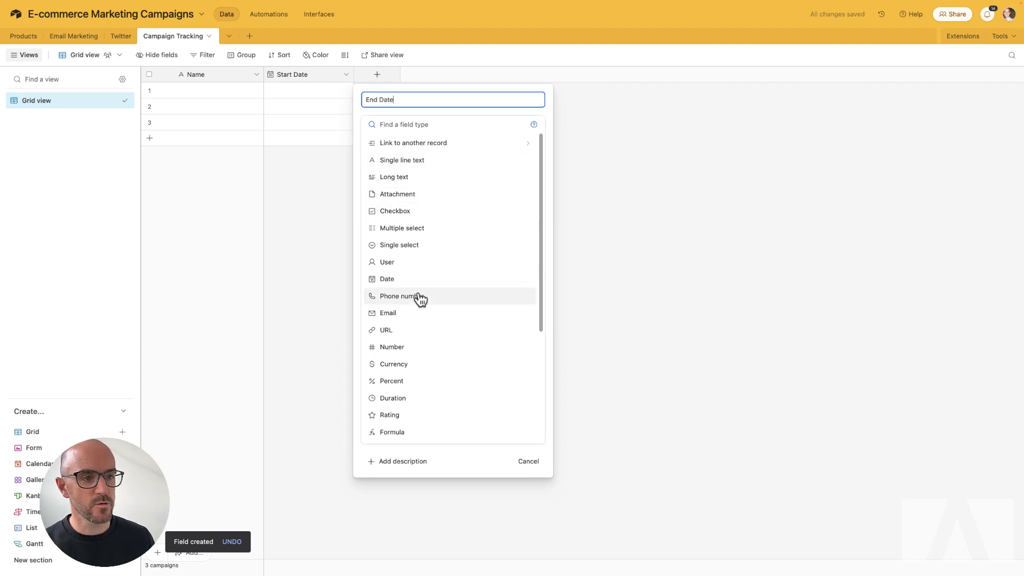
left_click(399, 278)
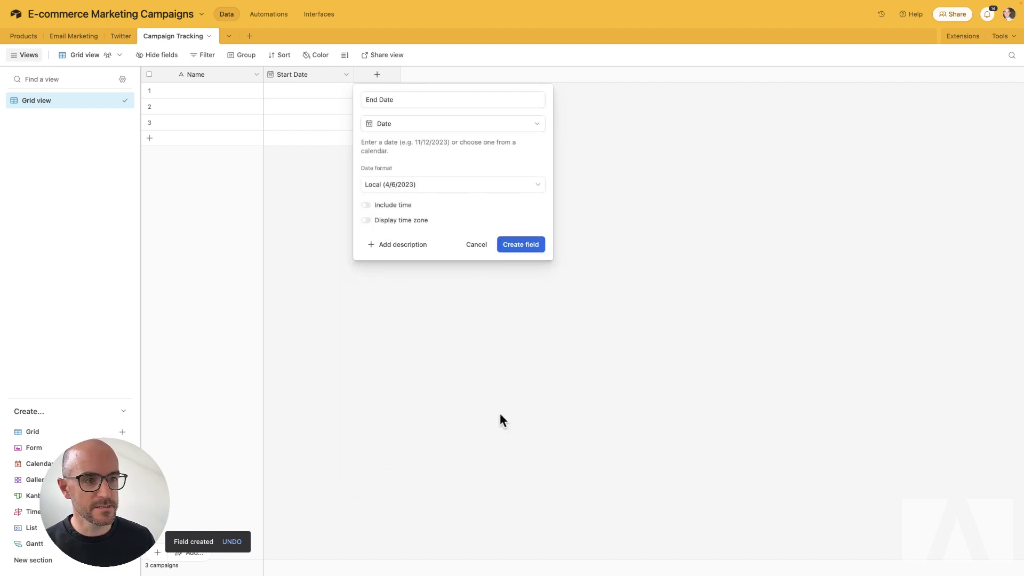
left_click(517, 246)
- Add a field named Email Marketing linking to the Email Marketing table, with multiple-record linking disabled and no lookup fields
left_click(466, 76)
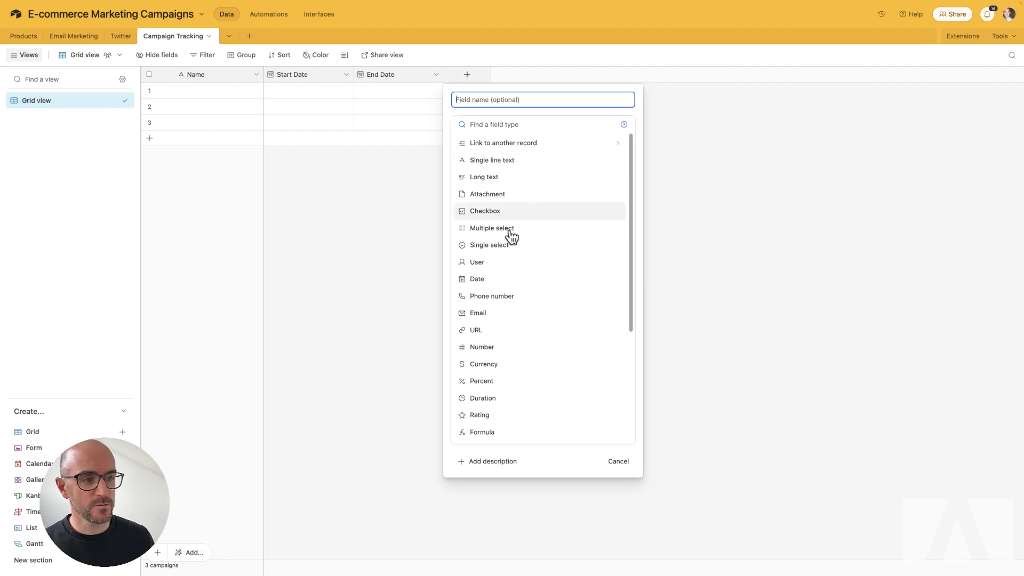
left_click(496, 144)
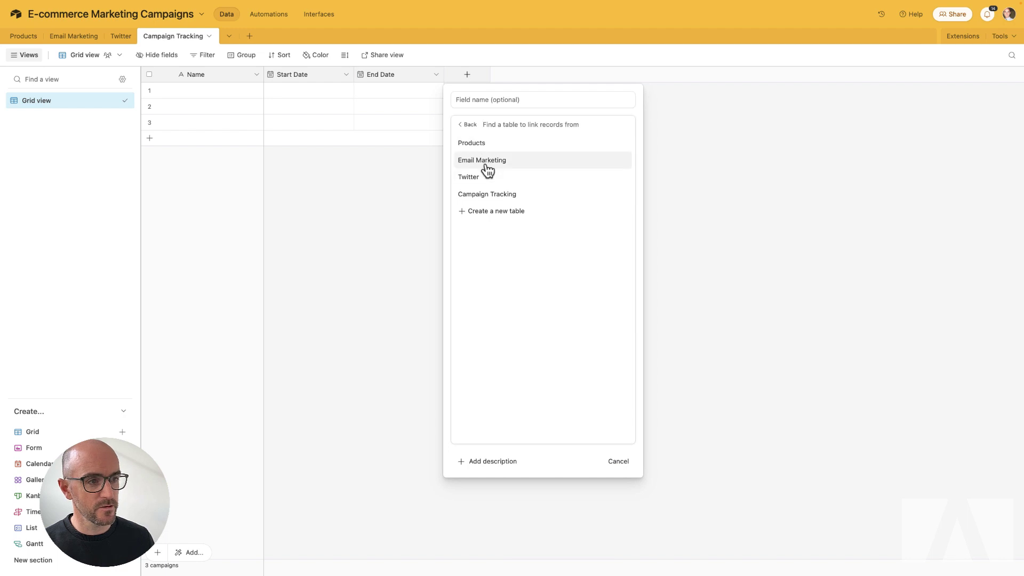
left_click(486, 163)
left_click(485, 99)
type("Em")
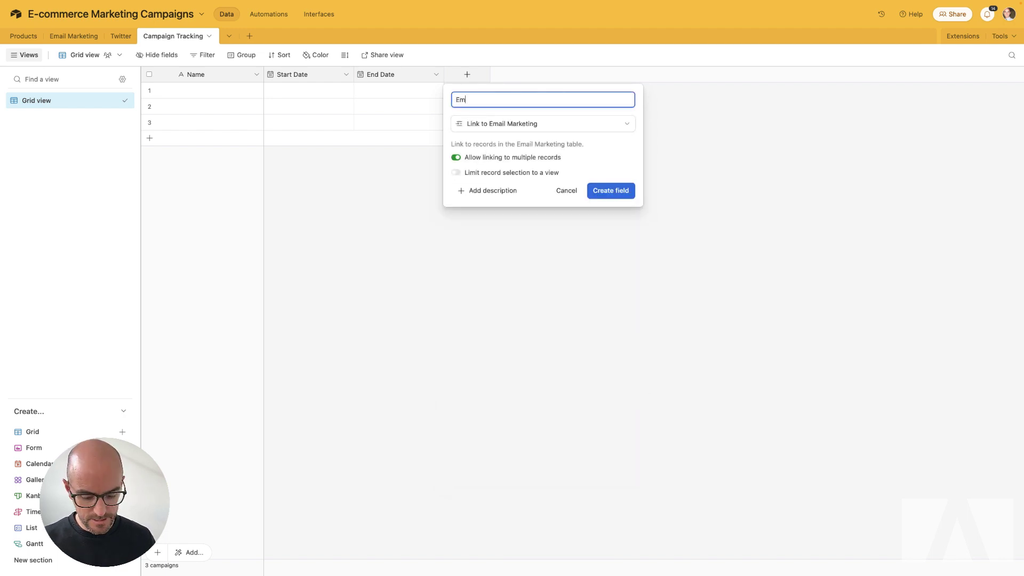
type("ail Marketibg")
key("BackSpace")
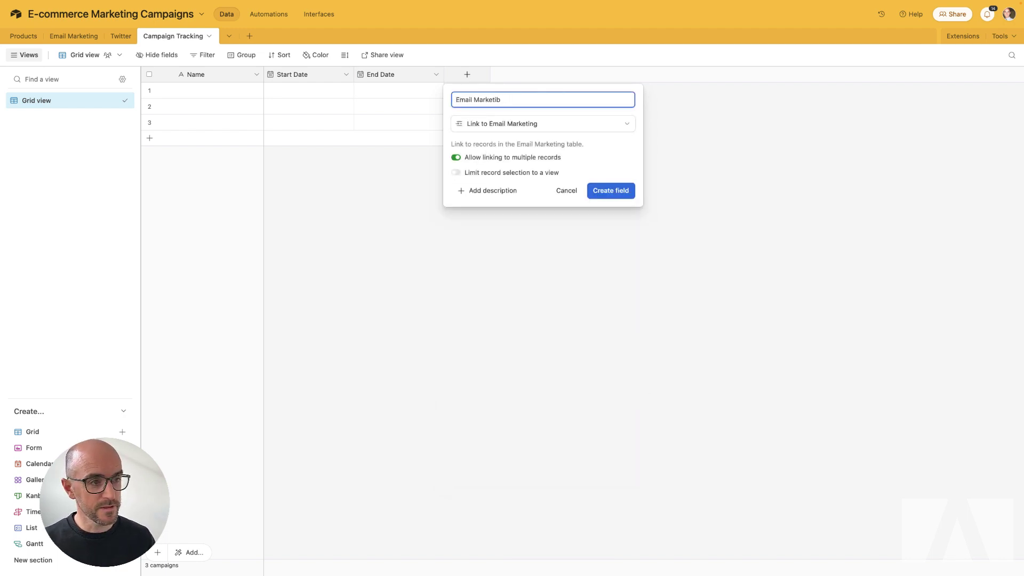
type("g")
left_click(495, 159)
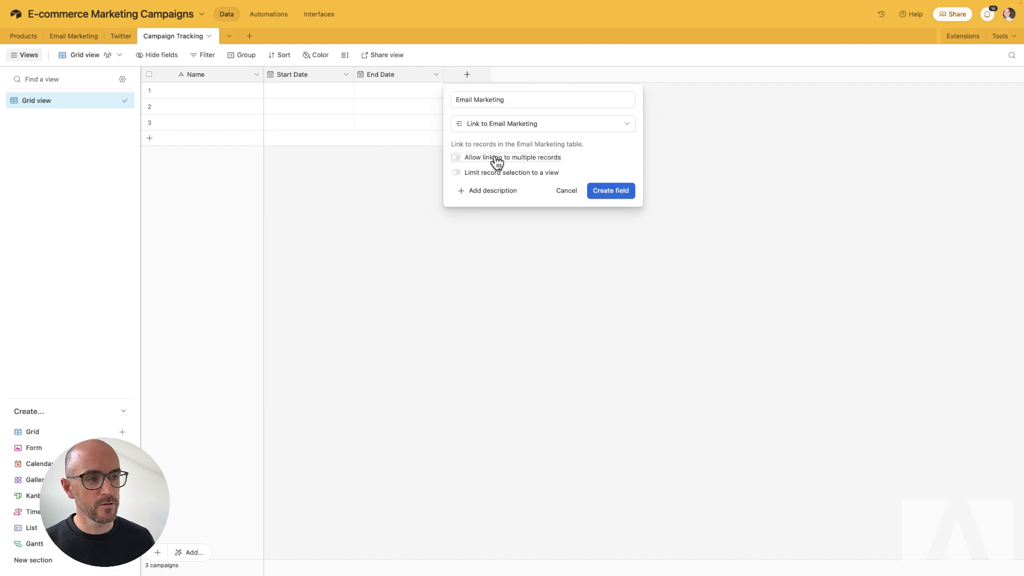
left_click(618, 193)
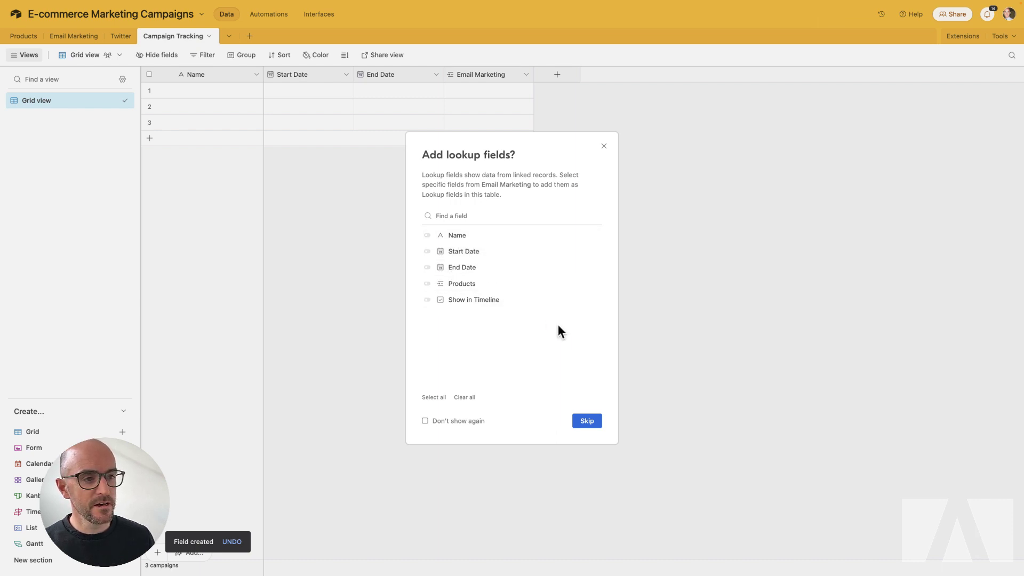
left_click(588, 423)
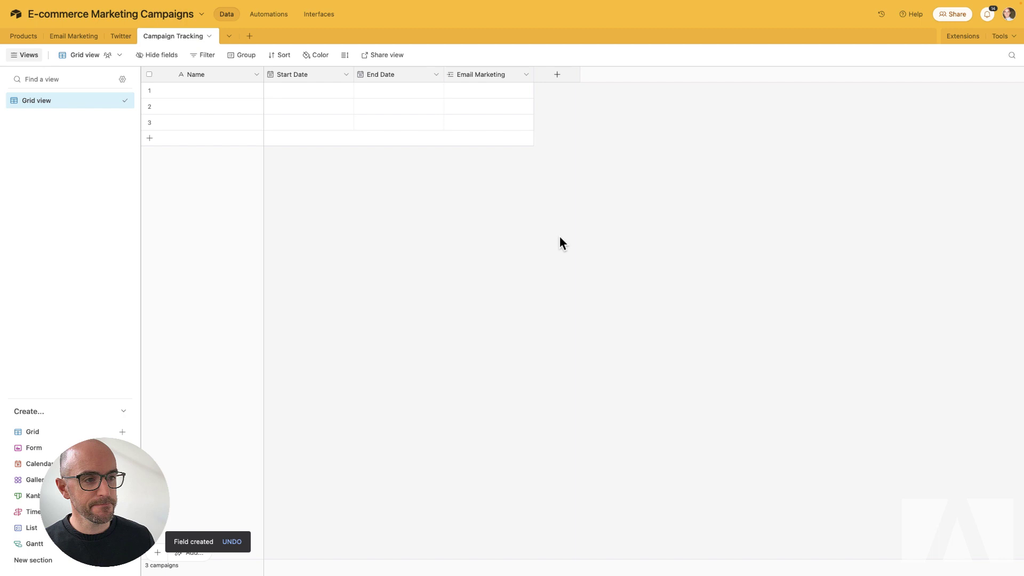
- Add a field named Twitter linking to the Twitter table, with multiple-record linking disabled and no lookup fields
left_click(556, 75)
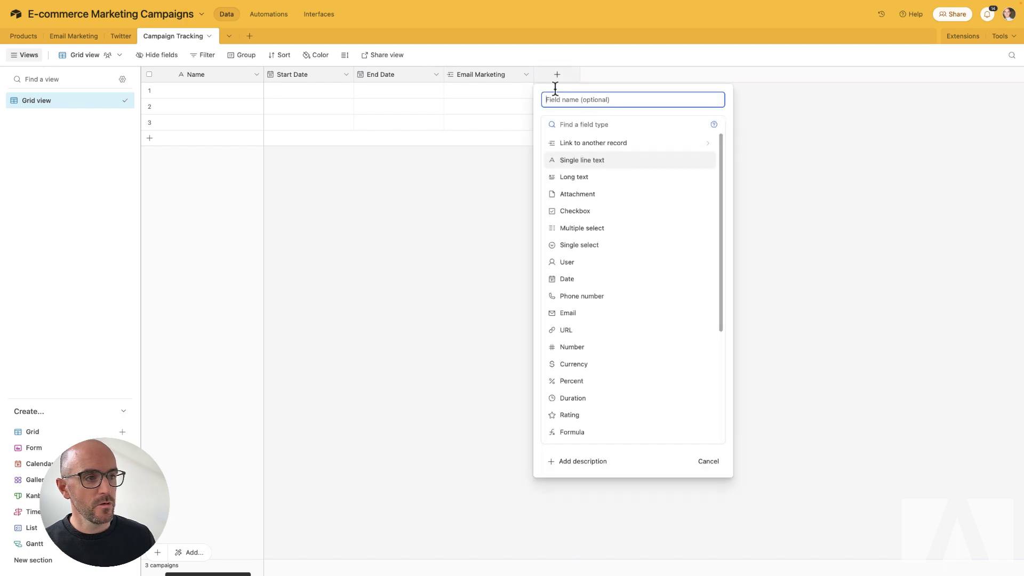
left_click(571, 143)
left_click(572, 177)
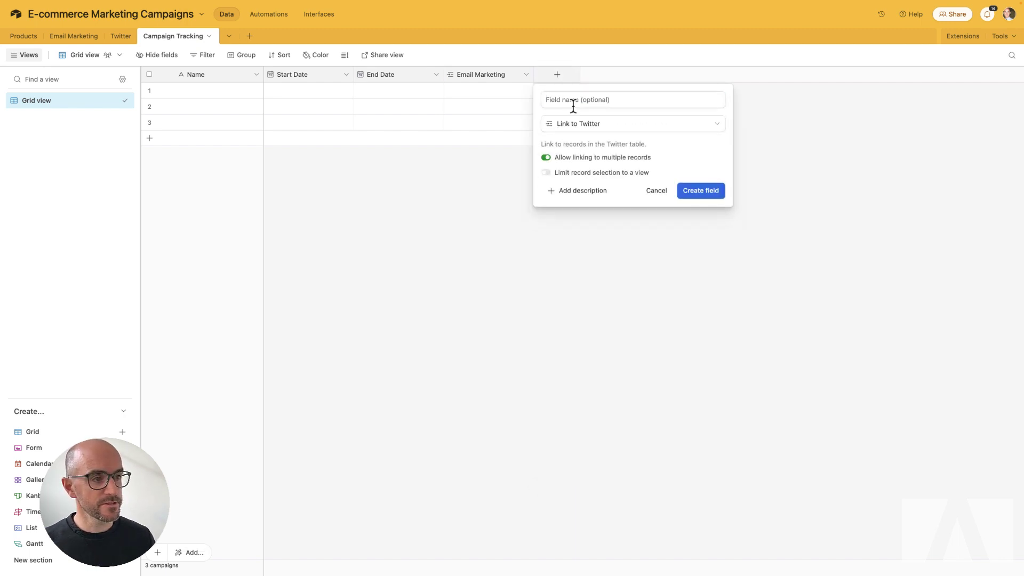
left_click(572, 102)
type("Tw")
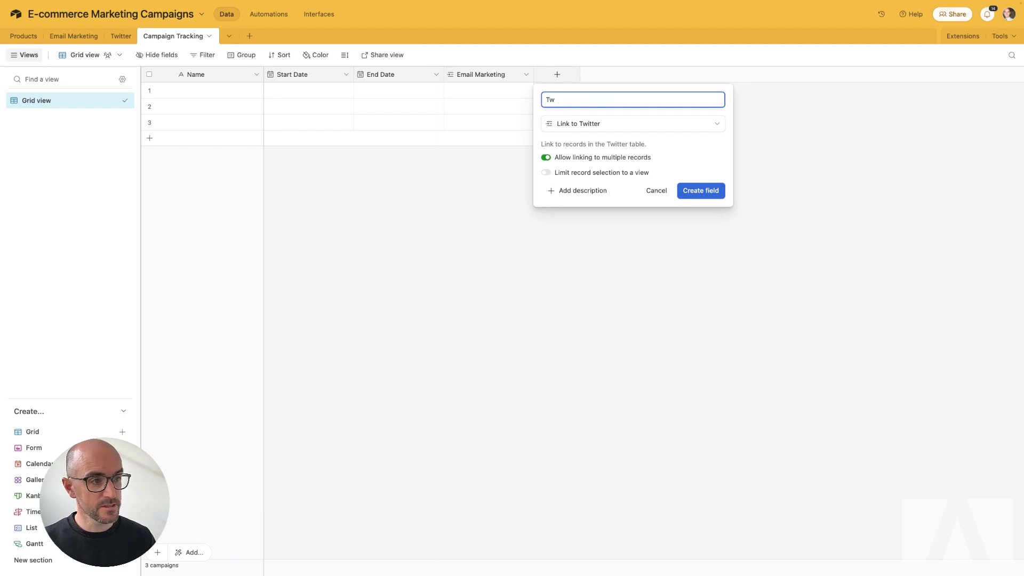
type("titter")
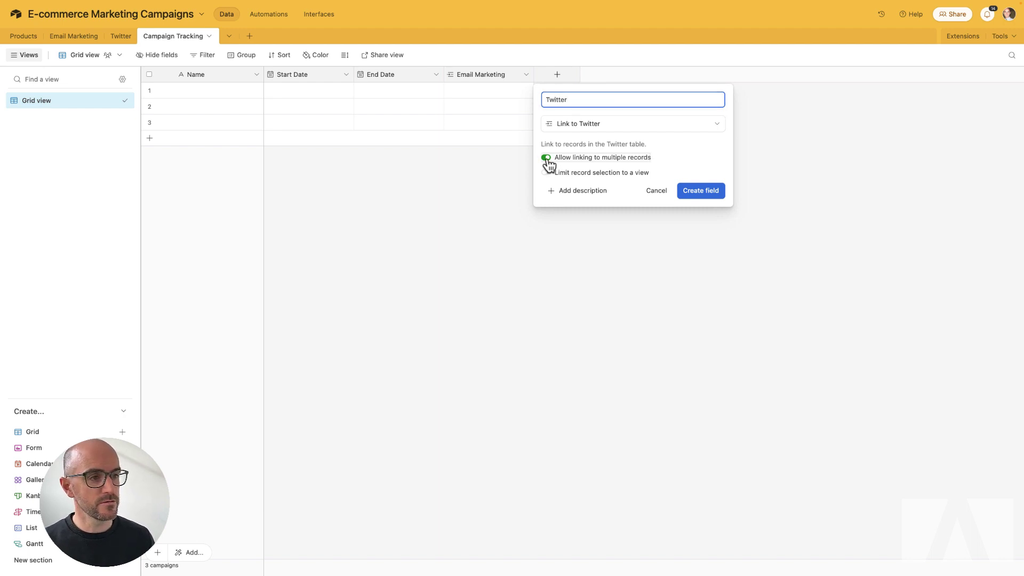
left_click(546, 158)
left_click(706, 190)
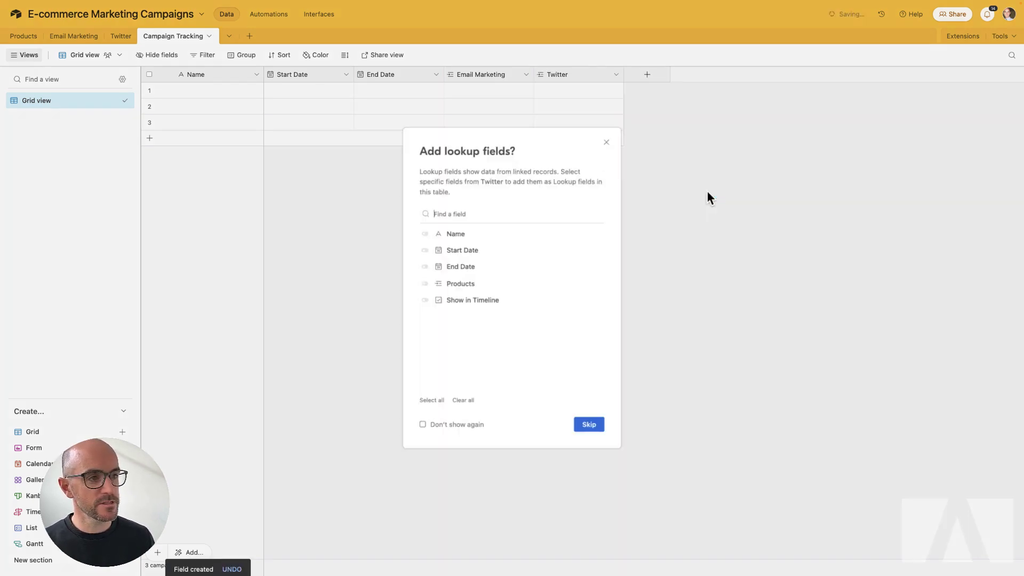
left_click(588, 423)
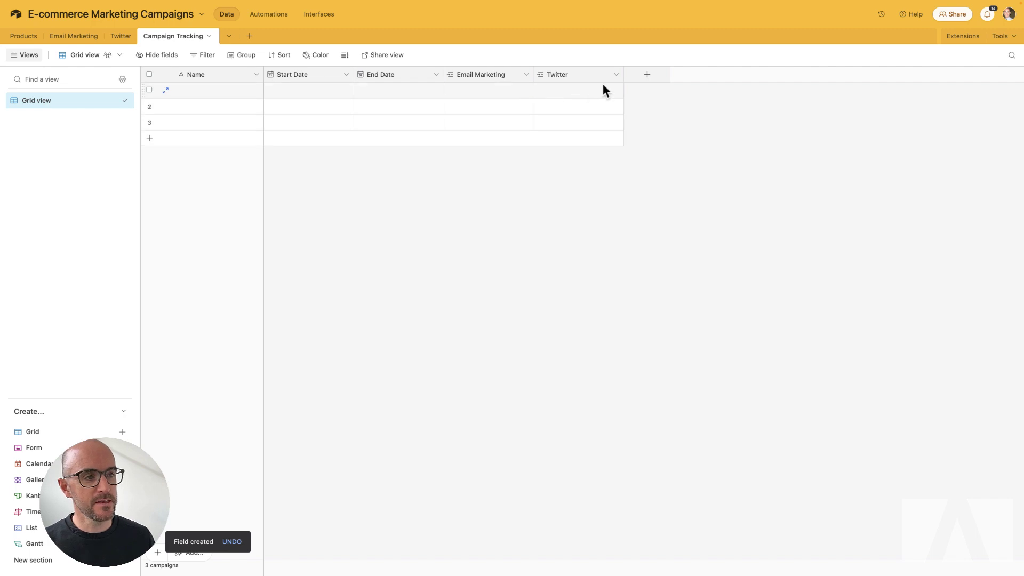
- Add a field named Product linking to the Products table, with multiple-record linking disabled and Name added as a lookup field
left_click(648, 79)
left_click(657, 143)
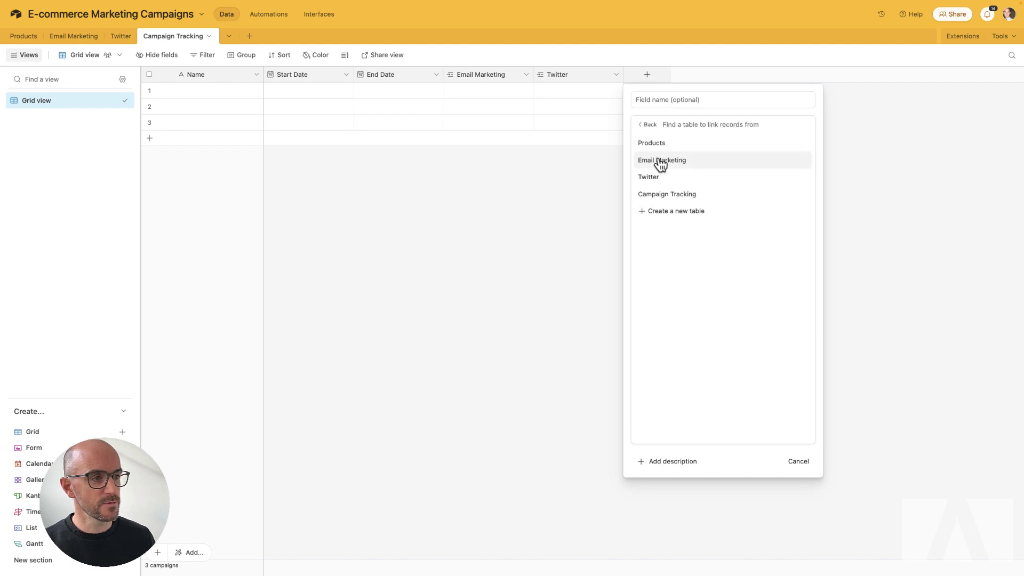
left_click(660, 143)
left_click(641, 158)
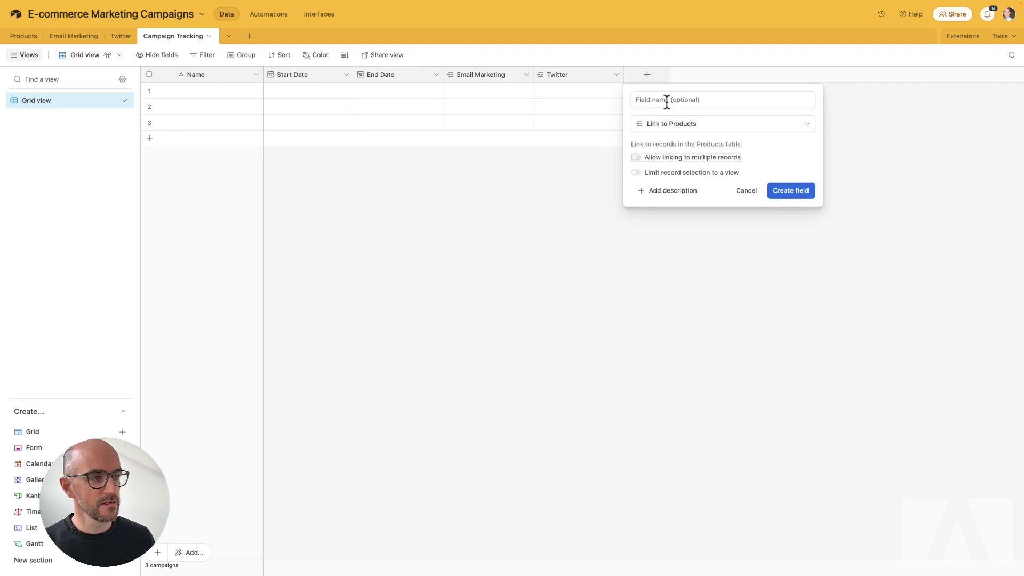
left_click(665, 100)
type("Produ")
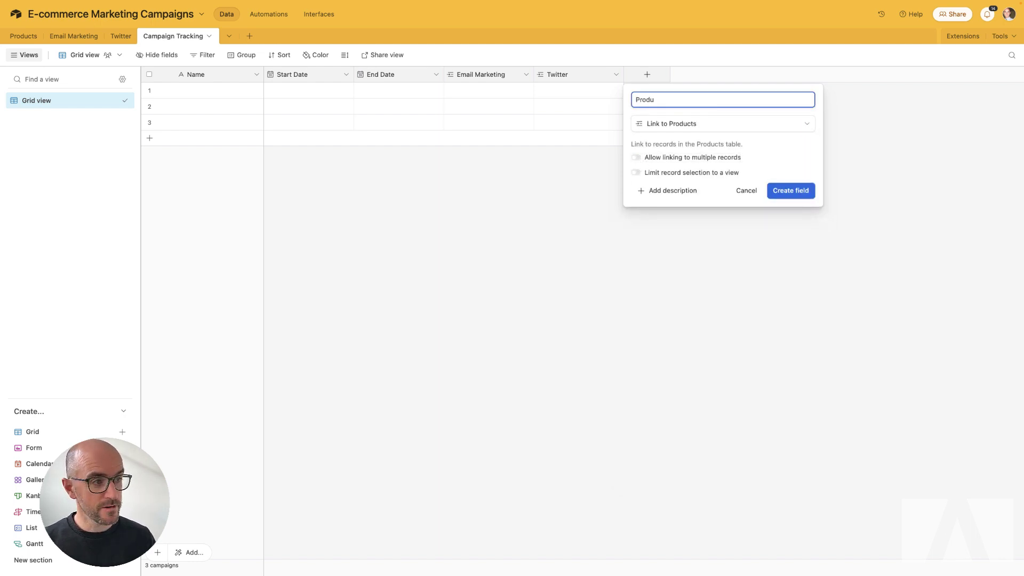
type("ct")
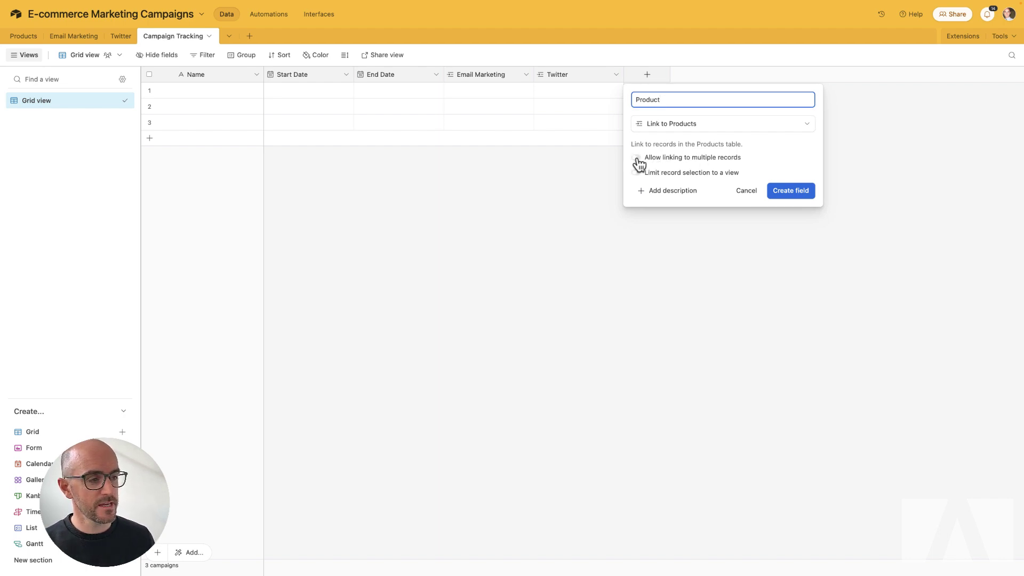
left_click(793, 191)
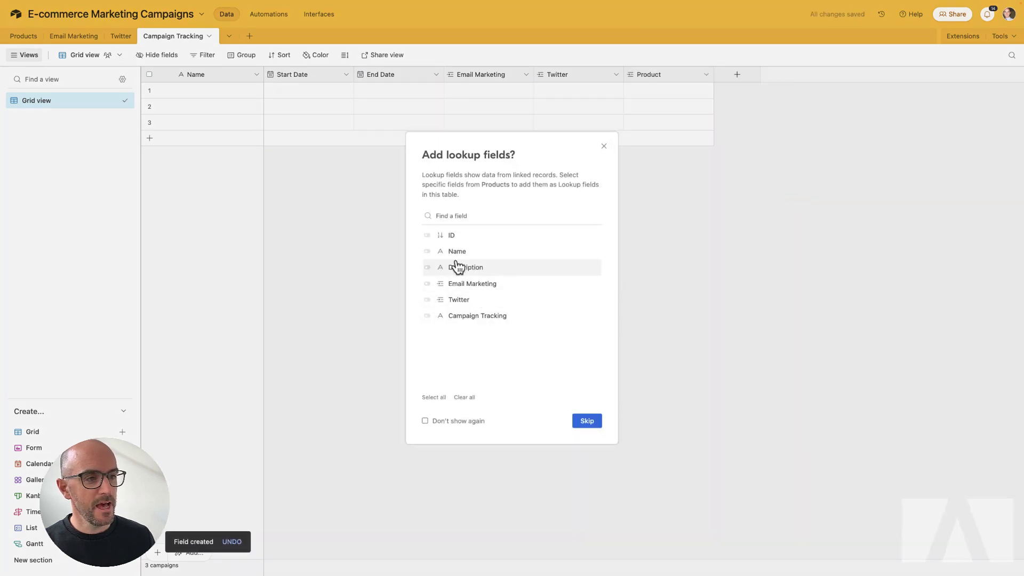
left_click(426, 252)
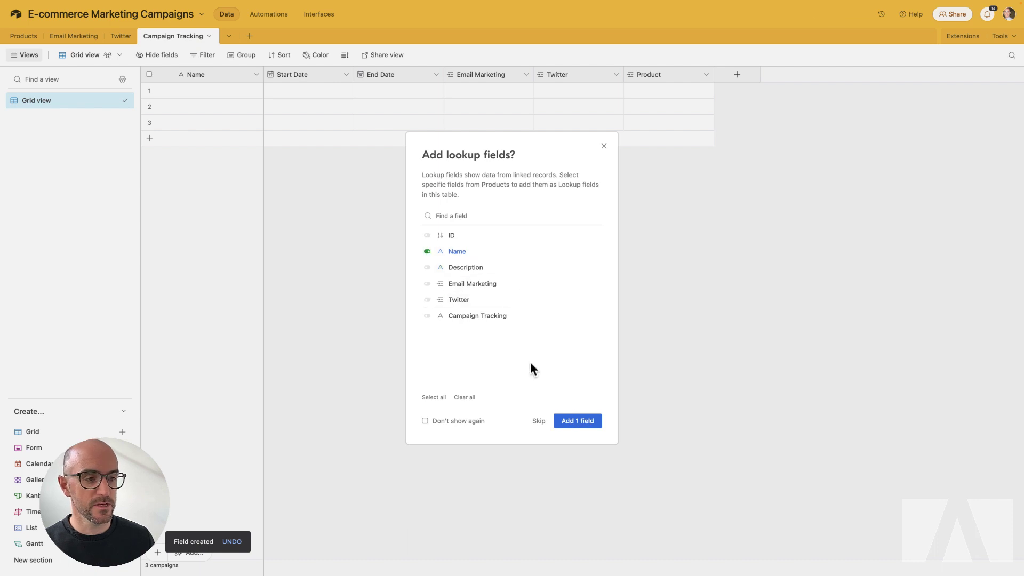
left_click(577, 423)
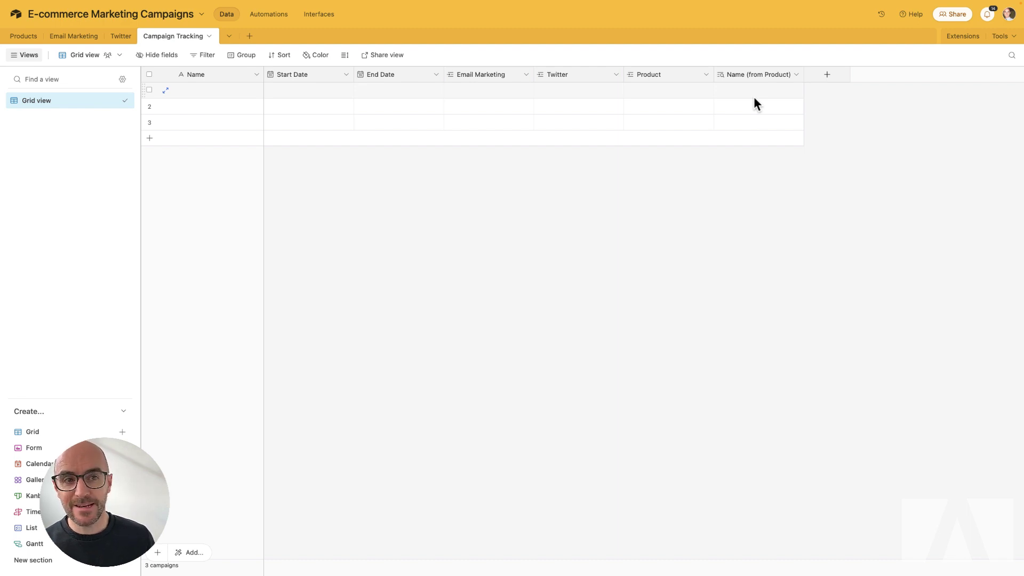
- Add a single select field named Channel with the options Twitter and Email Marketing
left_click(827, 75)
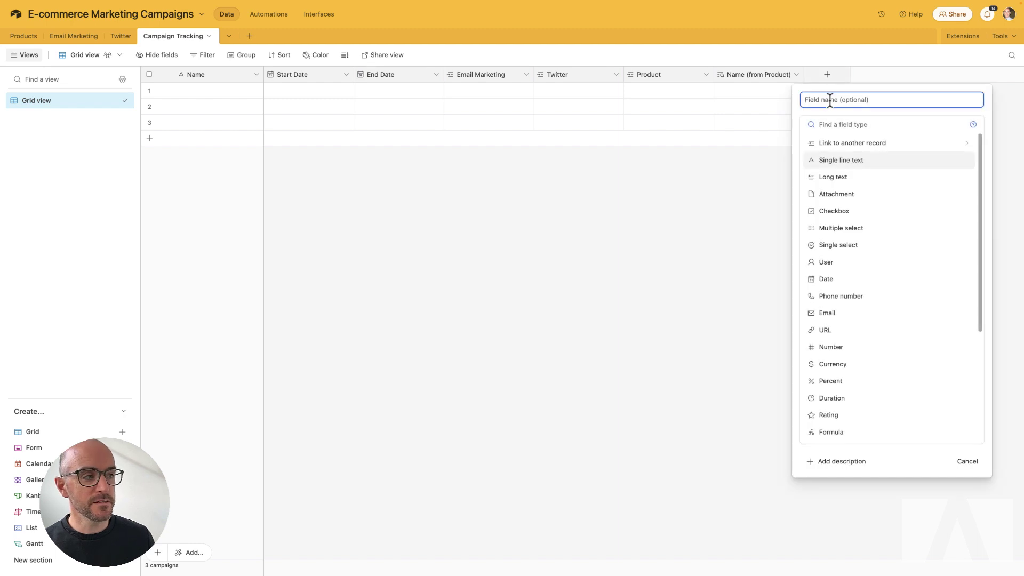
type("Channel")
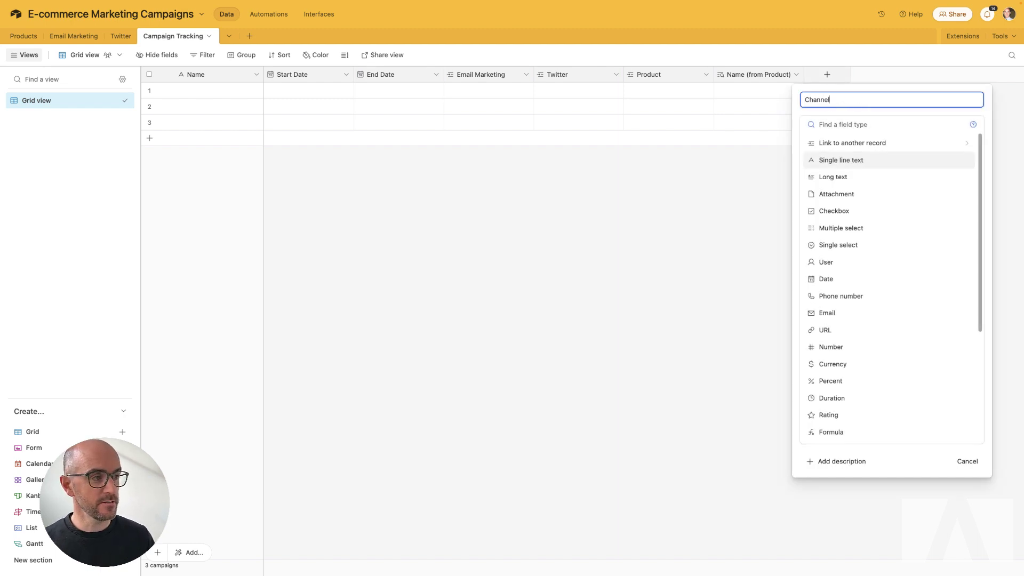
left_click(840, 246)
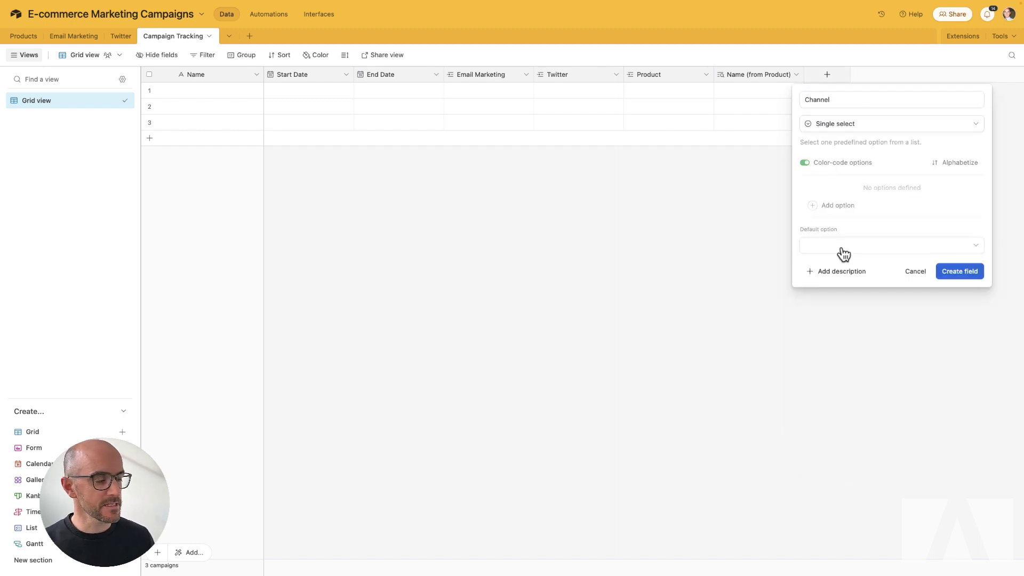
left_click(834, 205)
type("Twi")
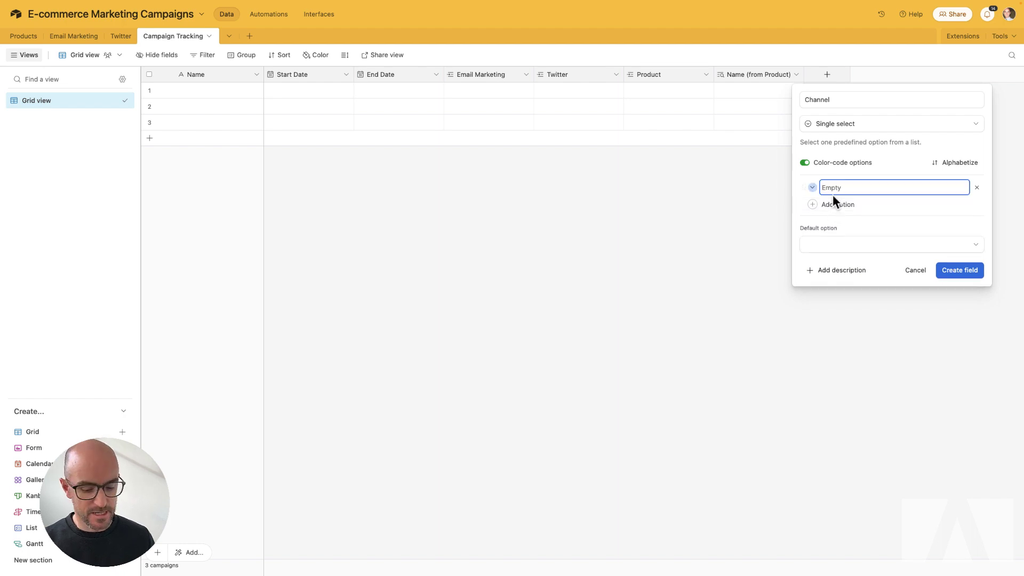
type("tter")
left_click(838, 204)
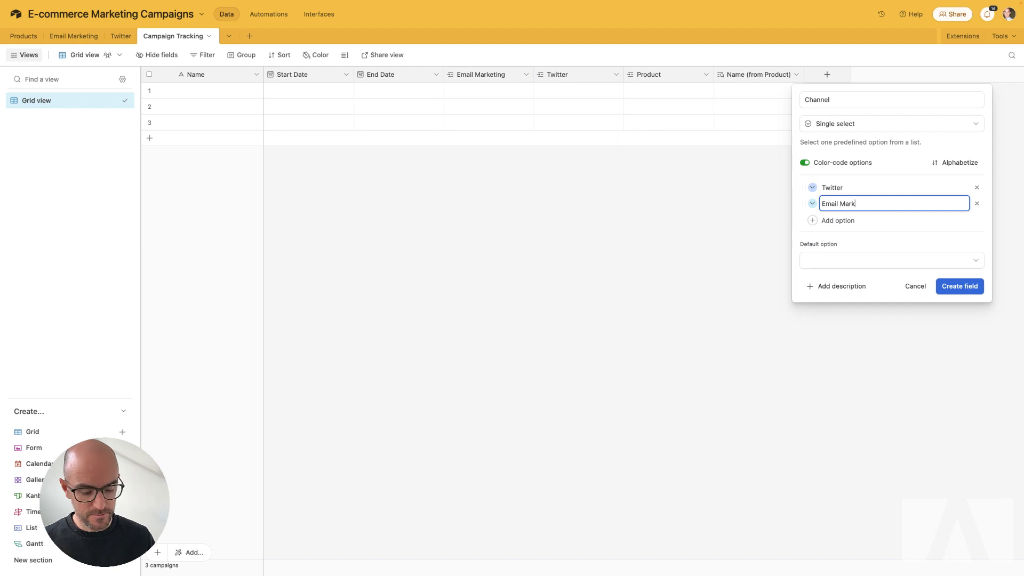
left_click(962, 290)
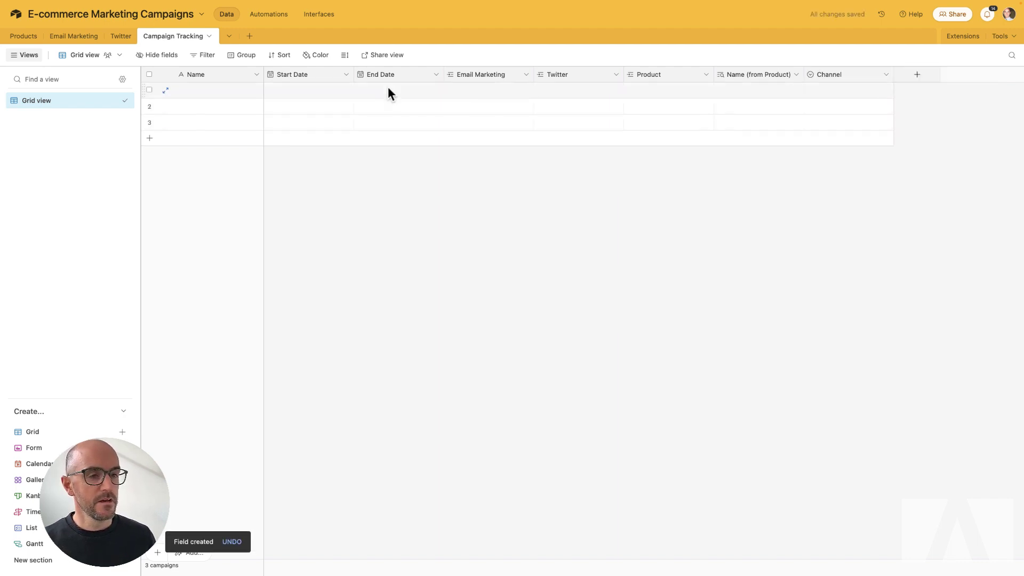
- Reorder the fields so Product, Channel, Email Marketing and Twitter come directly after Name, ahead of Start Date
left_click_drag(625, 74, 265, 76)
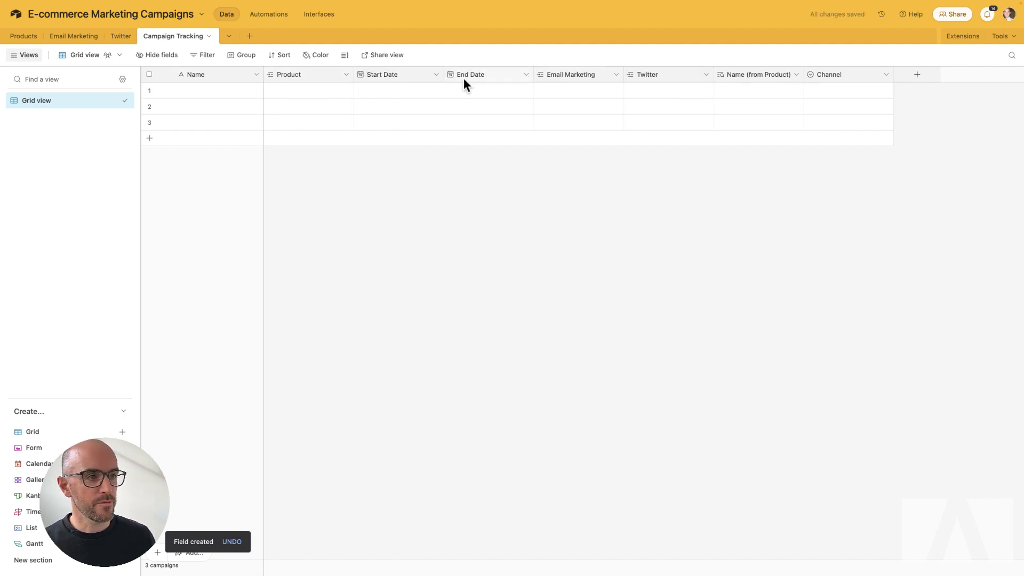
left_click_drag(553, 74, 353, 75)
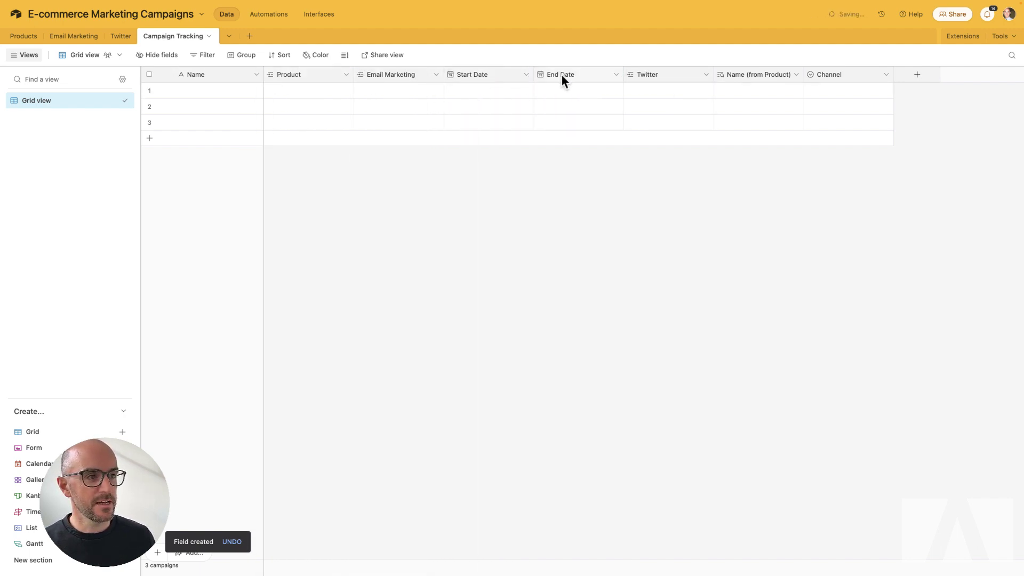
left_click_drag(644, 74, 441, 77)
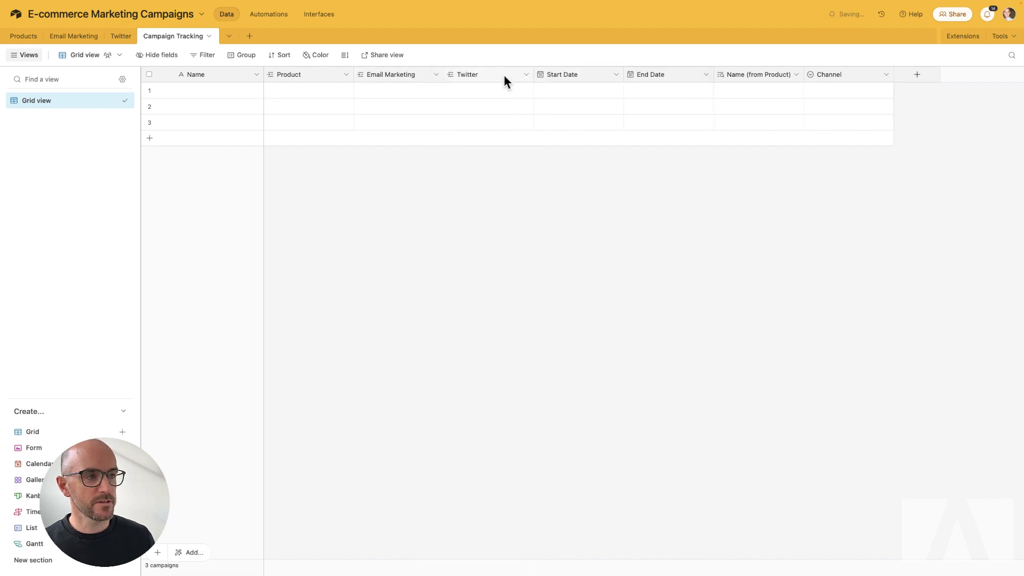
left_click_drag(797, 78, 354, 76)
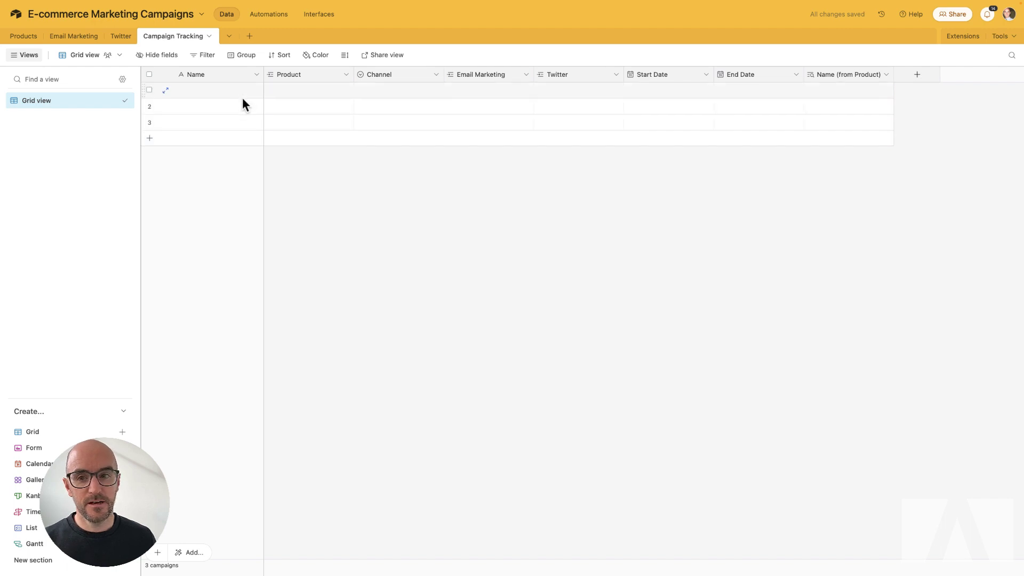
- Link the first campaign record to the Eco Water Bottle product
left_click(286, 94)
left_click(271, 91)
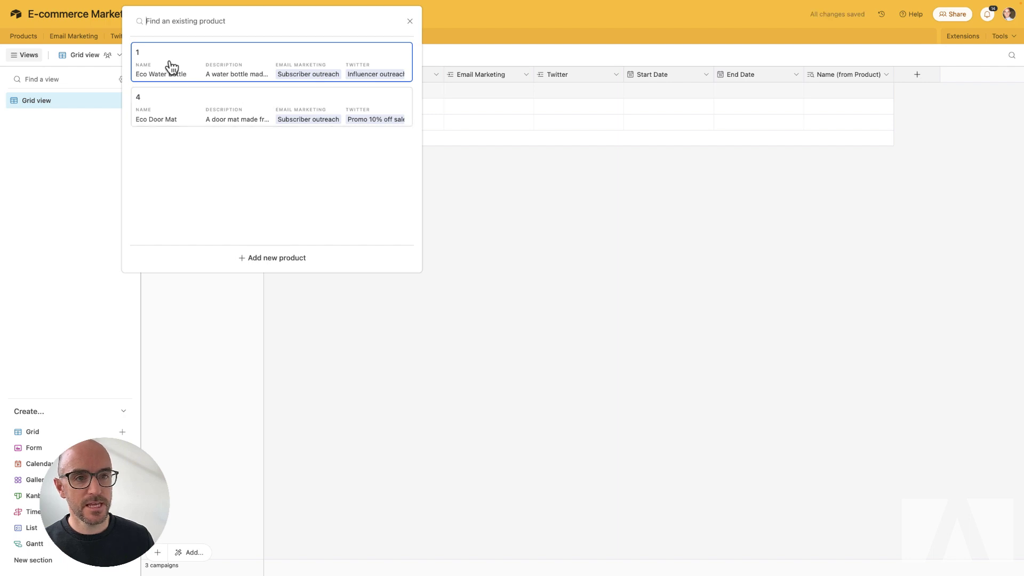
left_click(171, 67)
- Move the Channel field between Twitter and Start Date
left_click(377, 90)
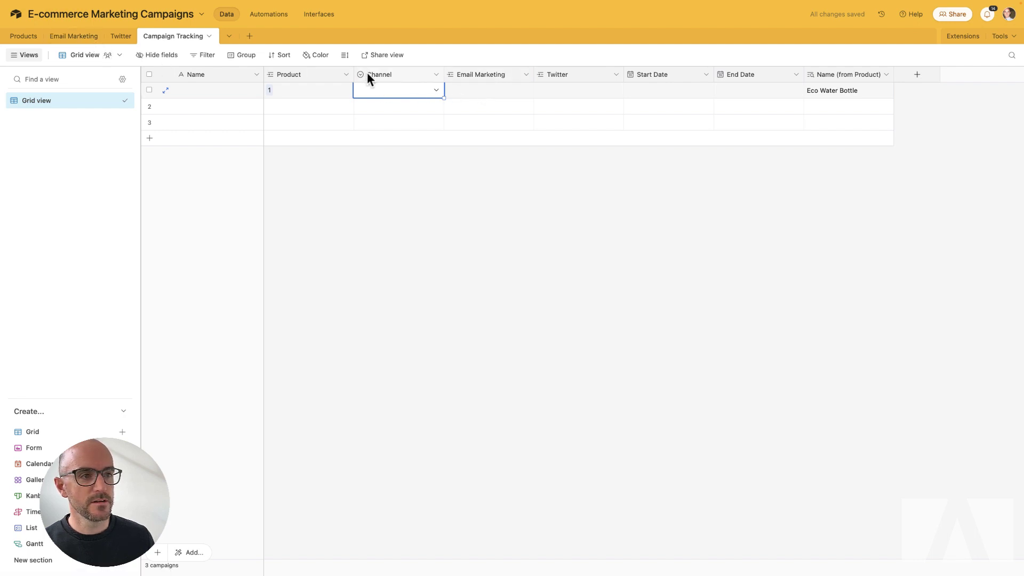
left_click_drag(368, 75, 624, 78)
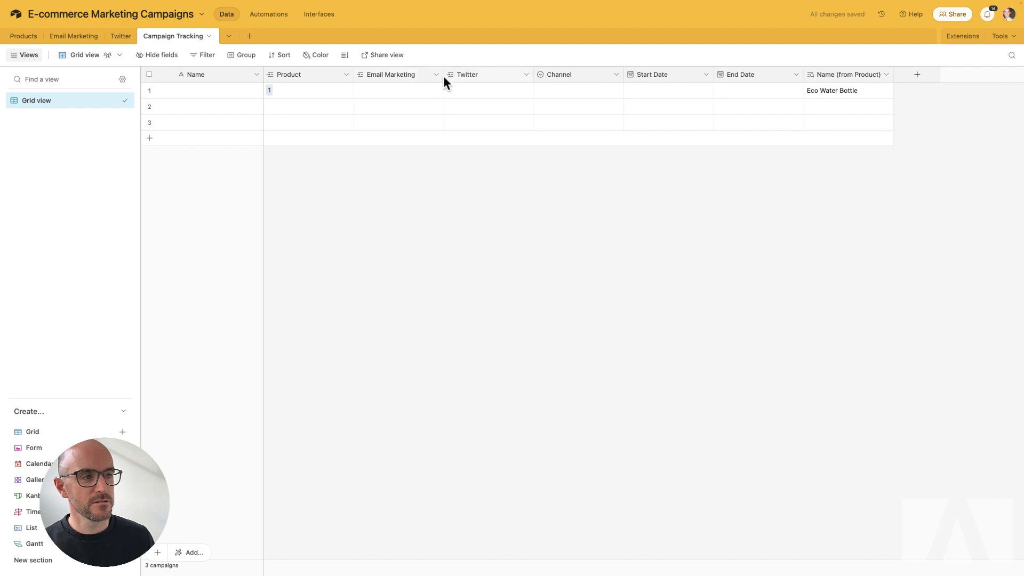
- Link the first campaign to the Subscriber outreach email for product 1 and check the link in the Email Marketing table
left_click(375, 92)
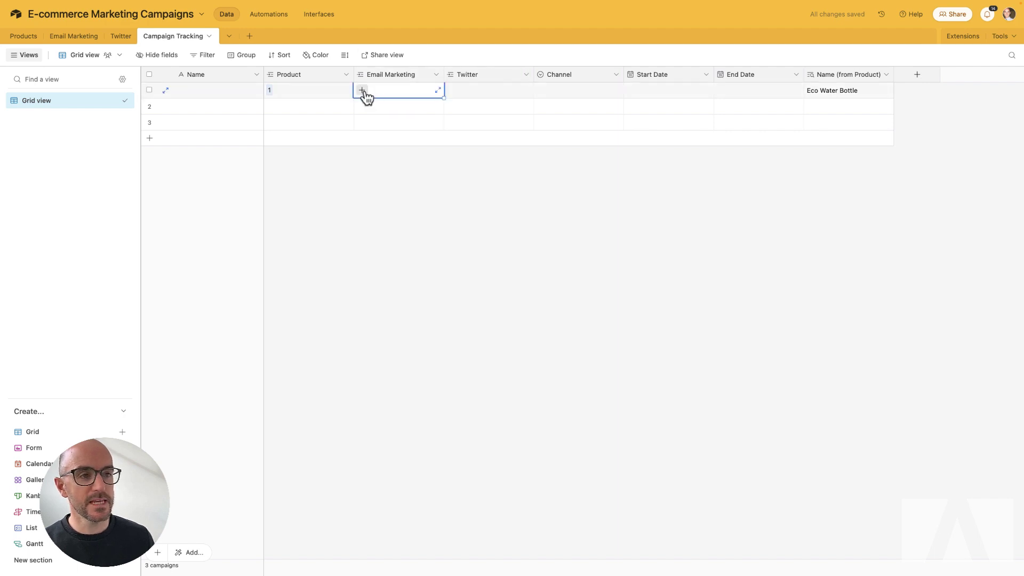
left_click(364, 95)
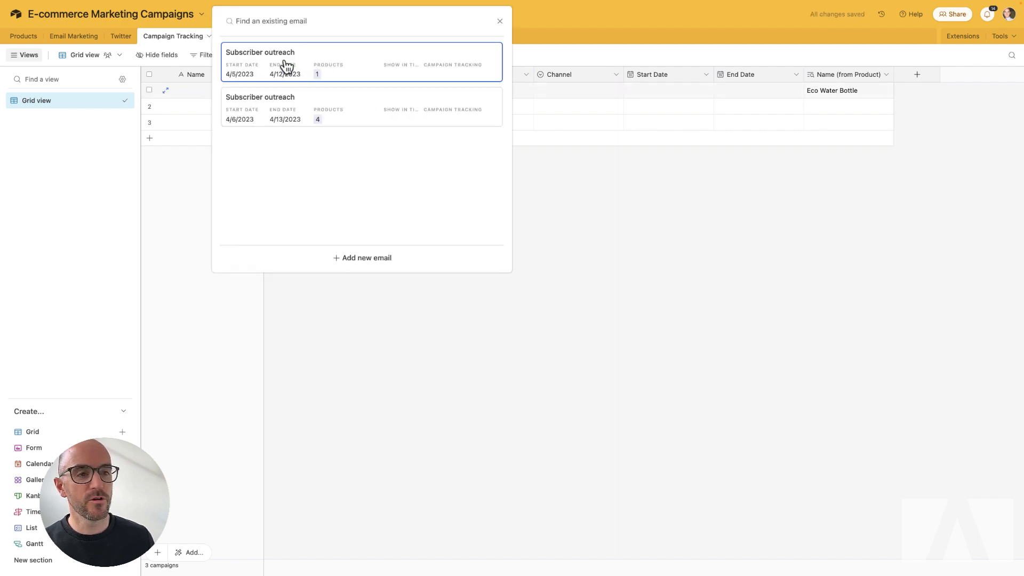
left_click(256, 56)
left_click(75, 36)
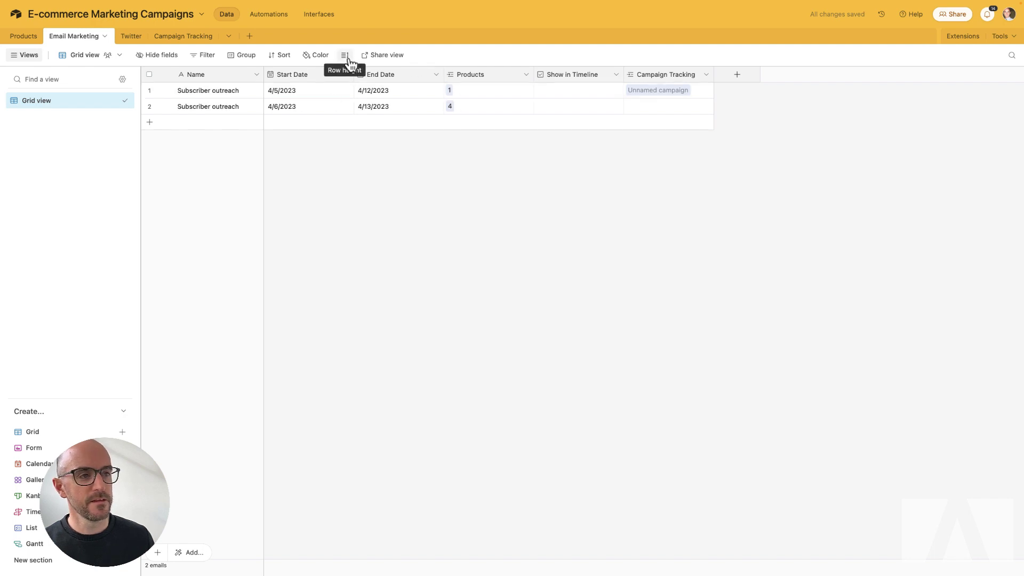
left_click(167, 38)
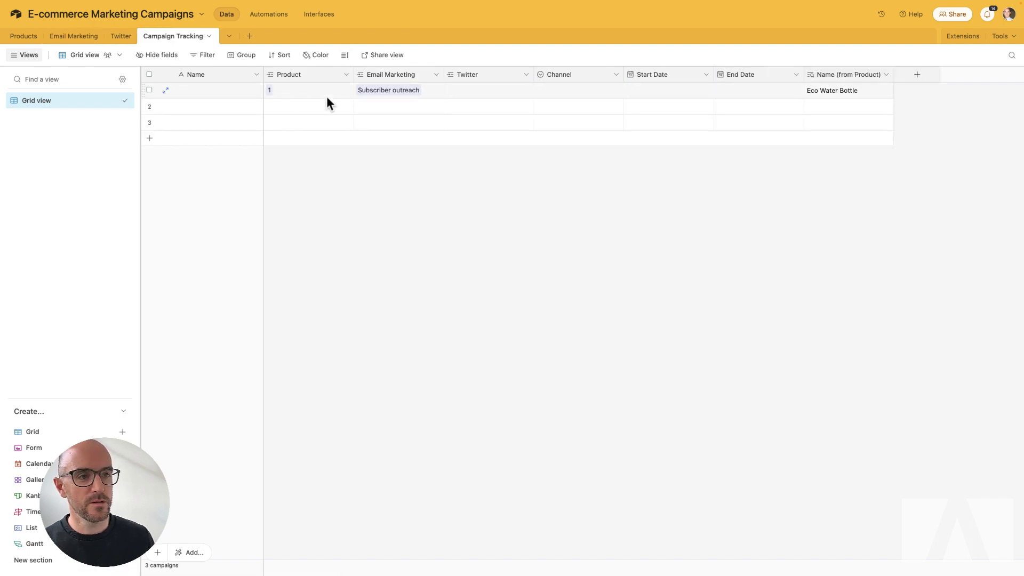
- Set the first campaign's Channel to Email Marketing
left_click(557, 88)
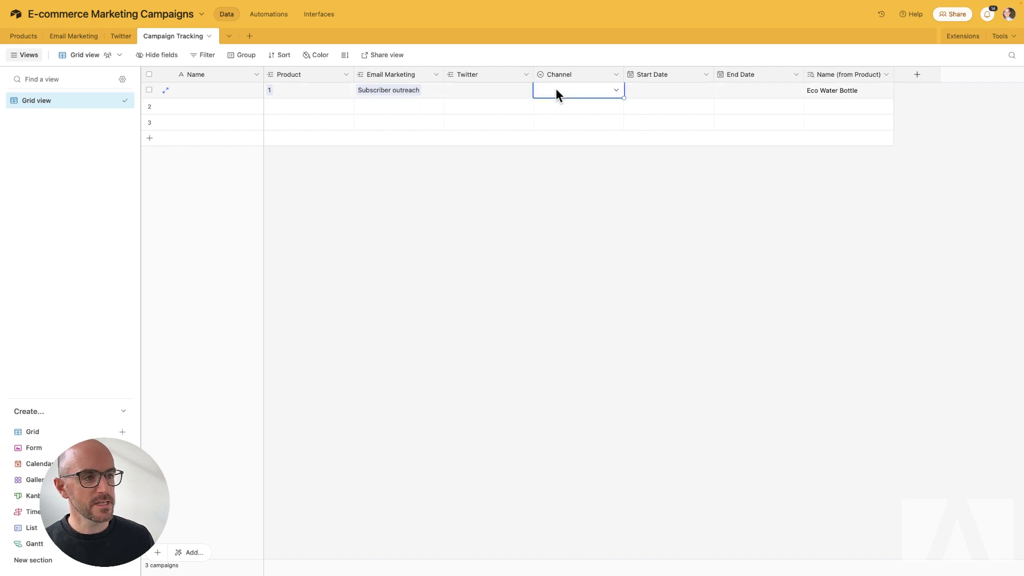
left_click(555, 89)
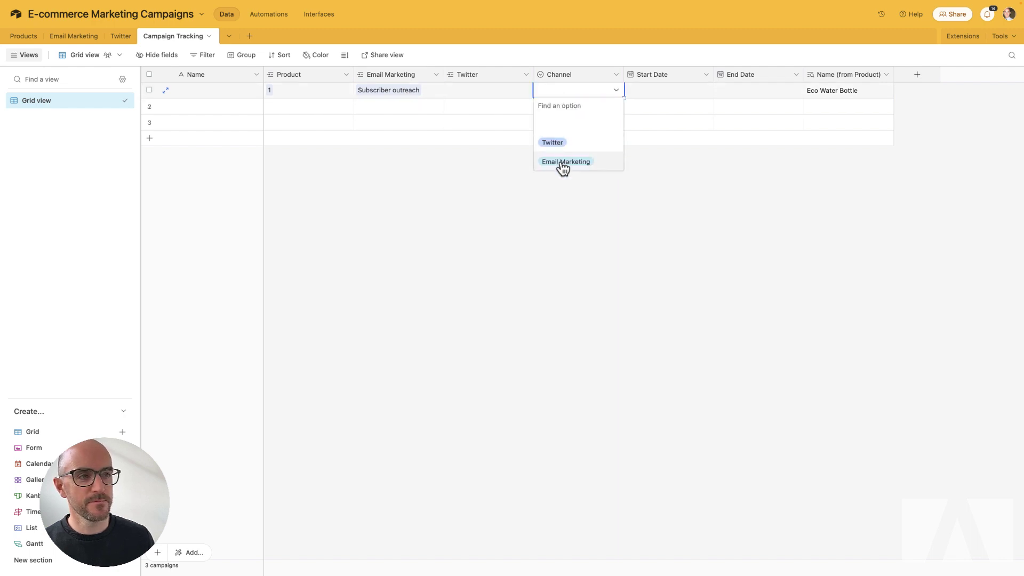
left_click(563, 163)
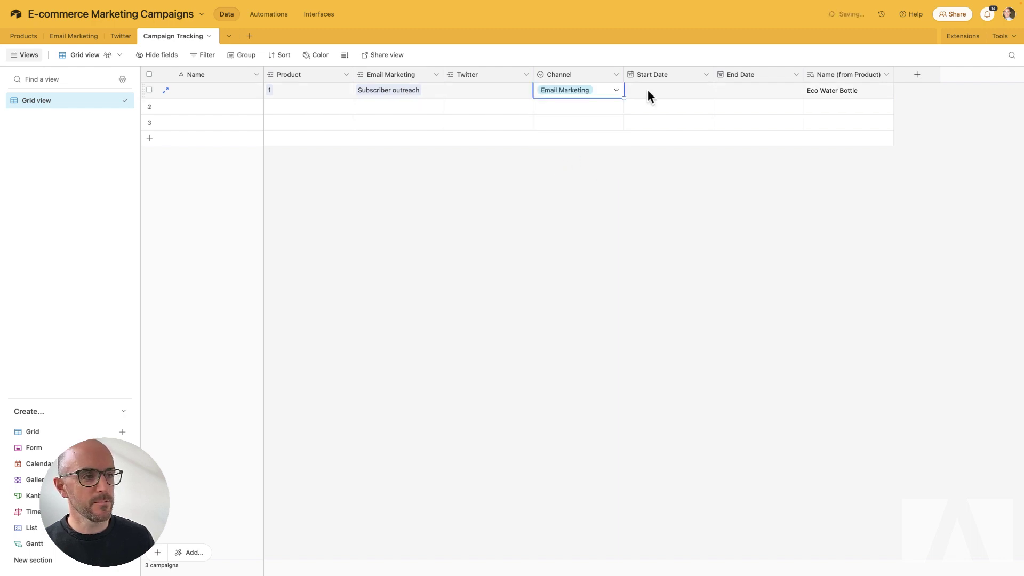
- Set the first campaign's Start Date to 4/5/2023 and End Date to 4/12/2023, matching its linked Subscriber outreach record
left_click(399, 91)
left_click(389, 91)
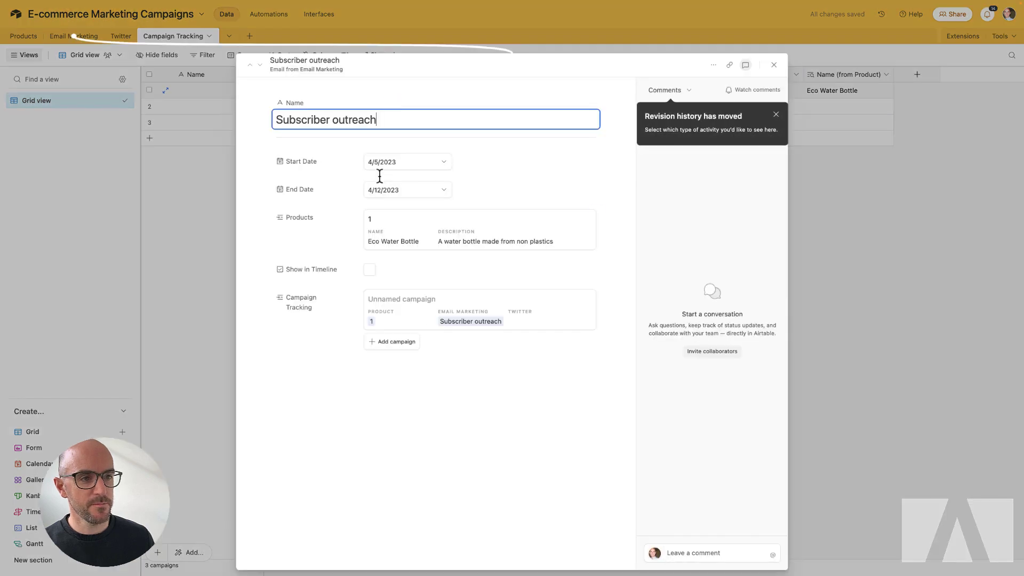
left_click(773, 67)
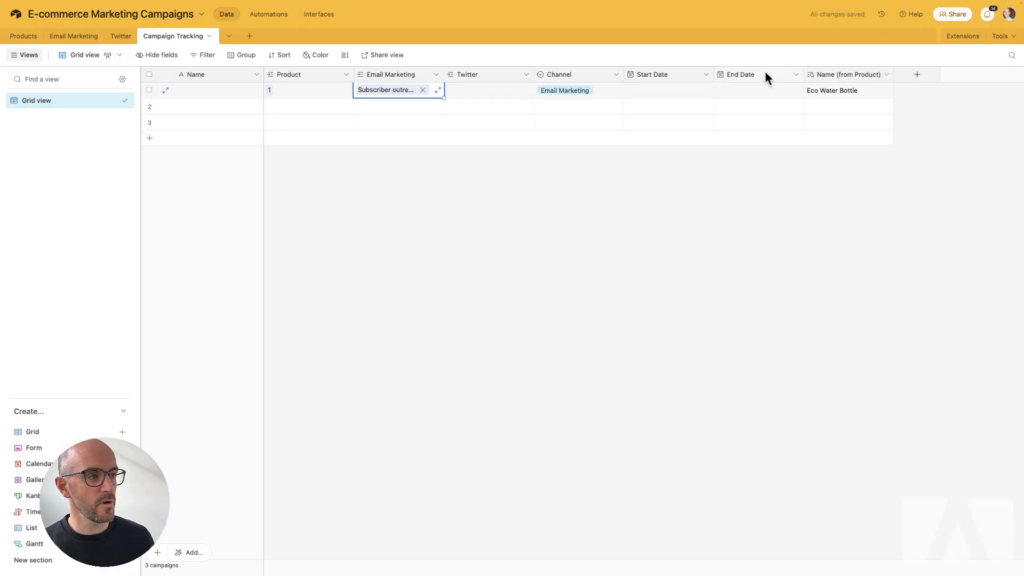
left_click(648, 94)
left_click(647, 93)
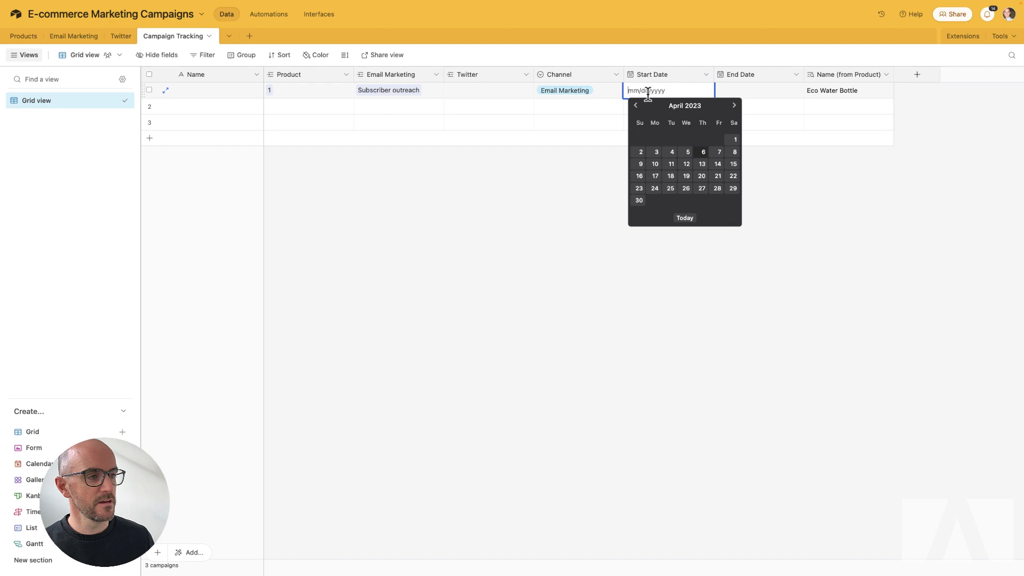
left_click(686, 154)
double_click(753, 92)
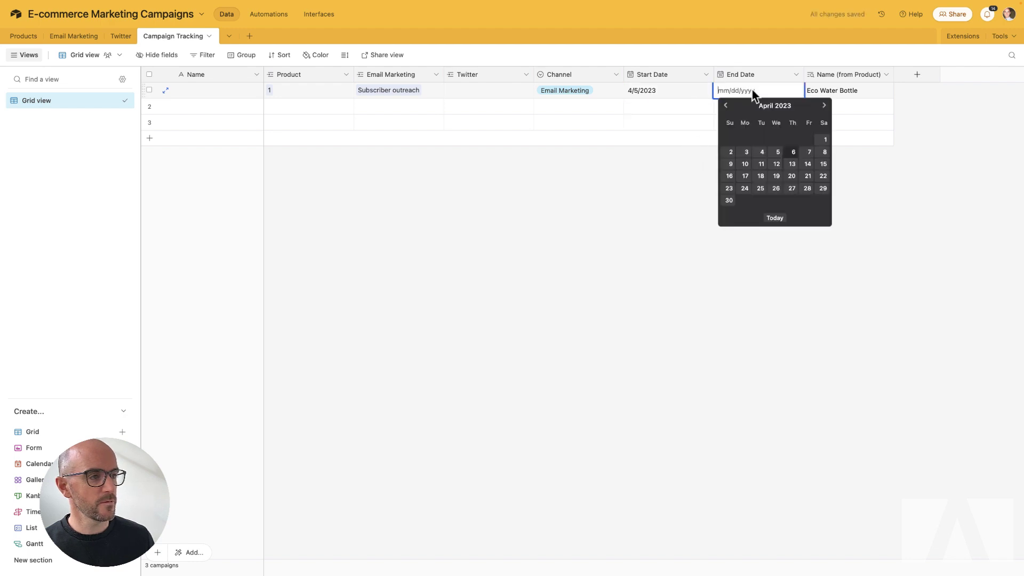
left_click(778, 170)
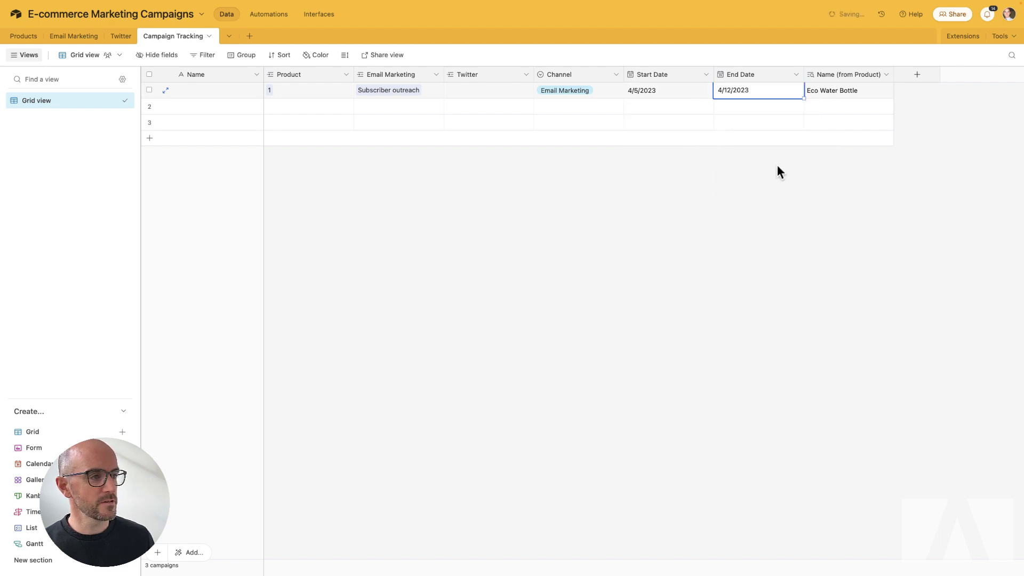
- Link the second campaign record to the Eco Door Mat product
left_click(273, 108)
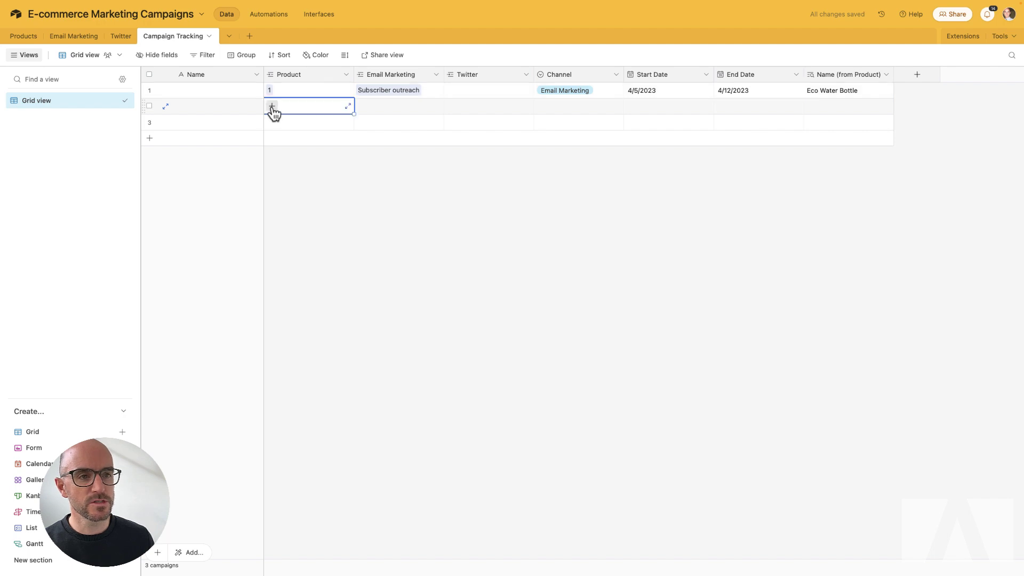
left_click(270, 108)
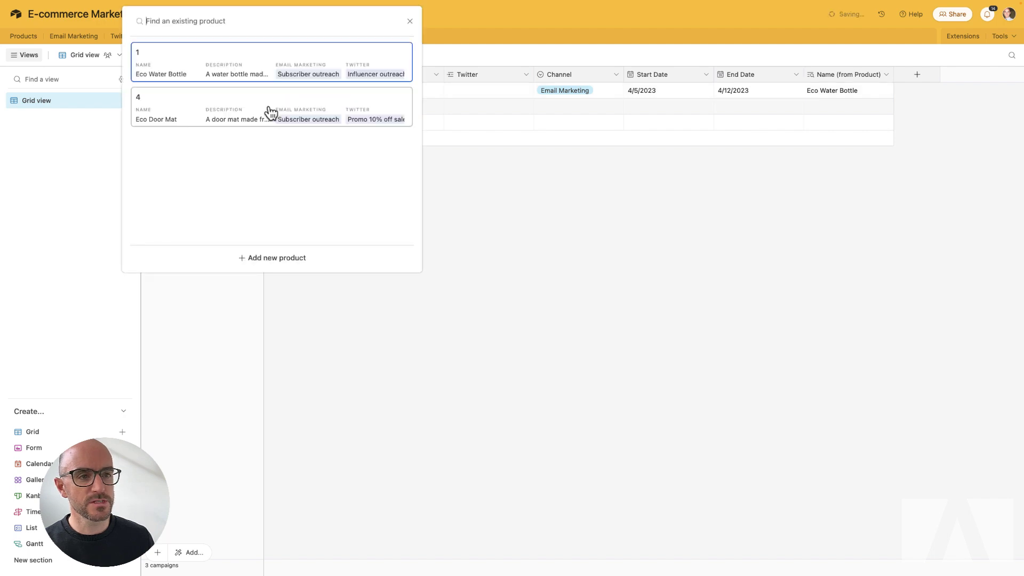
left_click(174, 115)
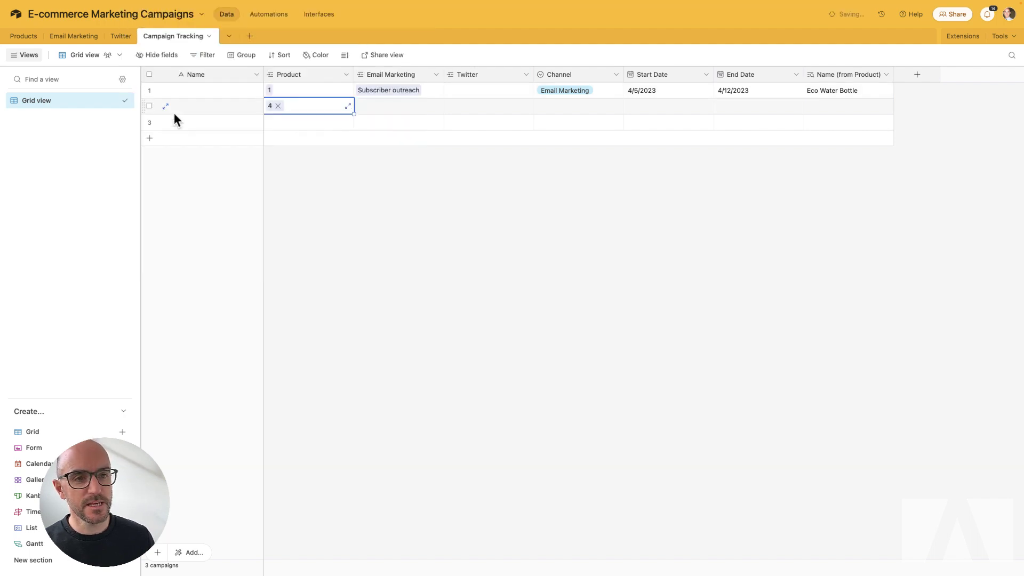
- Look for a record linked to product 4 among the existing emails and in the Twitter table
left_click(365, 107)
left_click(363, 106)
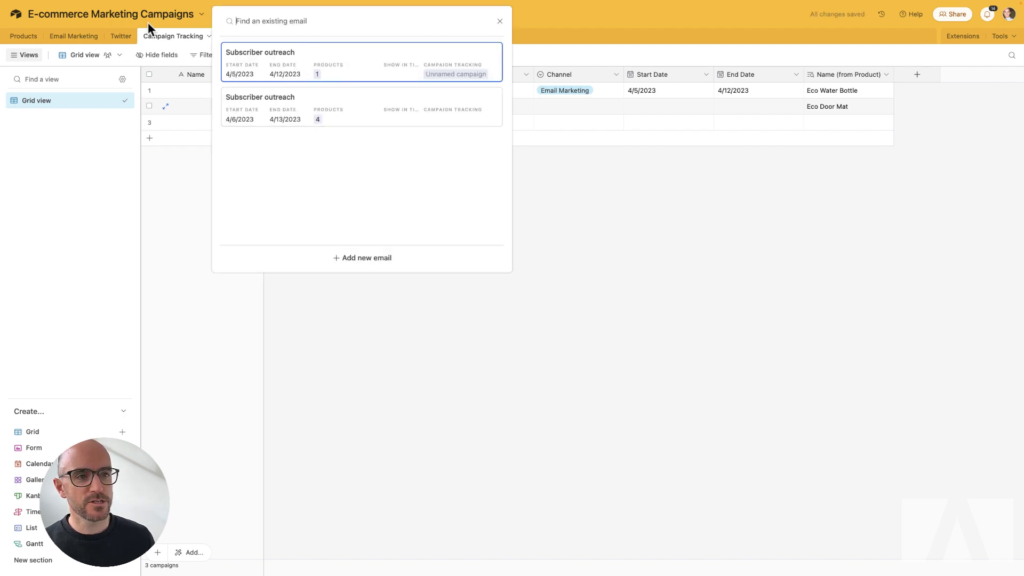
left_click(120, 38)
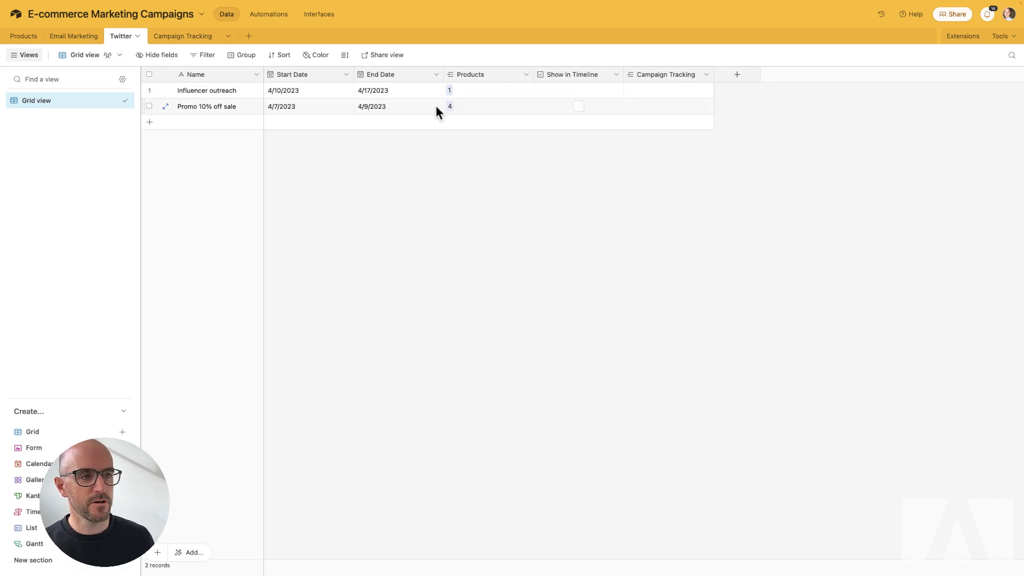
left_click(188, 37)
left_click(394, 105)
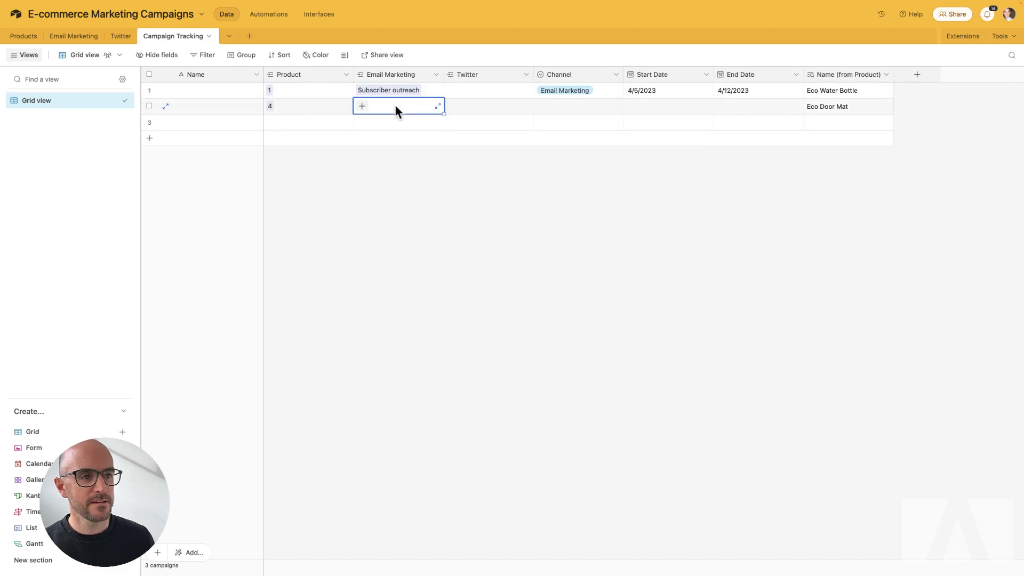
left_click(360, 107)
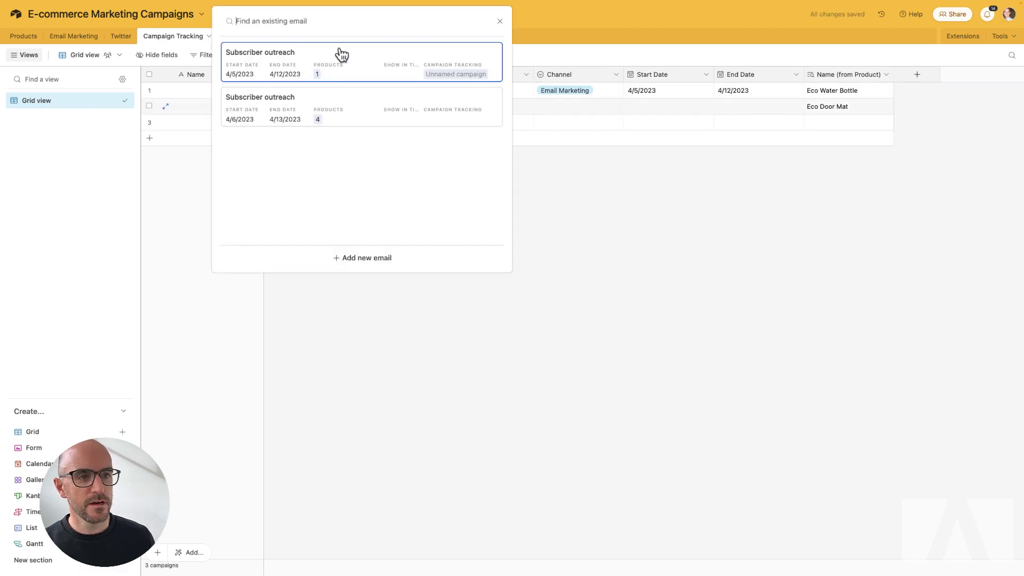
left_click(501, 23)
- Link the second campaign to the Promo 10% off sale record in its Twitter field
left_click(486, 106)
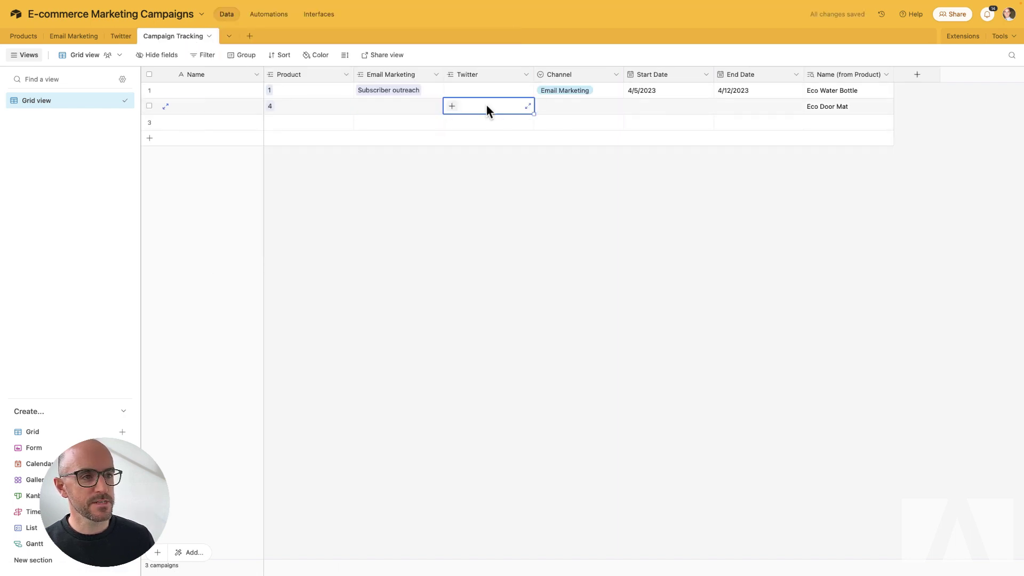
left_click(451, 107)
left_click(363, 107)
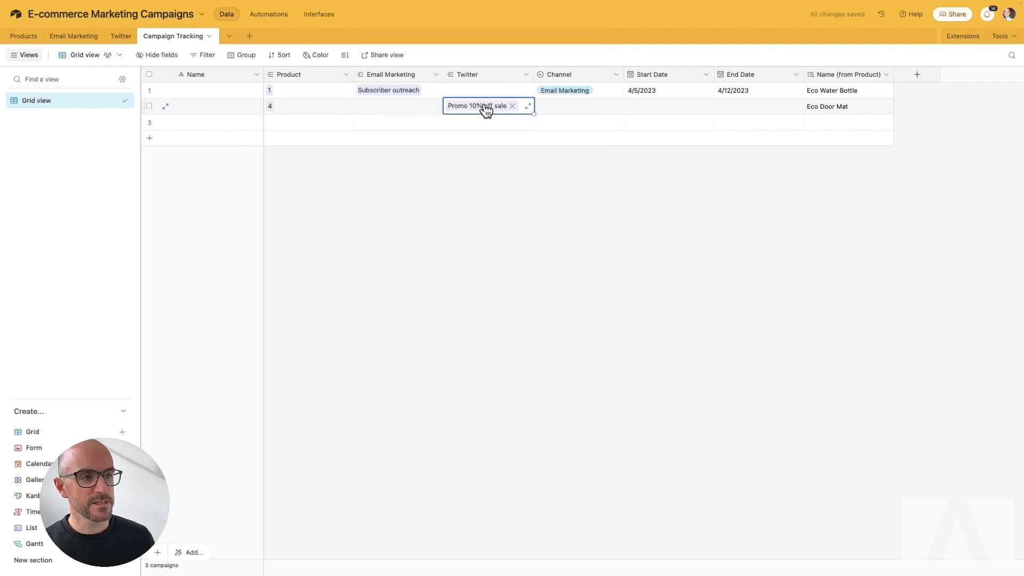
- Set the second campaign's Channel to Twitter
left_click(571, 109)
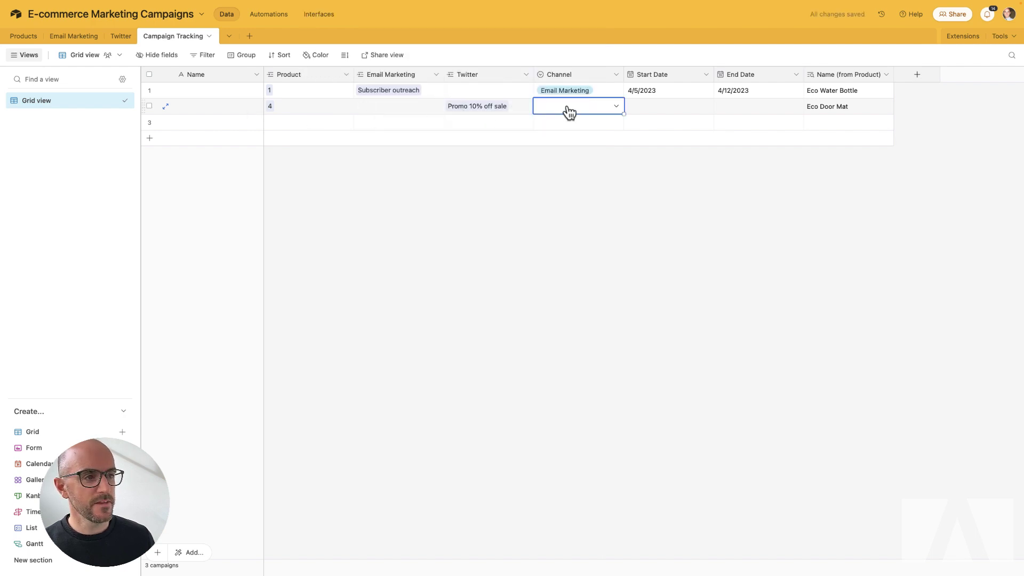
left_click(568, 109)
left_click(566, 158)
- Set the second campaign's Start Date to 4/7/2023 and End Date to 4/9/2023, matching its linked Promo 10% off sale record
double_click(643, 105)
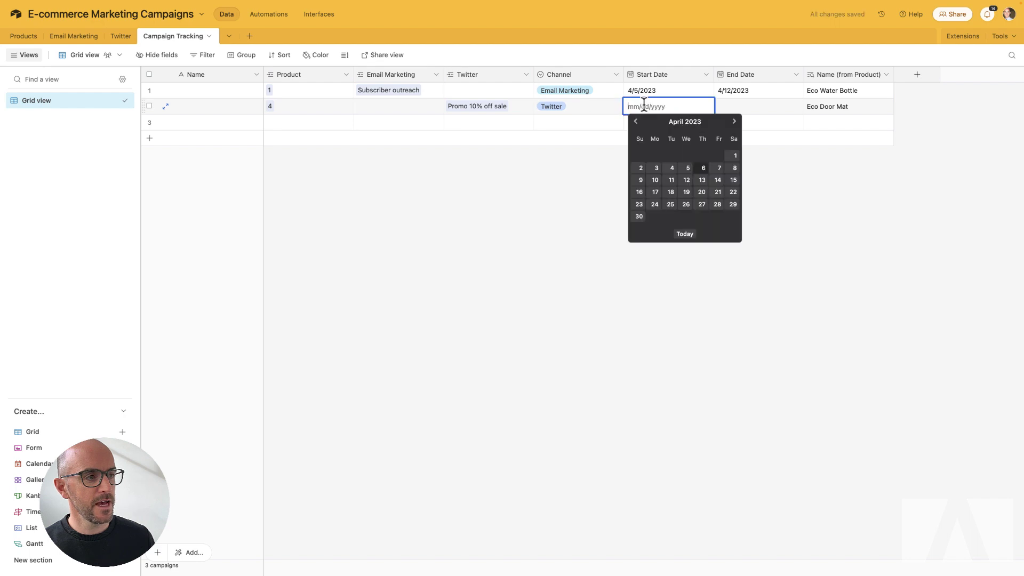
left_click(468, 112)
left_click(469, 109)
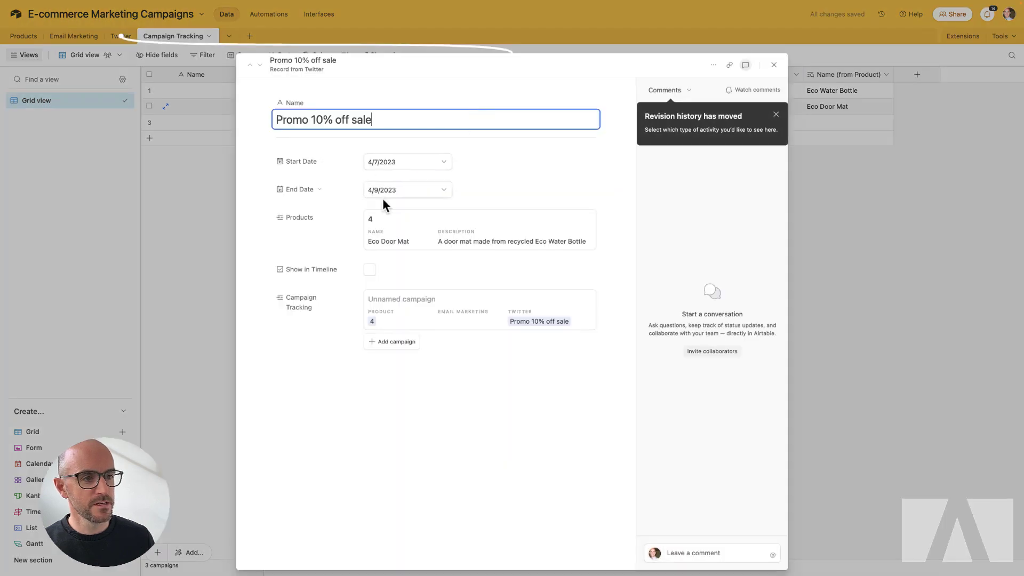
left_click(801, 122)
left_click(646, 106)
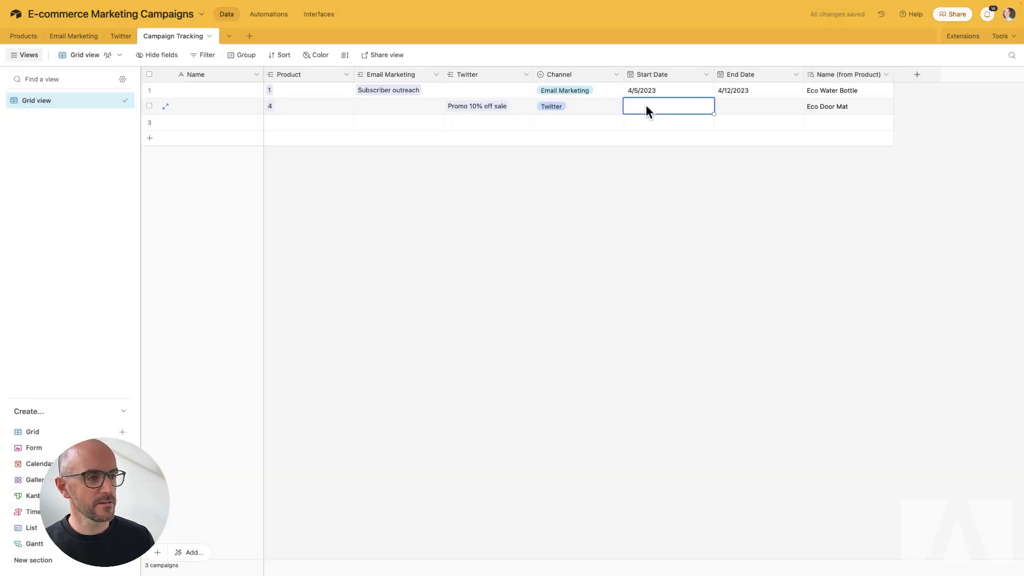
left_click(646, 106)
left_click(714, 174)
left_click(735, 106)
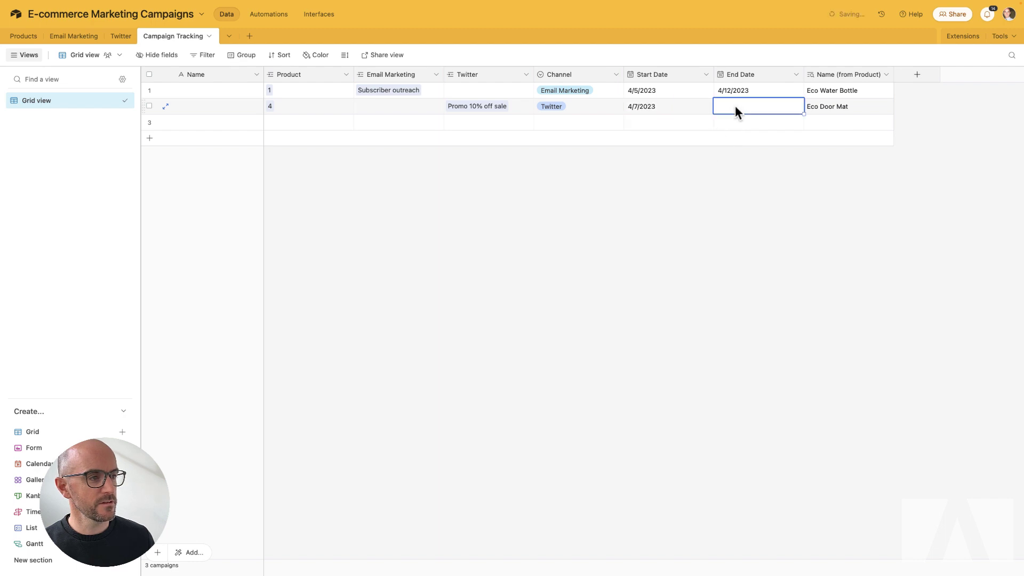
left_click(735, 106)
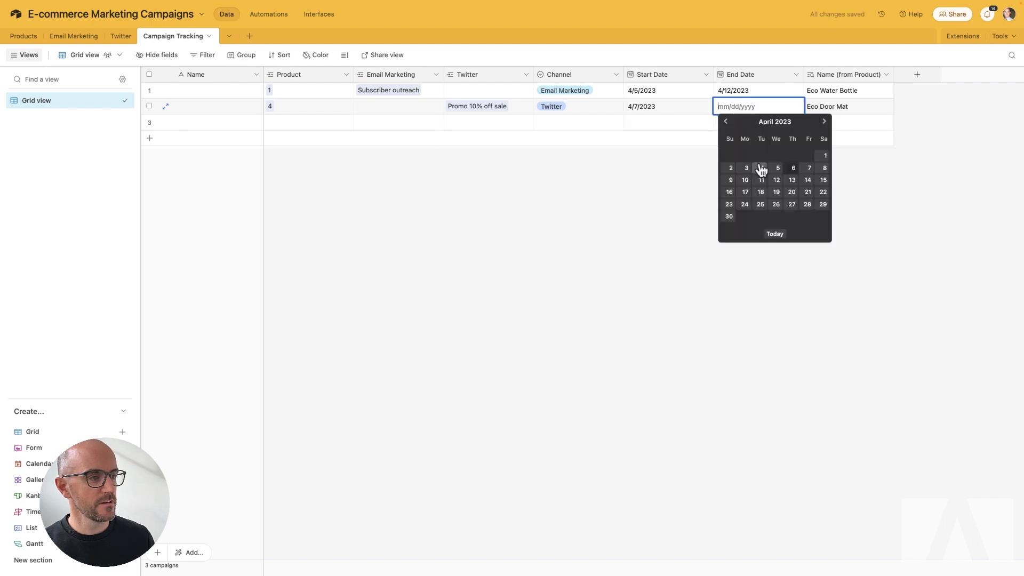
left_click(729, 180)
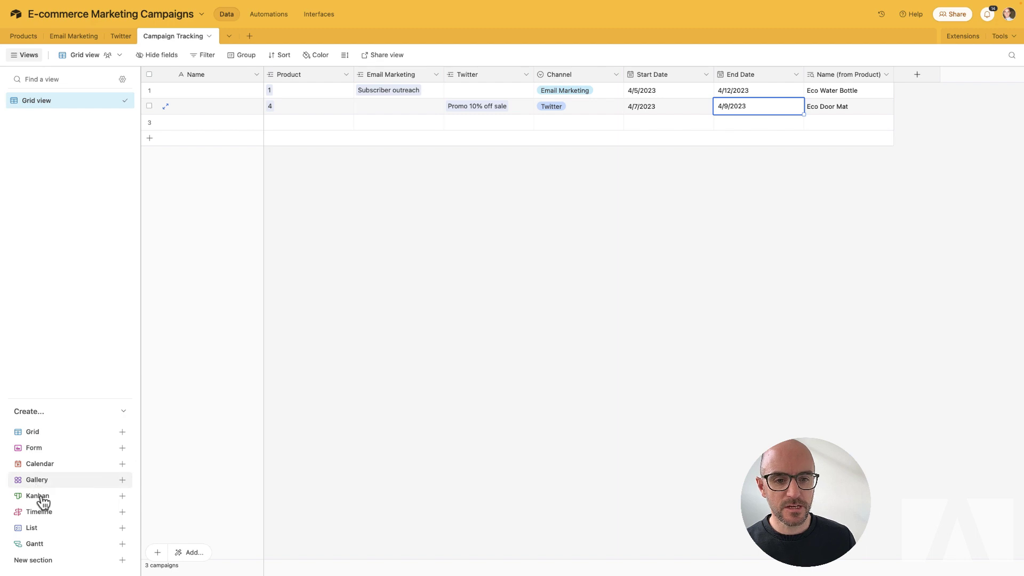
- Create a collaborative view named Timeline for the campaigns, using Start Date and End Date as its date fields
mouse_move(126, 515)
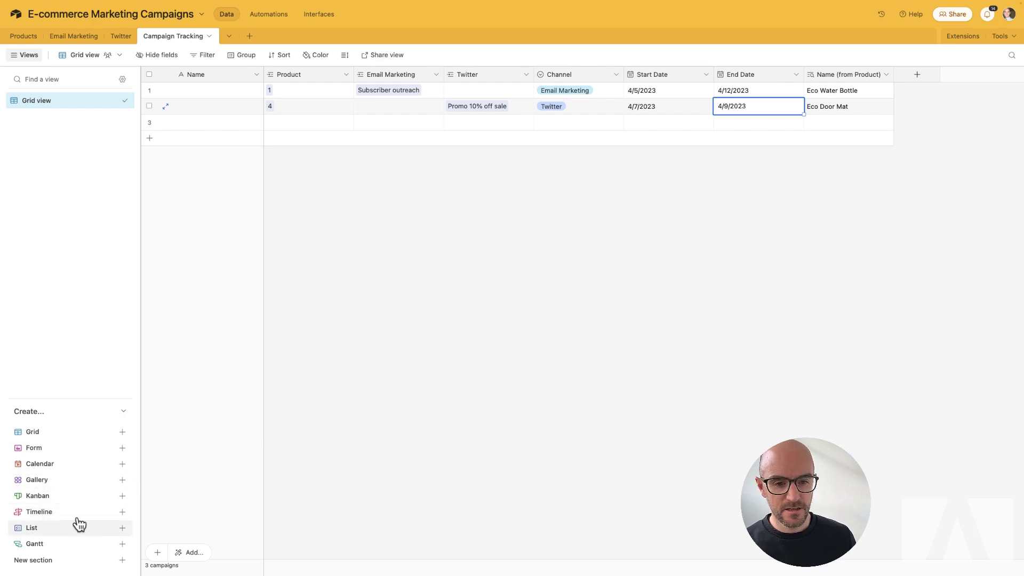
left_click(122, 513)
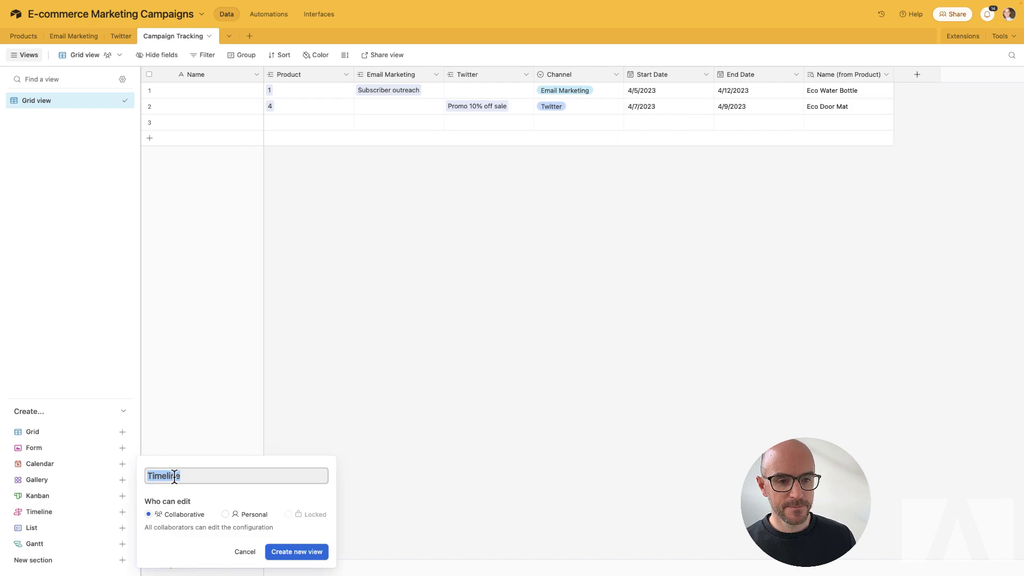
left_click(306, 552)
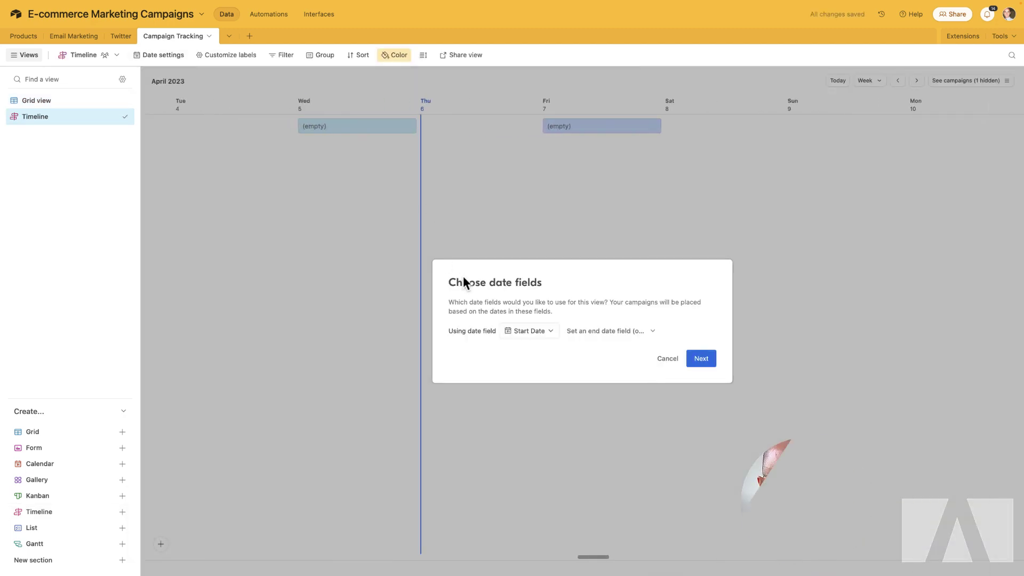
left_click(524, 330)
left_click(530, 363)
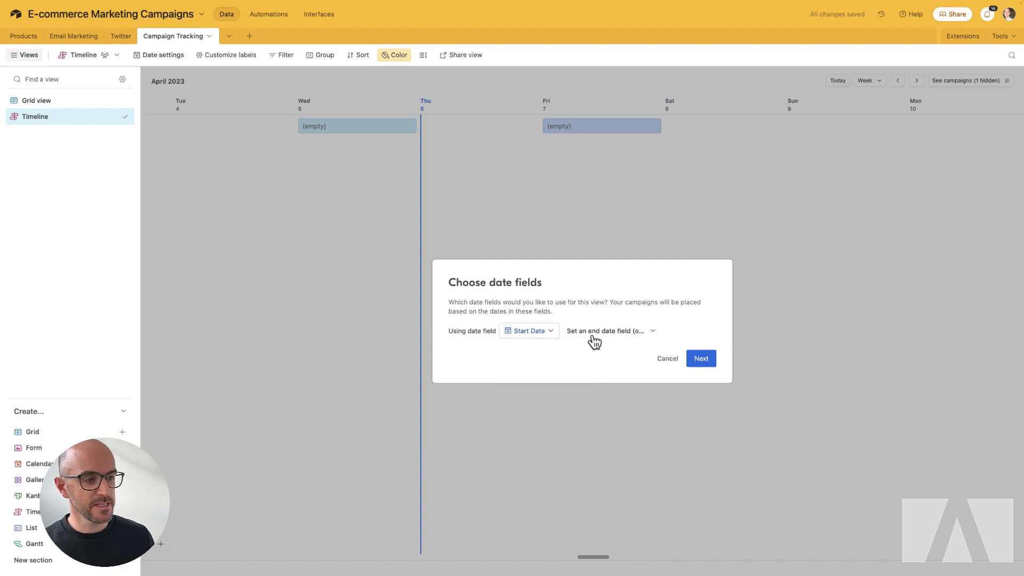
left_click(595, 334)
left_click(595, 364)
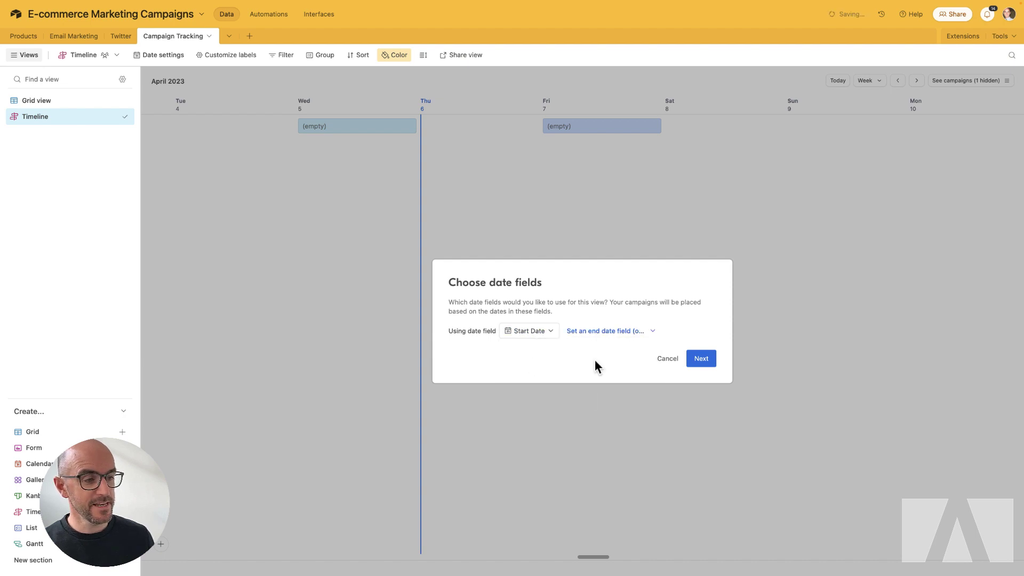
left_click(700, 367)
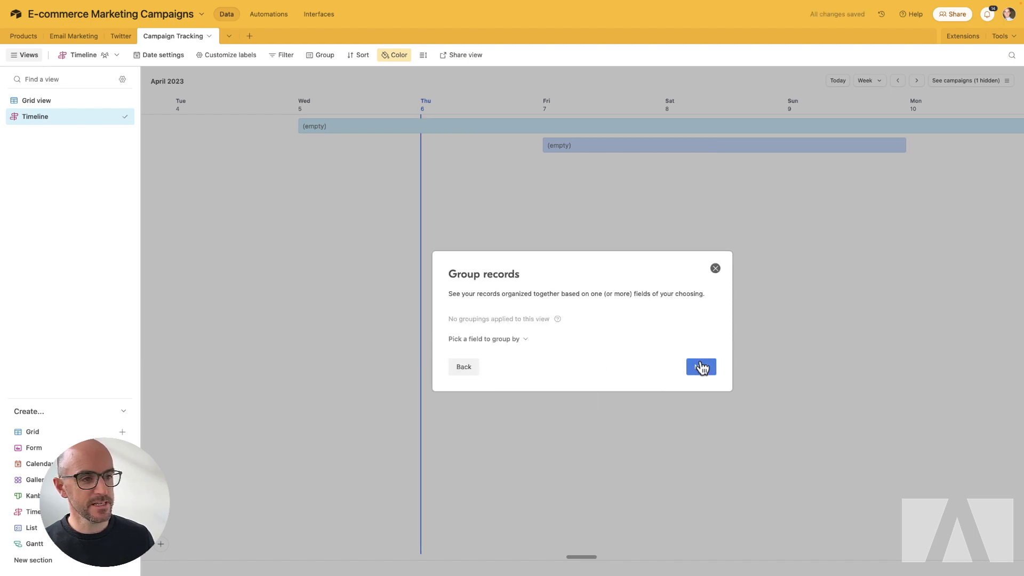
- Group the timeline by Channel and then by Name (from Product), and finish the setup with only Name as the record label
left_click(514, 338)
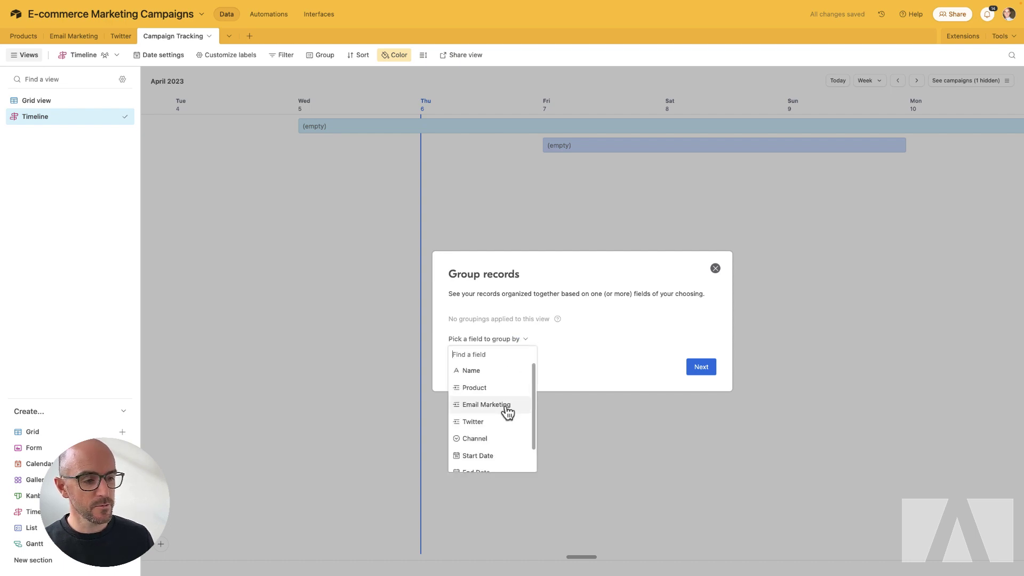
scroll(504, 411, "down", 1)
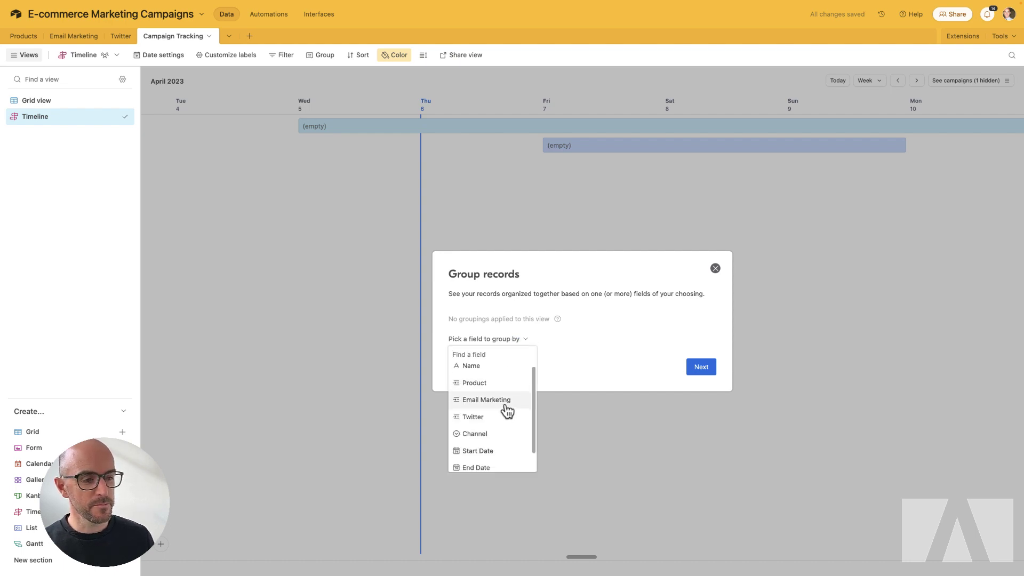
left_click(474, 433)
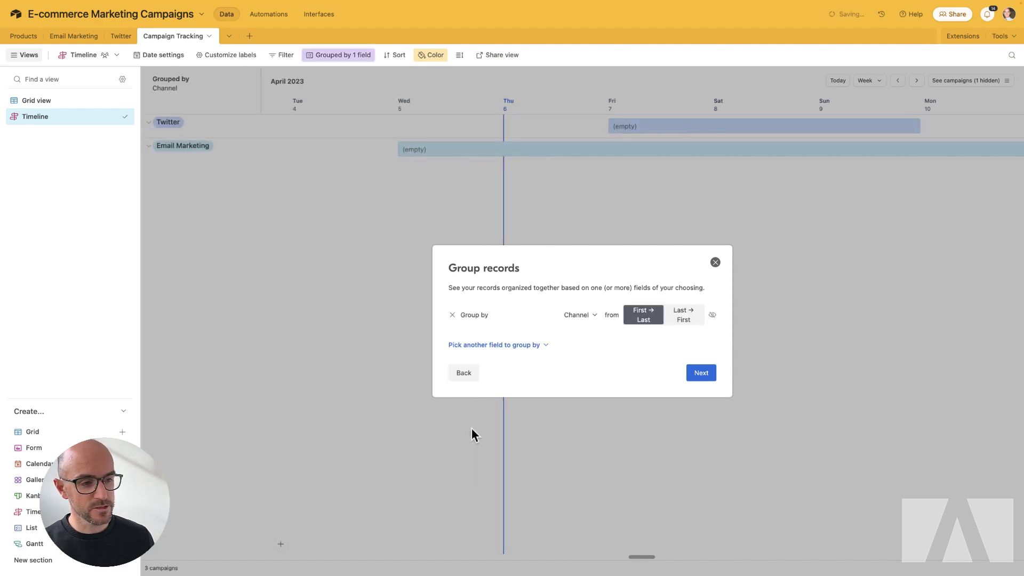
left_click(494, 345)
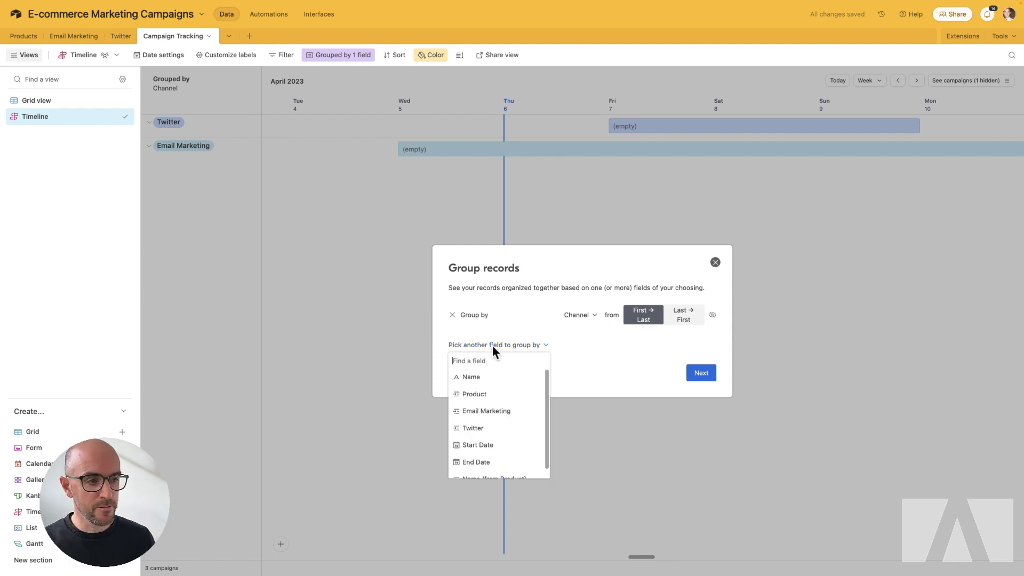
scroll(487, 442, "down", 1)
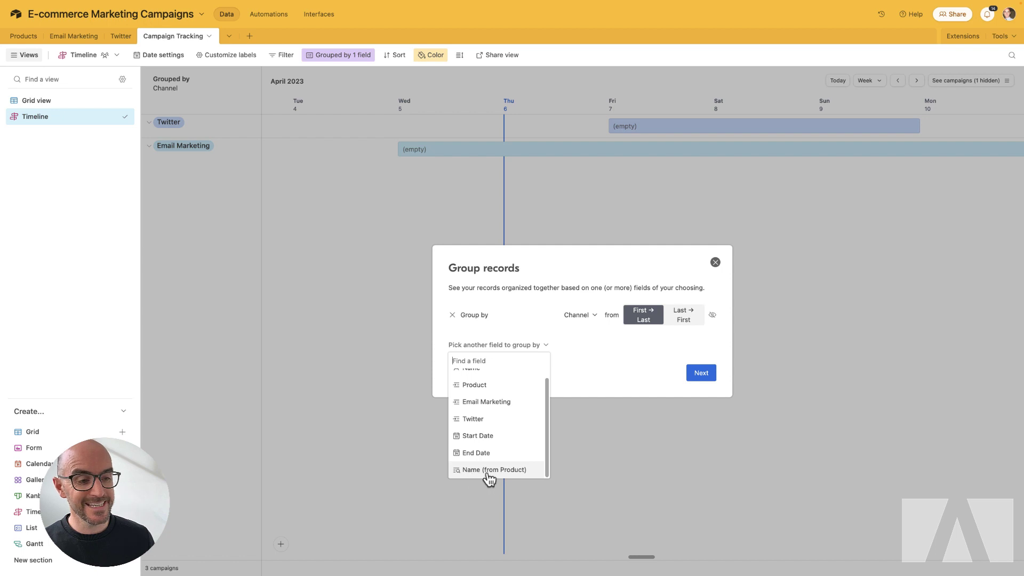
left_click(487, 469)
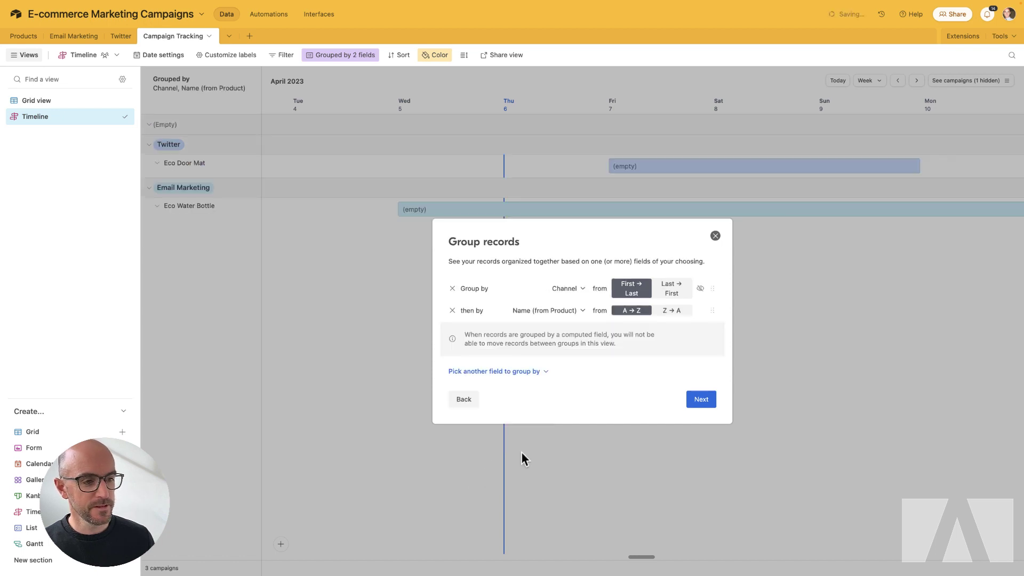
left_click(702, 405)
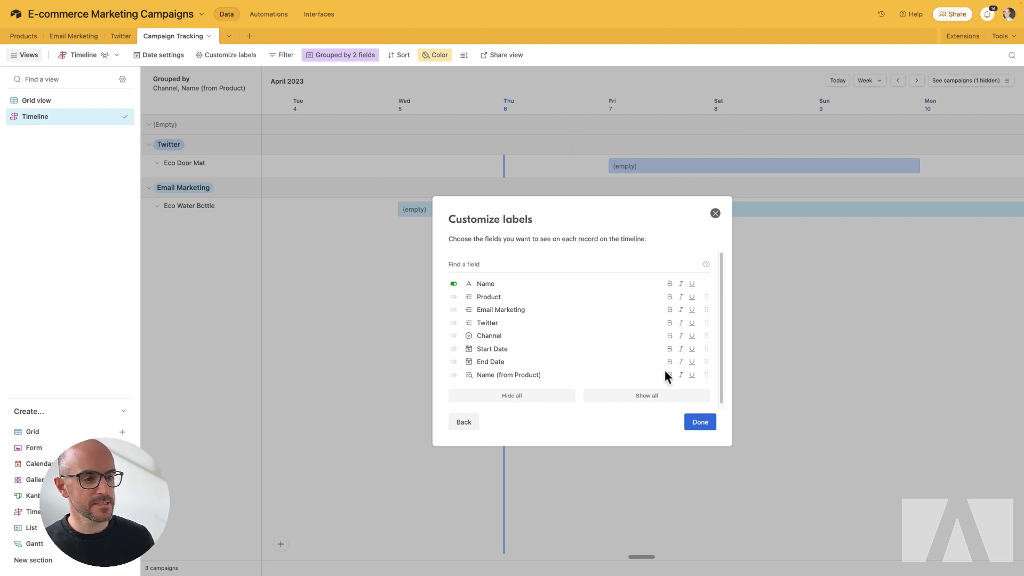
scroll(496, 346, "down", 1)
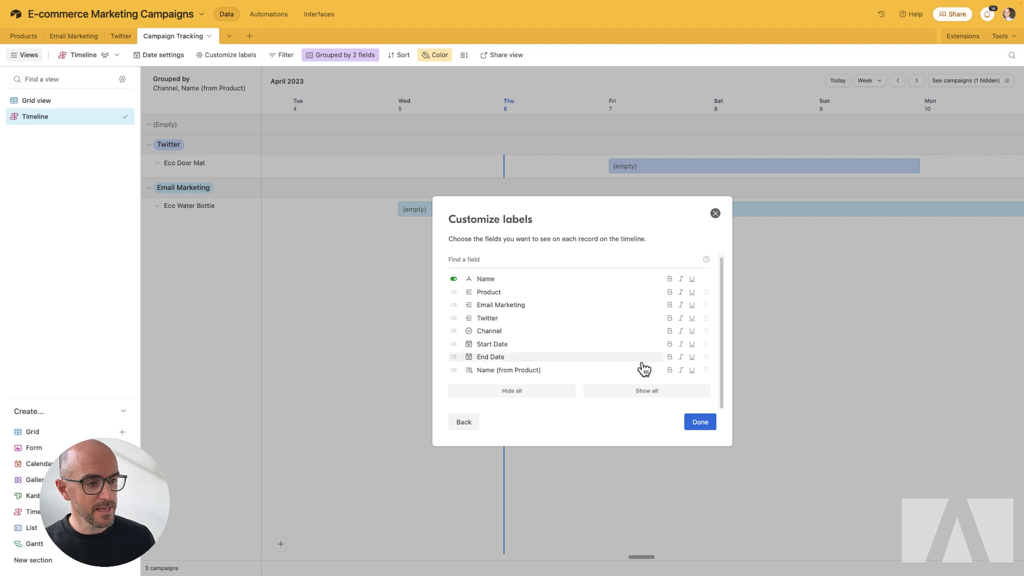
left_click(701, 424)
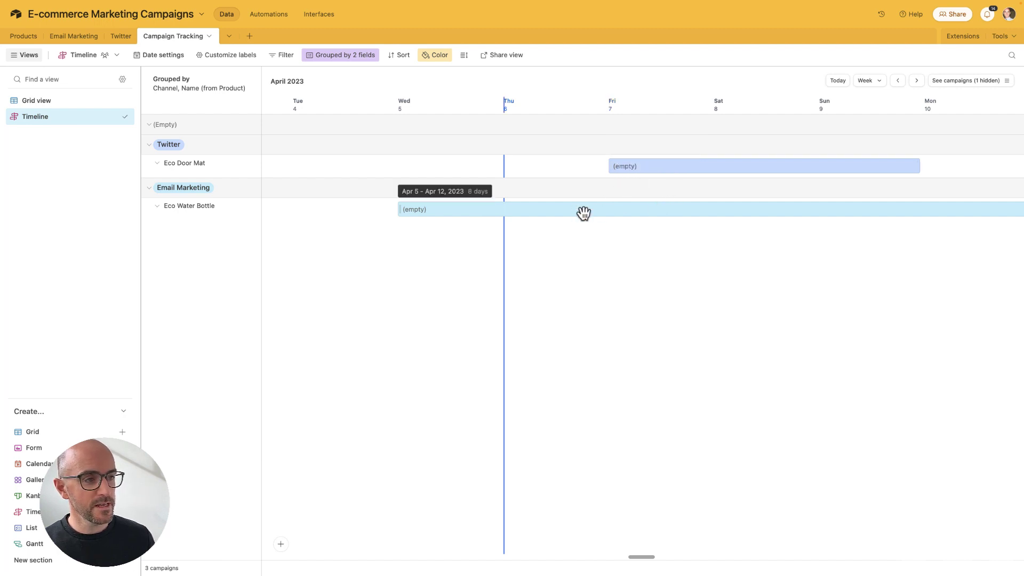
- In the Campaign Tracking grid view, change the primary Name field's type from single line text to Formula
left_click(42, 106)
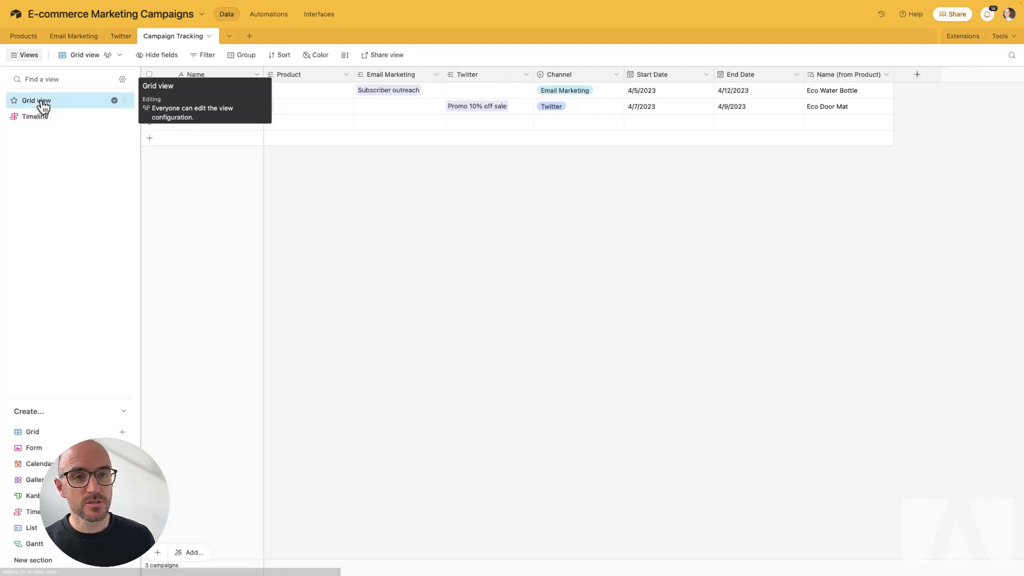
left_click(256, 76)
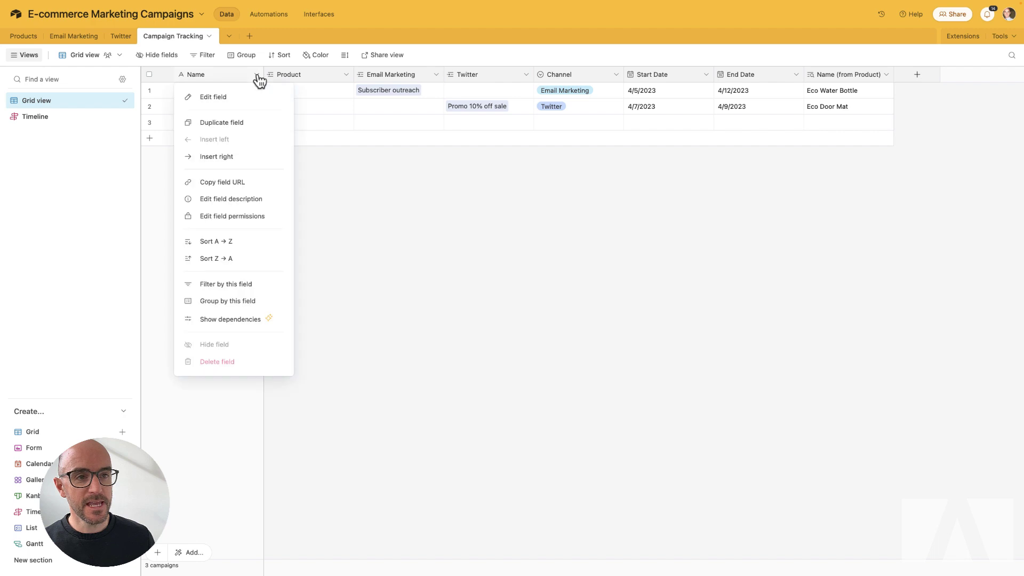
left_click(218, 102)
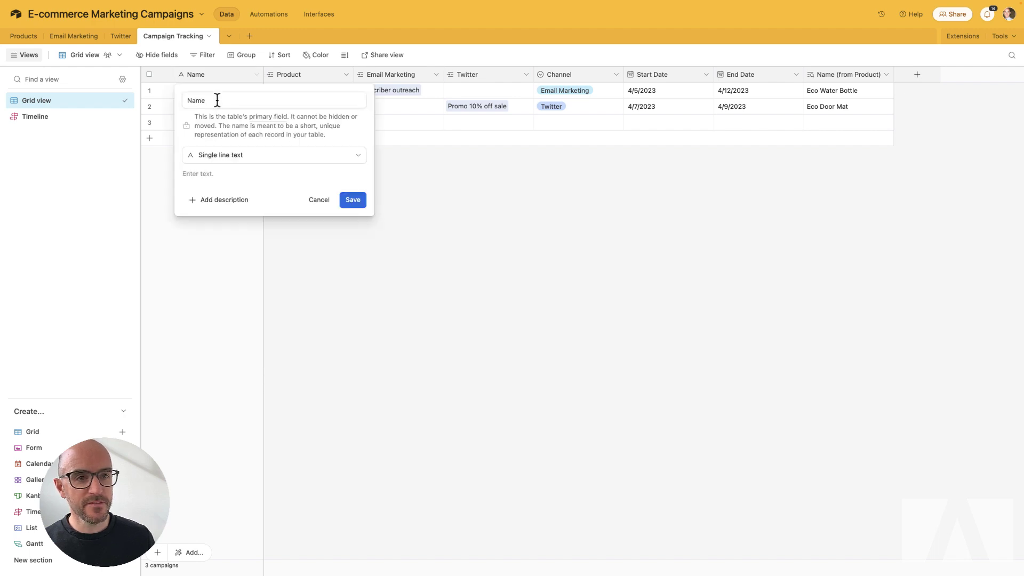
left_click(224, 154)
left_click(218, 347)
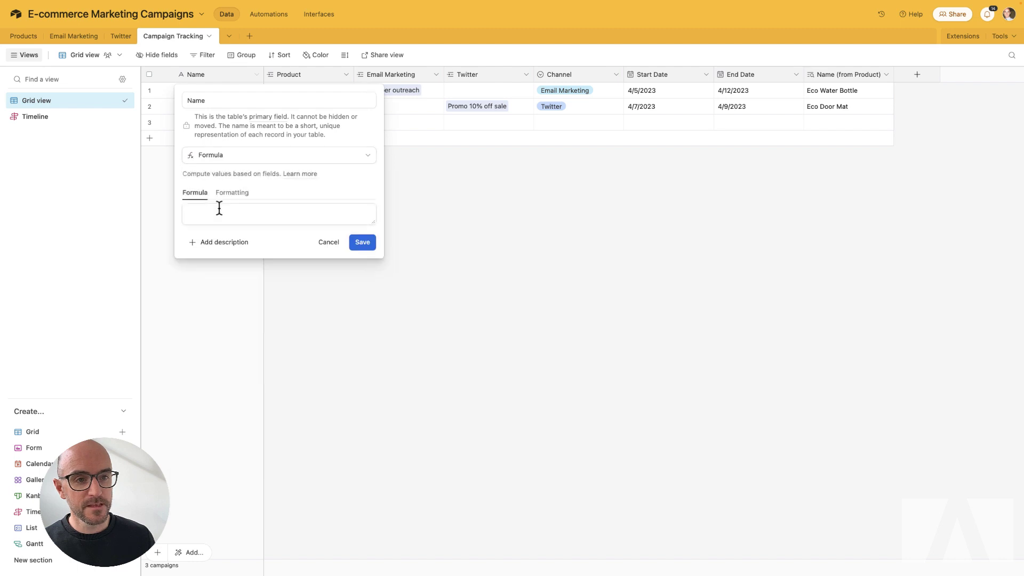
- Start the primary Name field's formula with the CONCATENATE function
left_click(219, 208)
type("C")
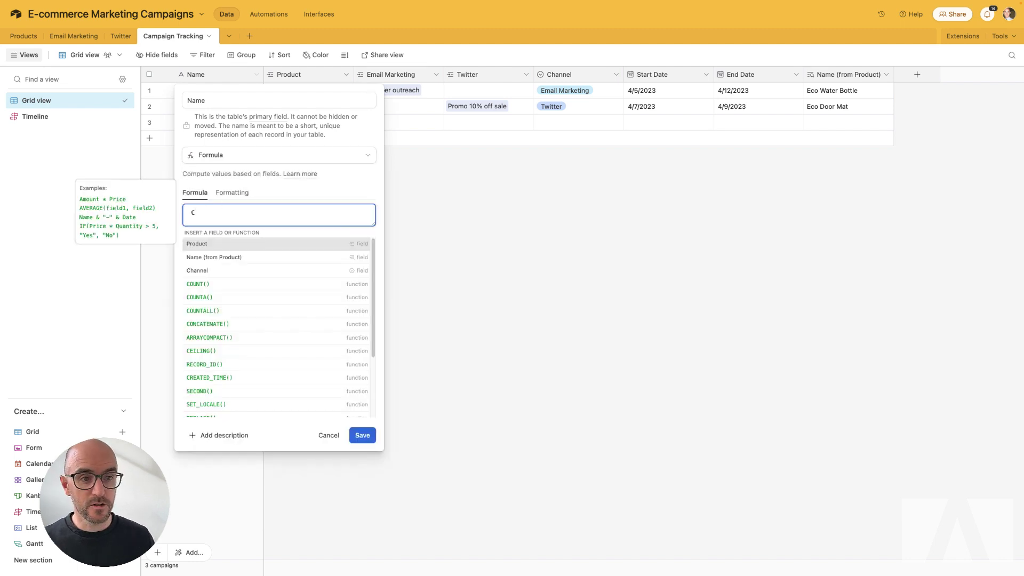
key("Down")
key("Down")
key("Down")
key("Down")
key("Down")
key("Down")
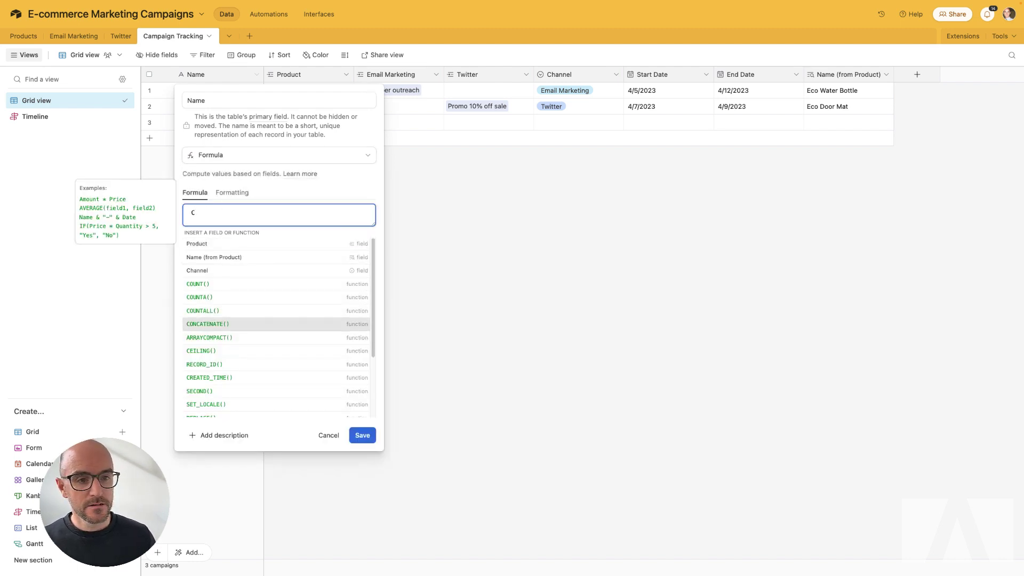
key("Return")
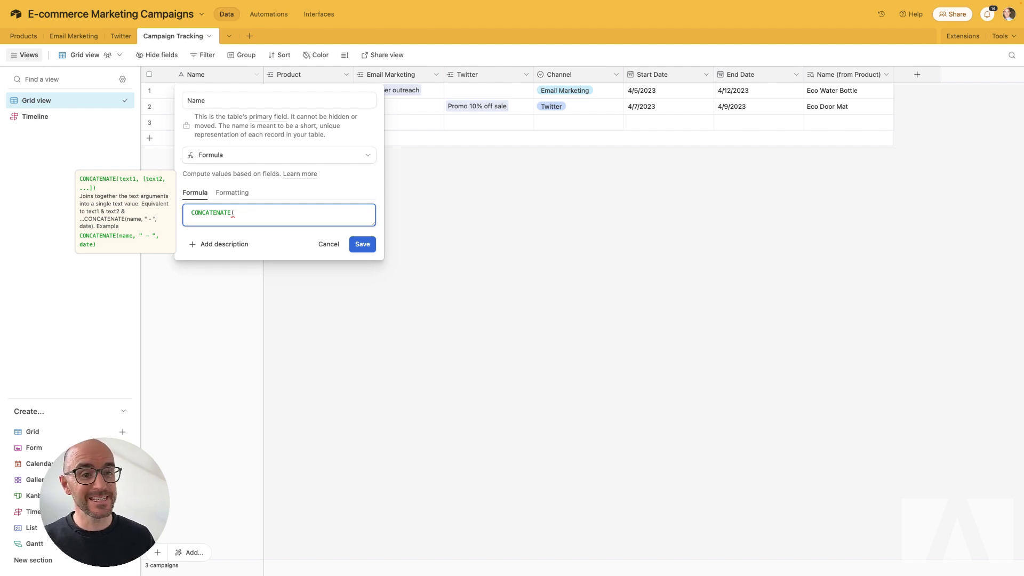
- Complete the formula as CONCATENATE({Email Marketing},Twitter), save it with the dependency change confirmed, and slightly narrow the Name column
type("Em")
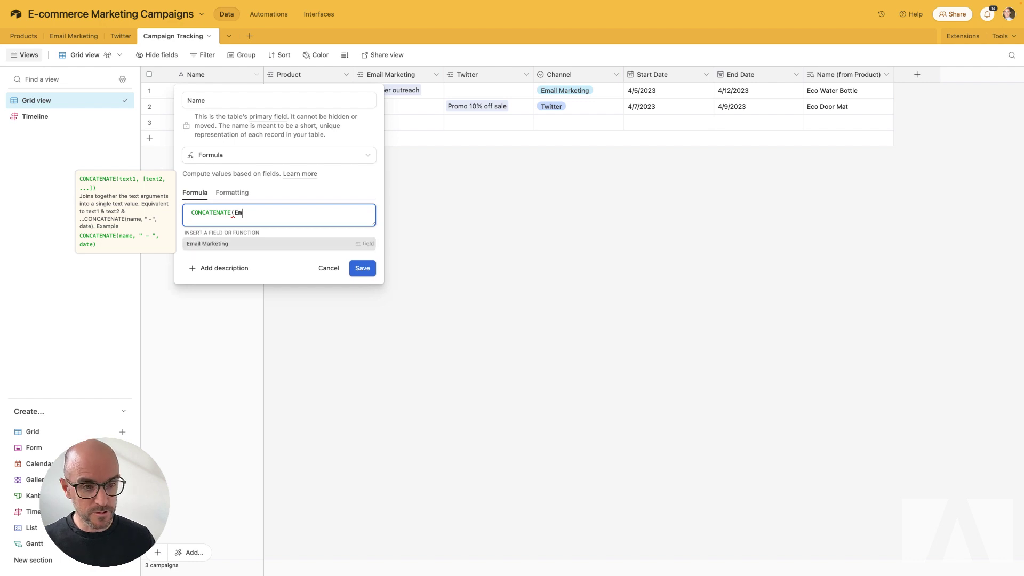
key("Tab")
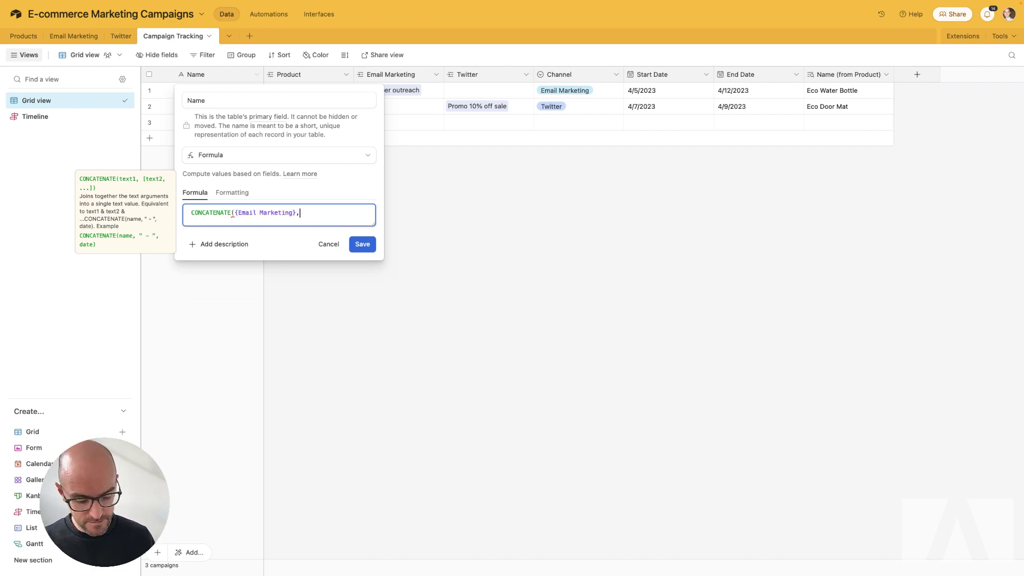
type(",Tw")
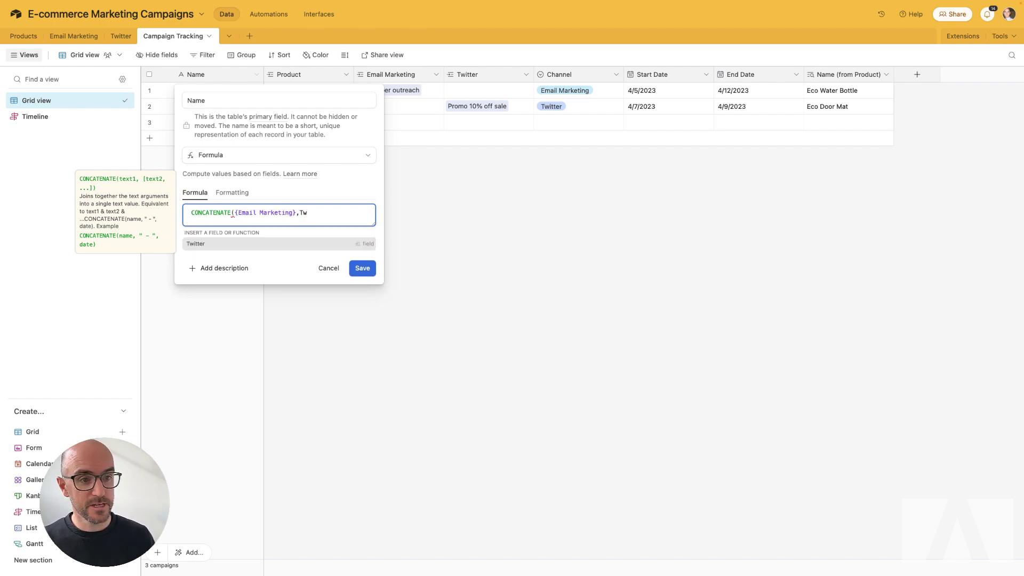
type("itter)")
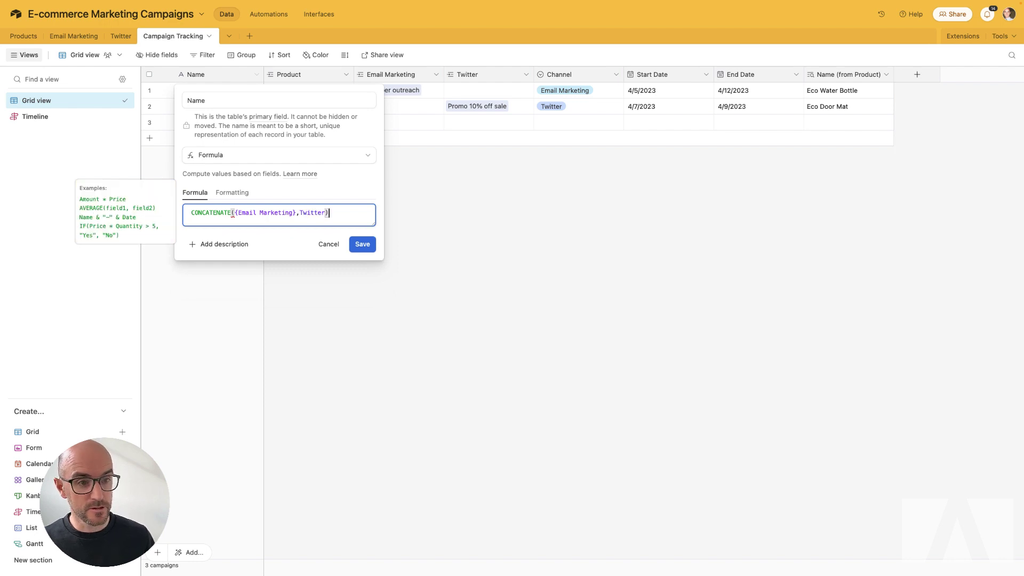
left_click(362, 244)
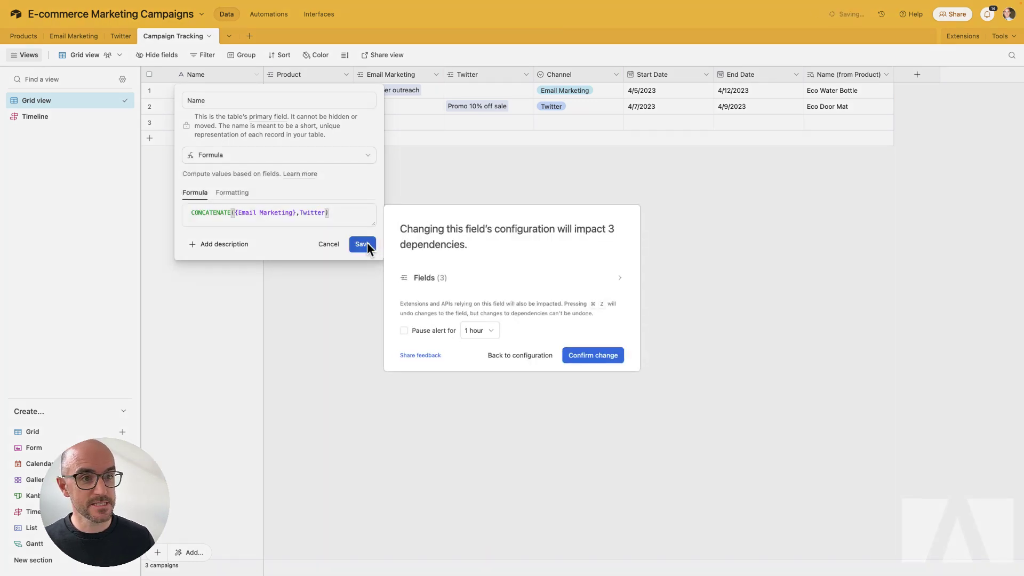
left_click(572, 355)
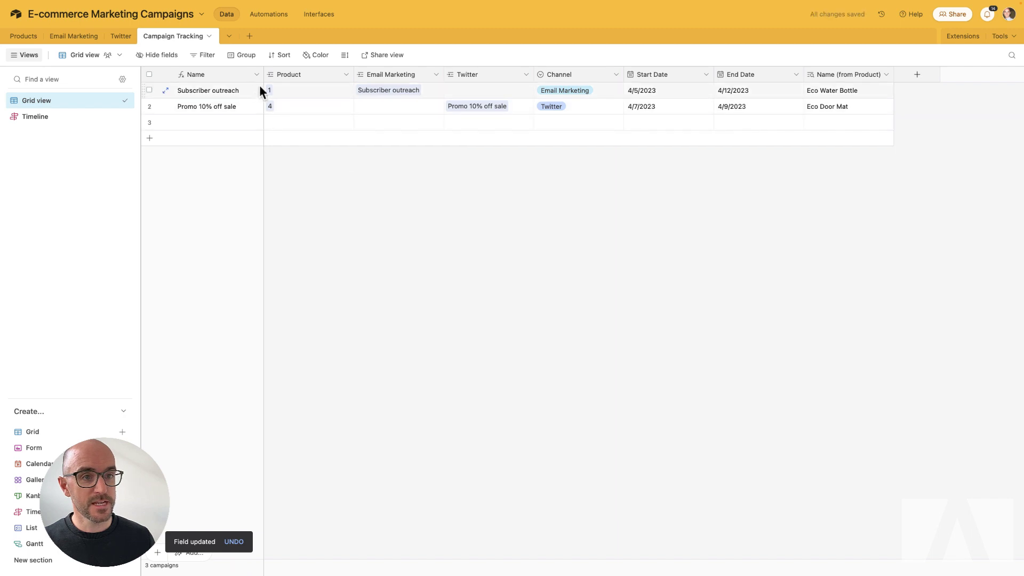
left_click_drag(264, 76, 257, 76)
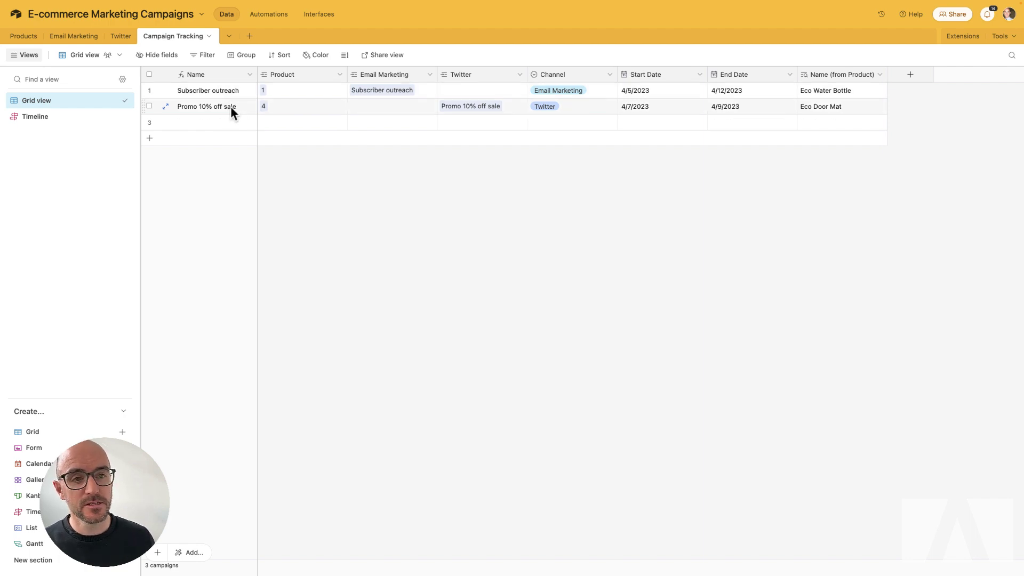
- In the Timeline view, add Start Date and End Date to the record labels
left_click(33, 120)
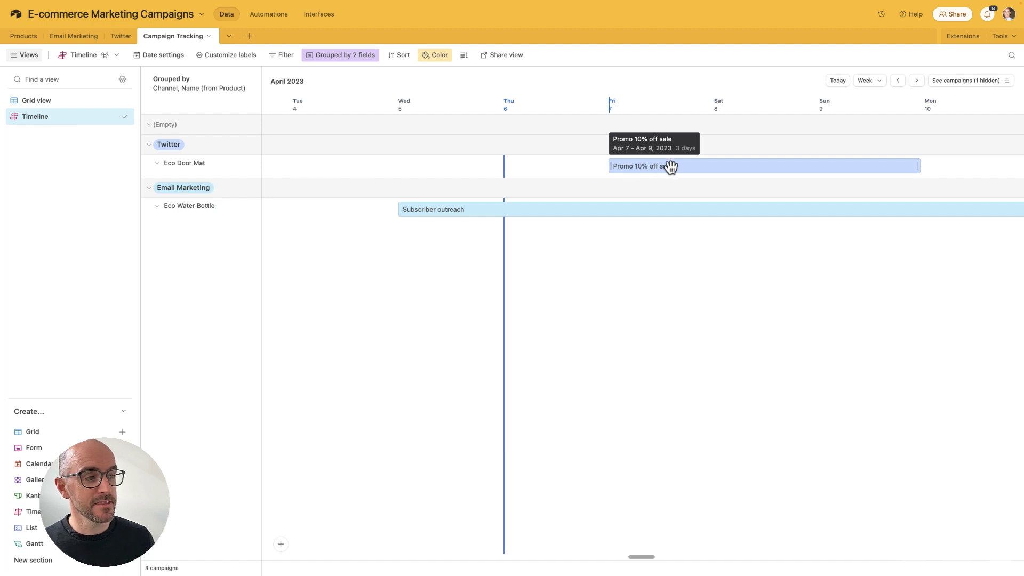
left_click(208, 59)
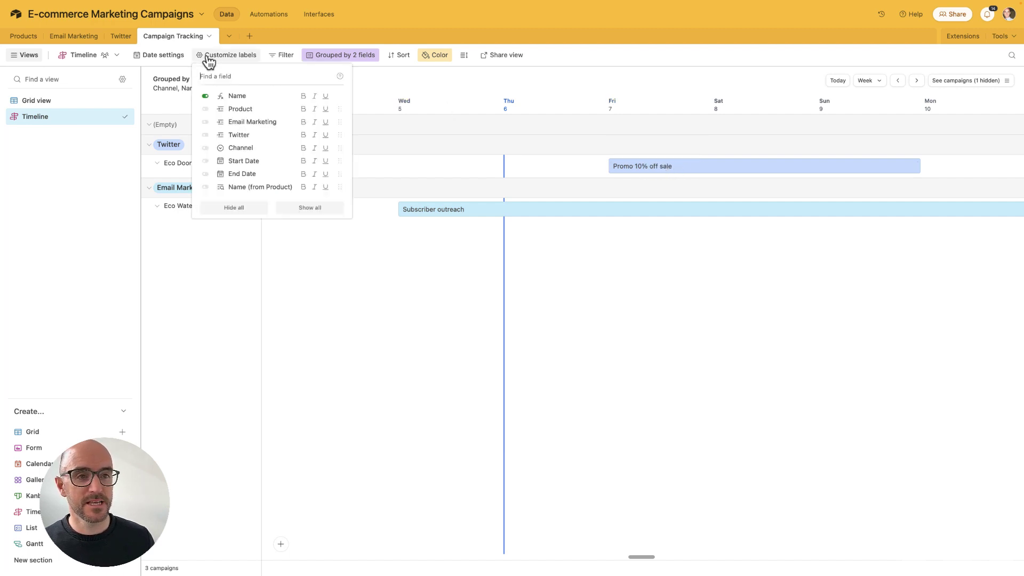
left_click(205, 161)
left_click(204, 173)
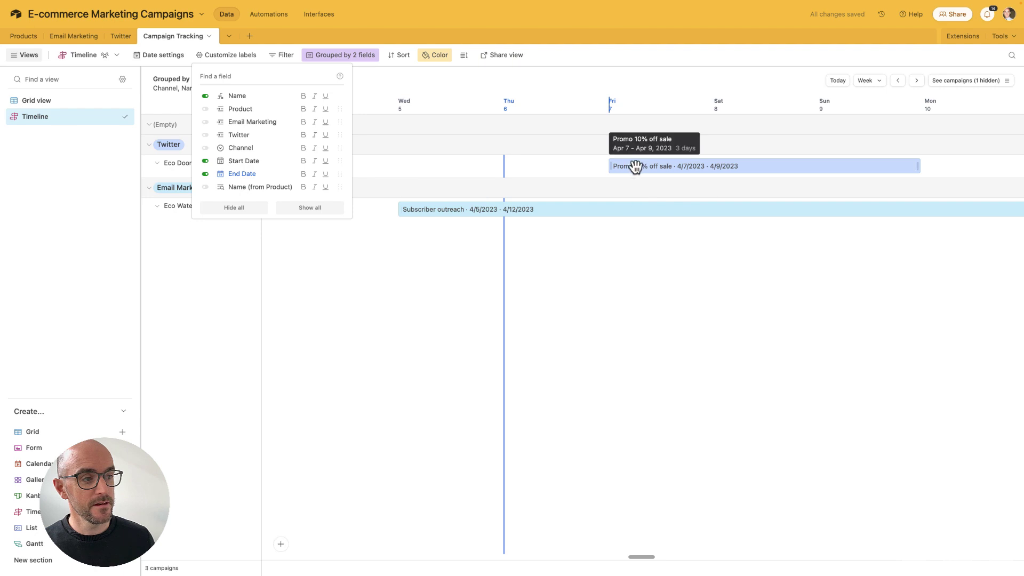
- Try the Medium, Tall and Extra Tall row heights on the timeline and return to Short
left_click(465, 56)
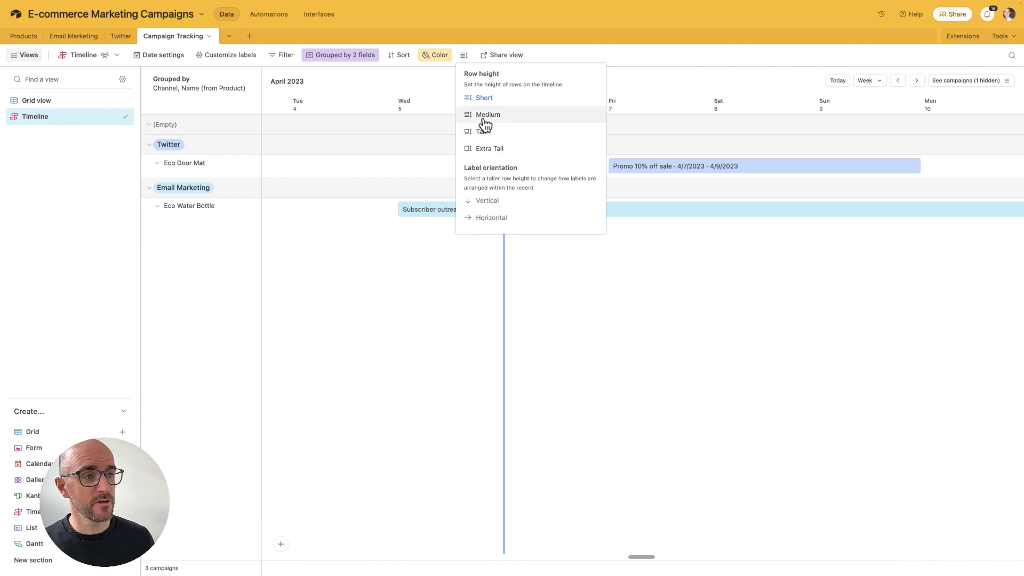
left_click(465, 58)
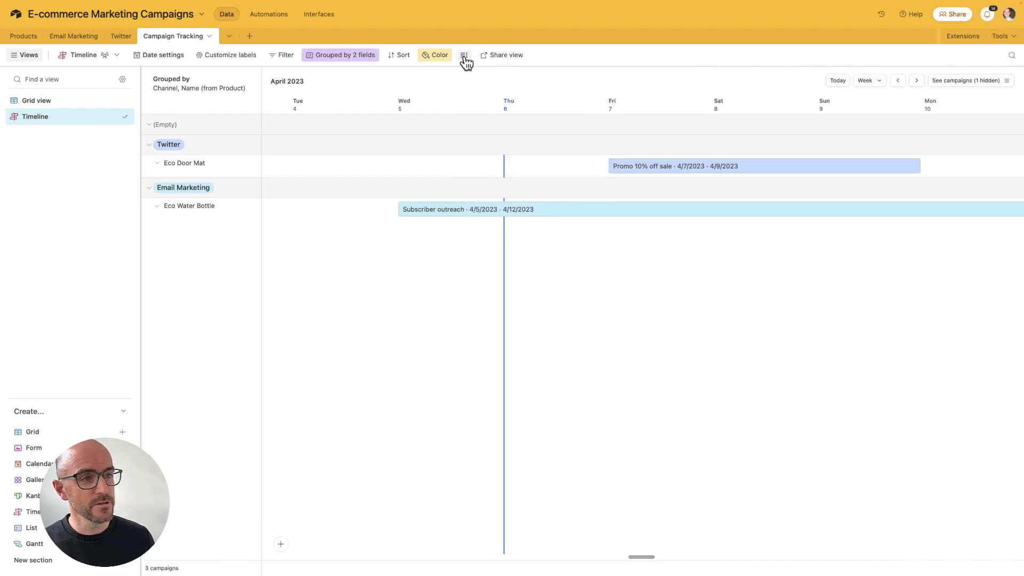
left_click(463, 59)
left_click(482, 115)
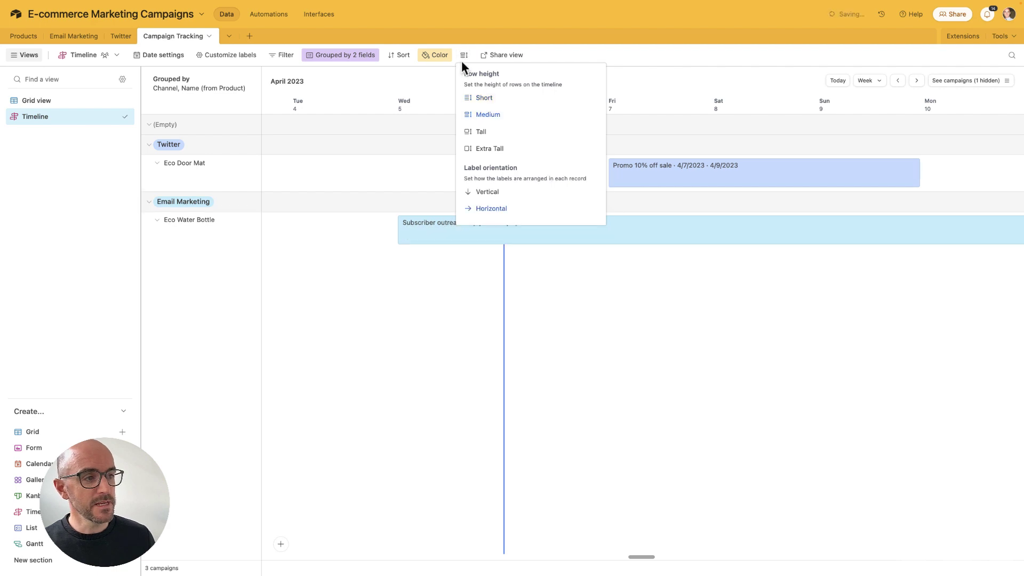
left_click(484, 132)
left_click(491, 149)
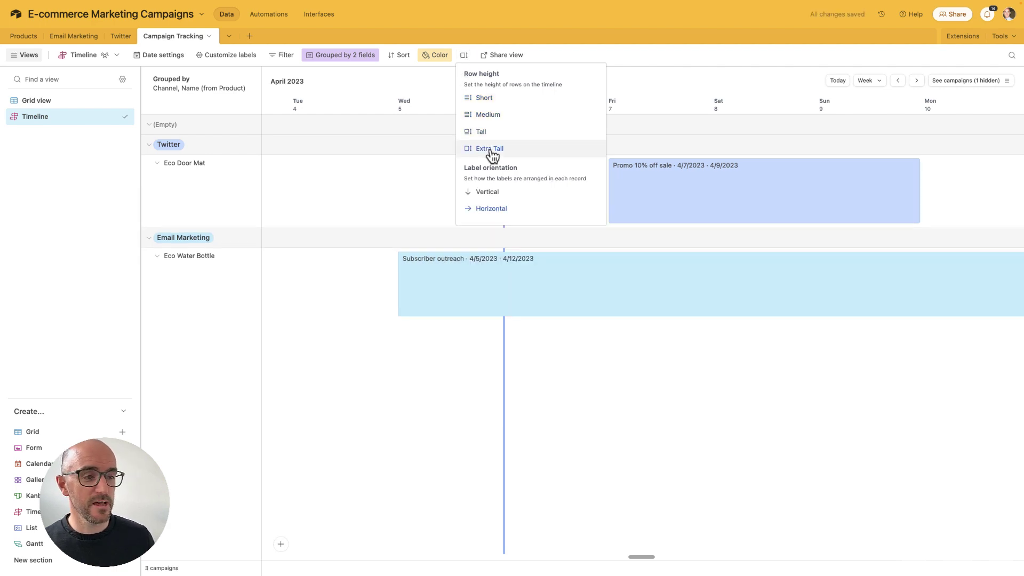
left_click(490, 100)
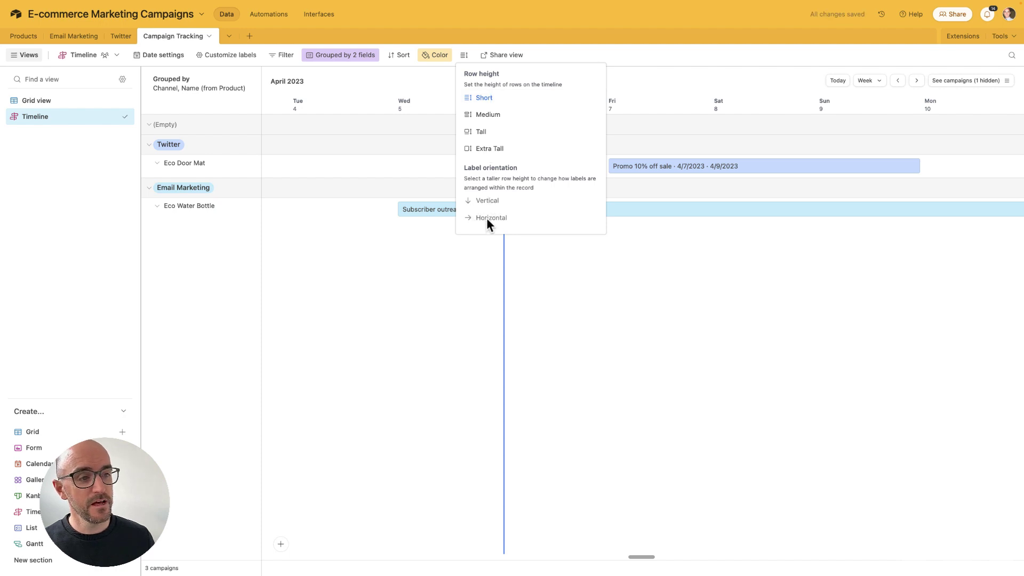
left_click(464, 56)
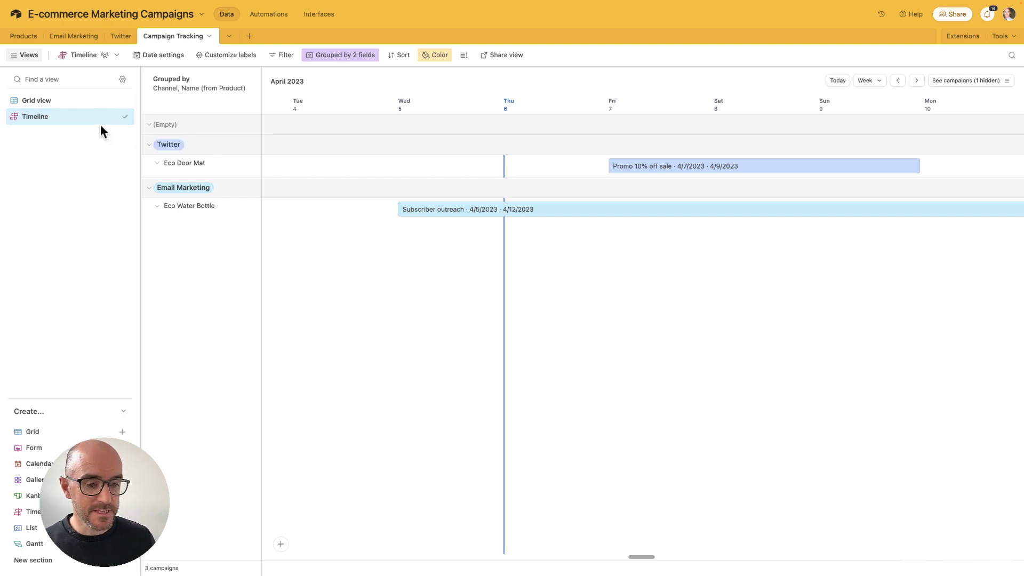
left_click(71, 37)
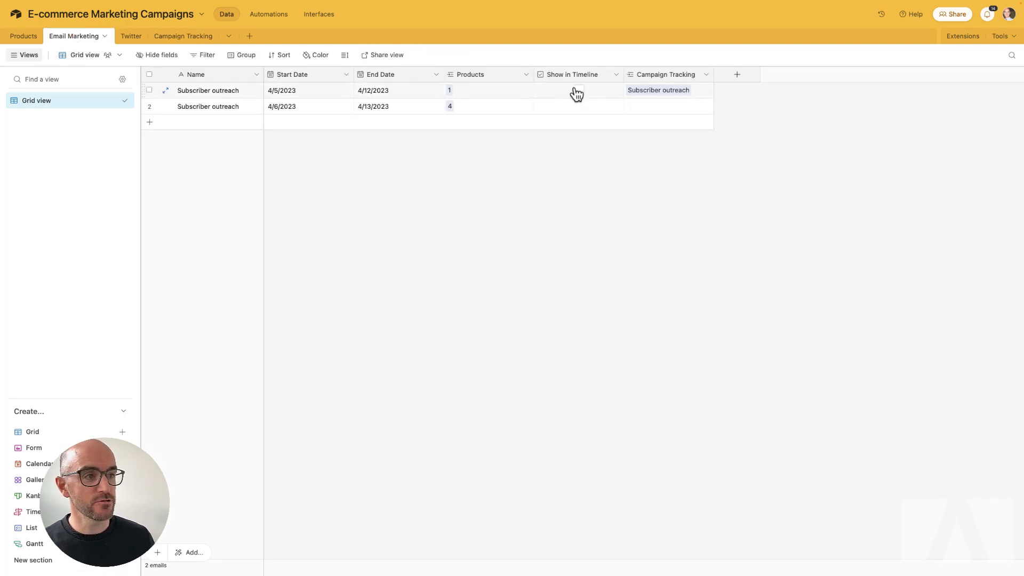
left_click(178, 37)
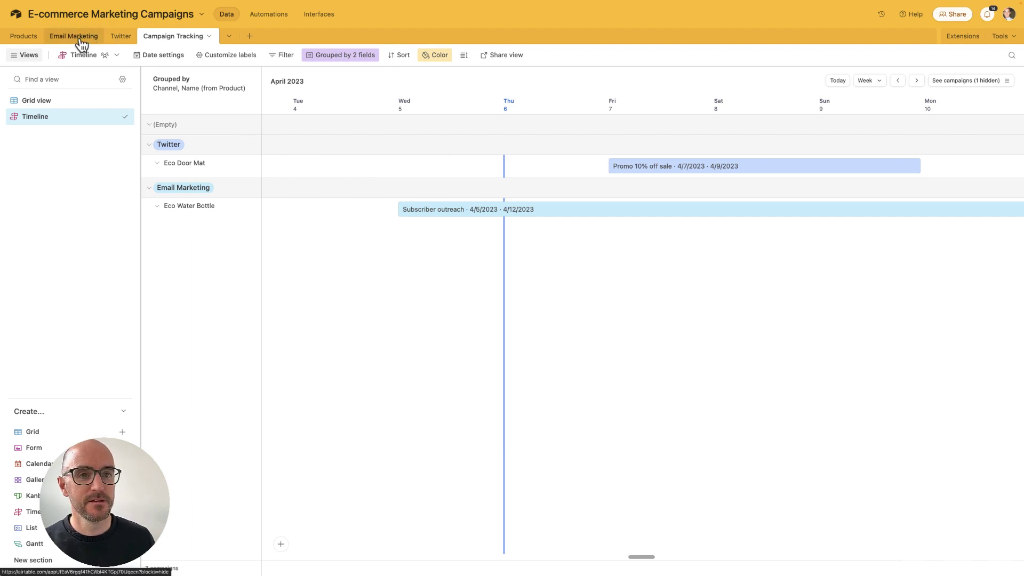
- Rename the base's first automation as Add Email to Timeline
left_click(275, 14)
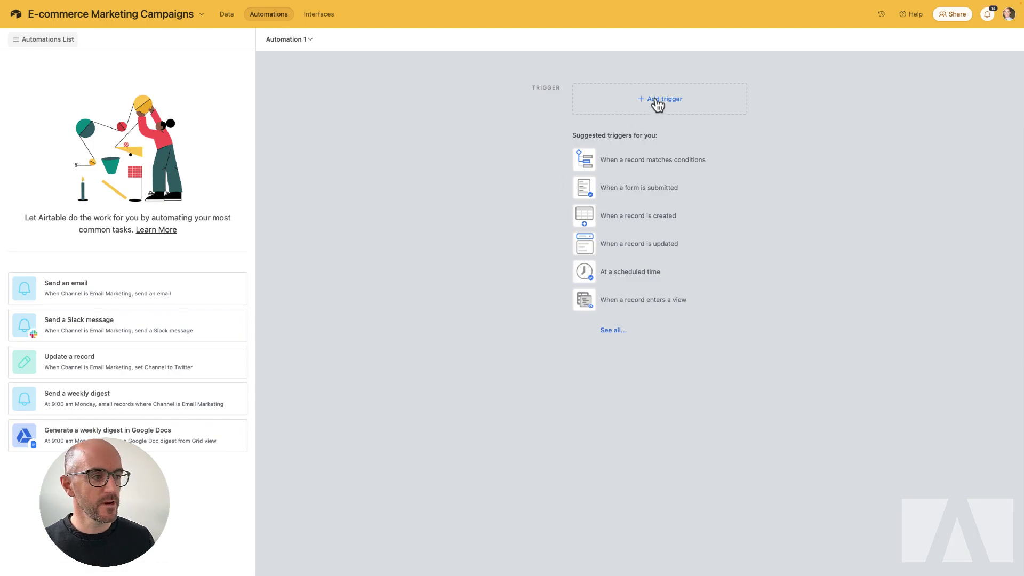
left_click(296, 43)
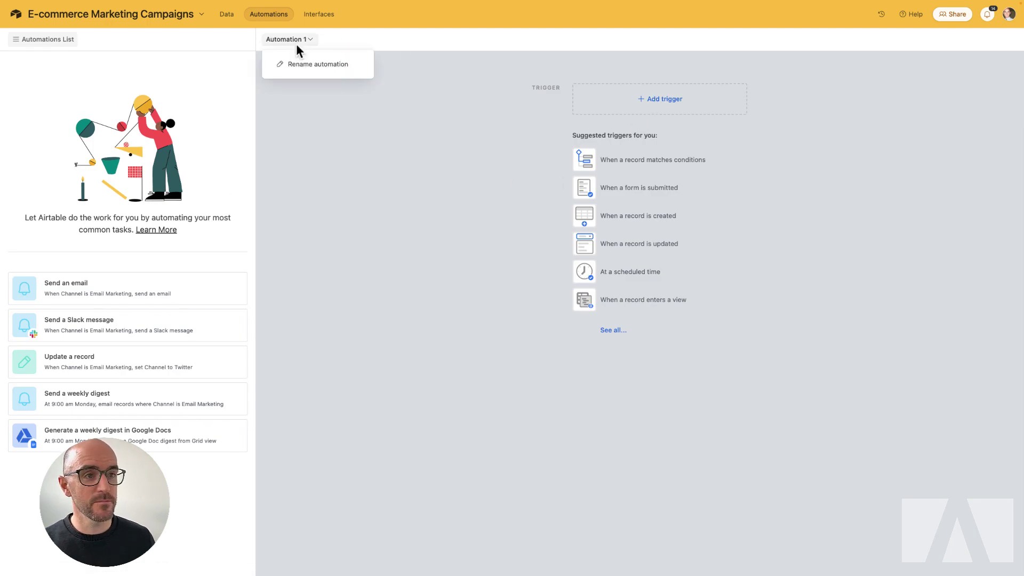
left_click(303, 63)
type("ADd Email to Timeline")
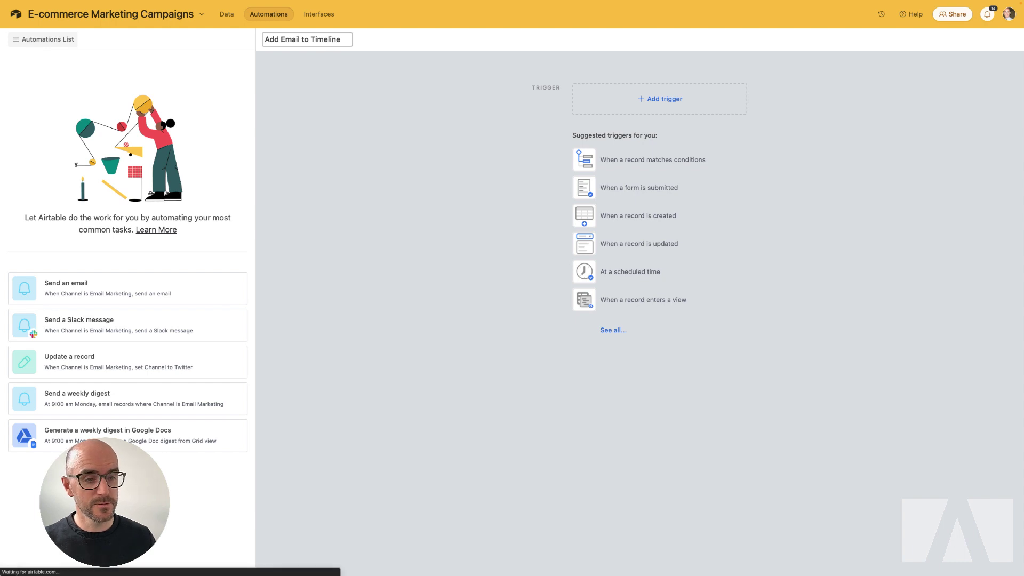
right_click(304, 63)
- Add a record-matches-conditions trigger on the Email Marketing table that fires when Show in Timeline is checked
left_click(697, 104)
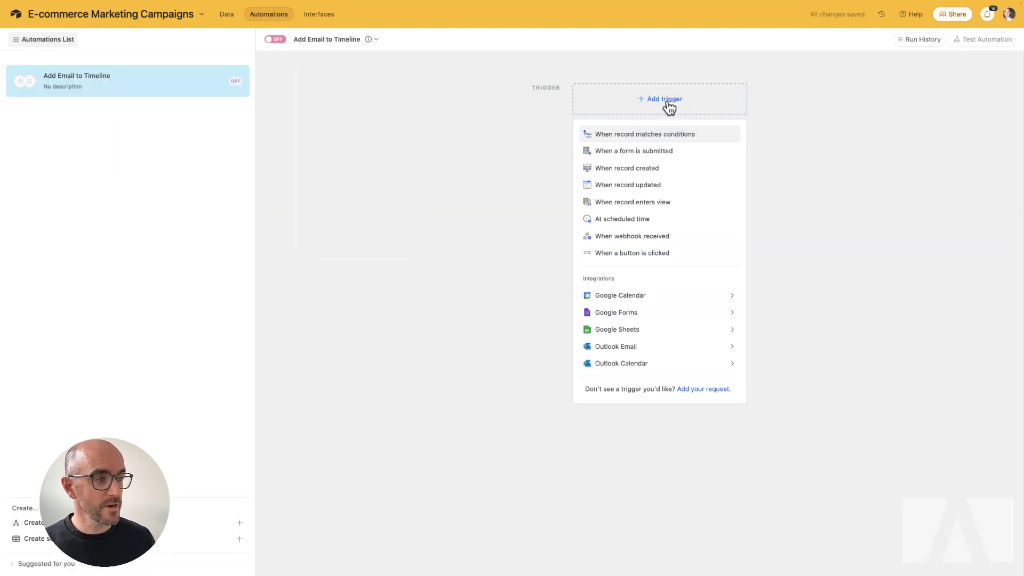
left_click(633, 140)
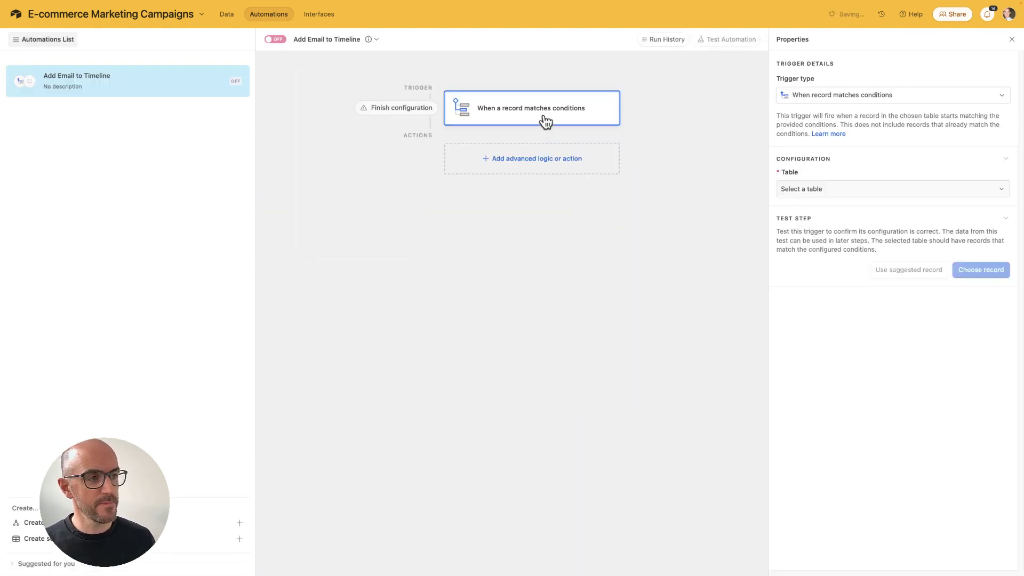
left_click(853, 190)
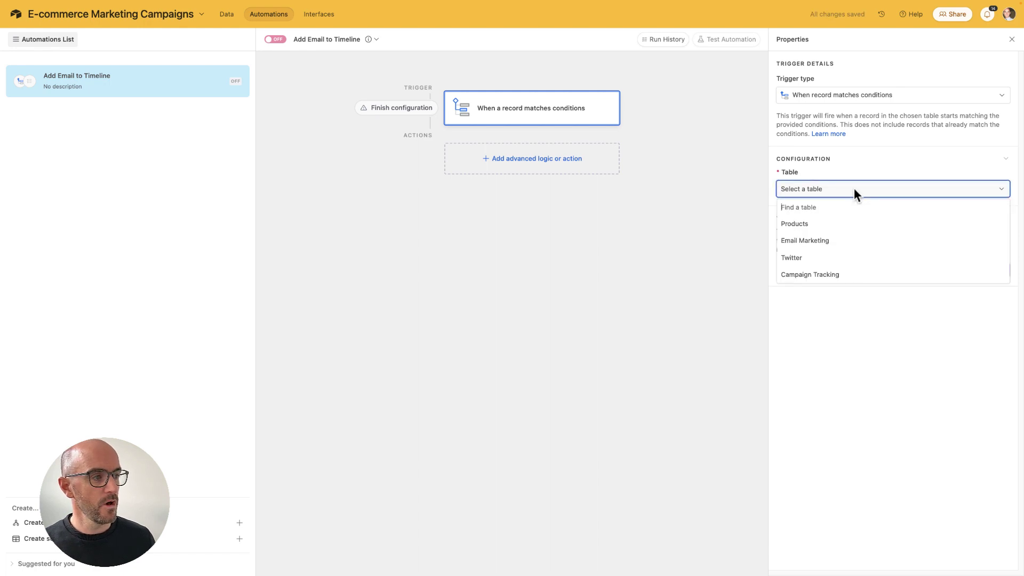
left_click(837, 239)
left_click(816, 230)
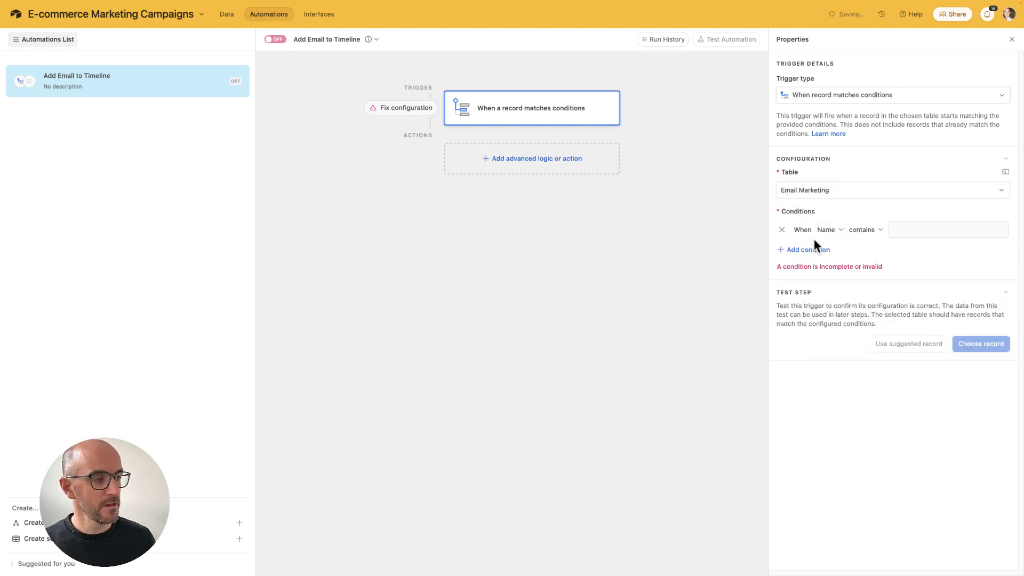
left_click(828, 229)
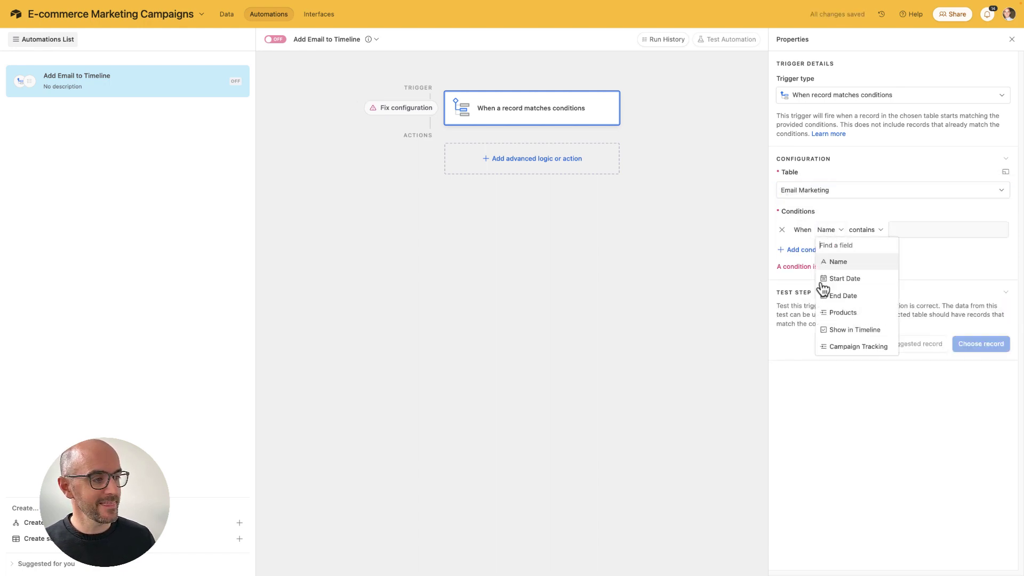
left_click(842, 334)
left_click(902, 230)
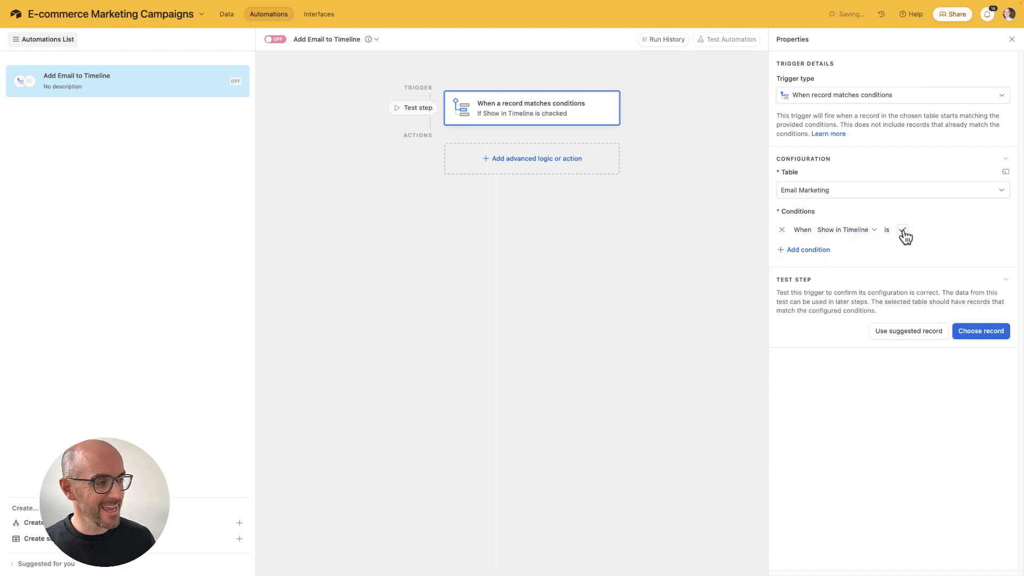
- In the Email Marketing table, check Show in Timeline for the second Subscriber outreach record
left_click(224, 15)
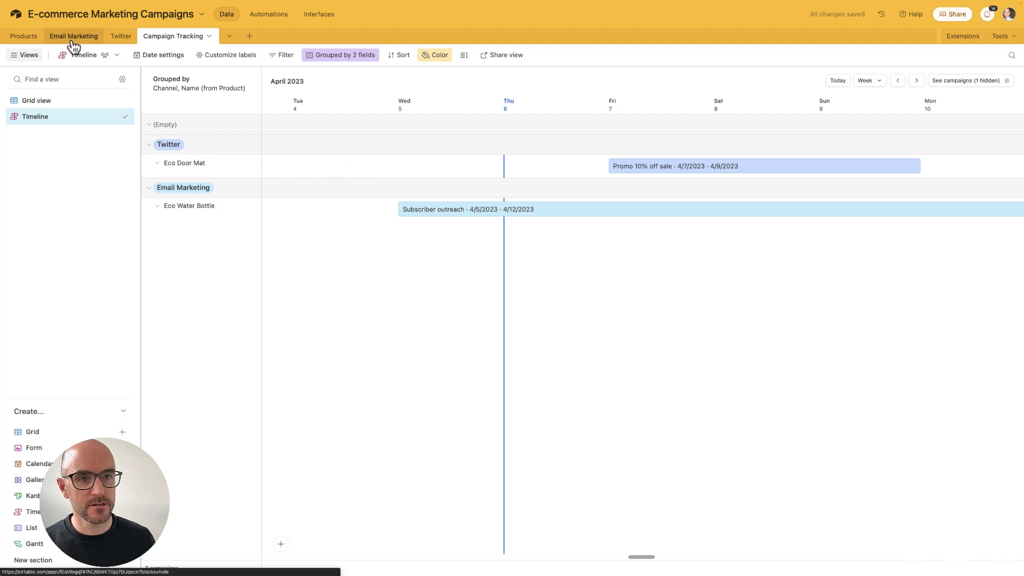
left_click(73, 37)
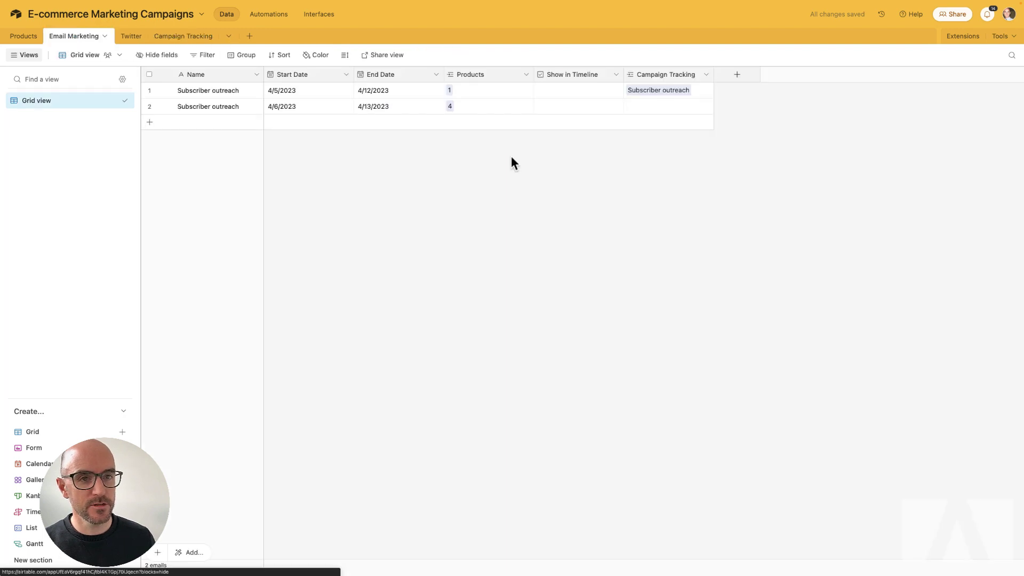
left_click(580, 106)
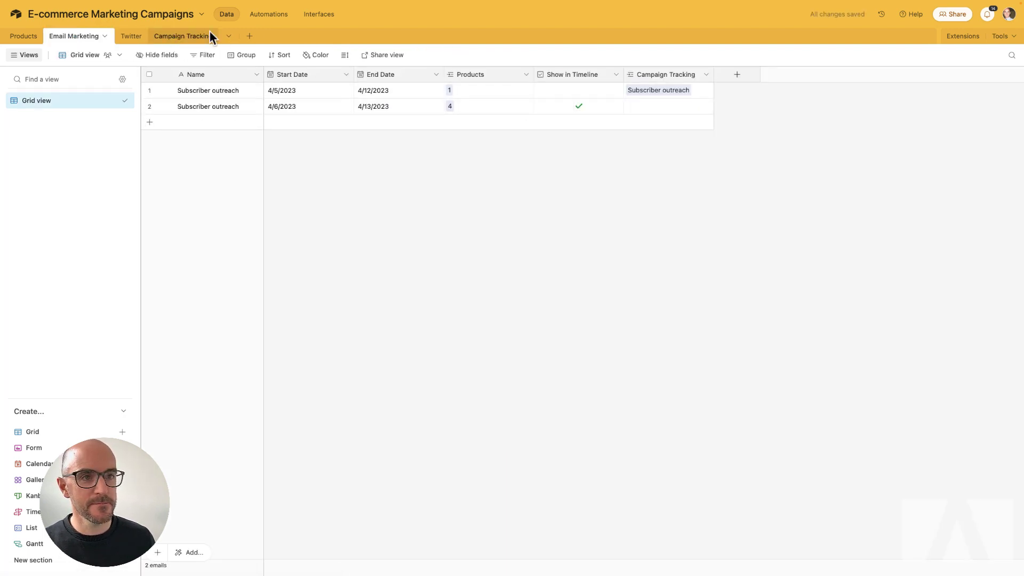
- Test the Add Email to Timeline trigger with the matching Subscriber outreach record, and add a Create record action
left_click(268, 15)
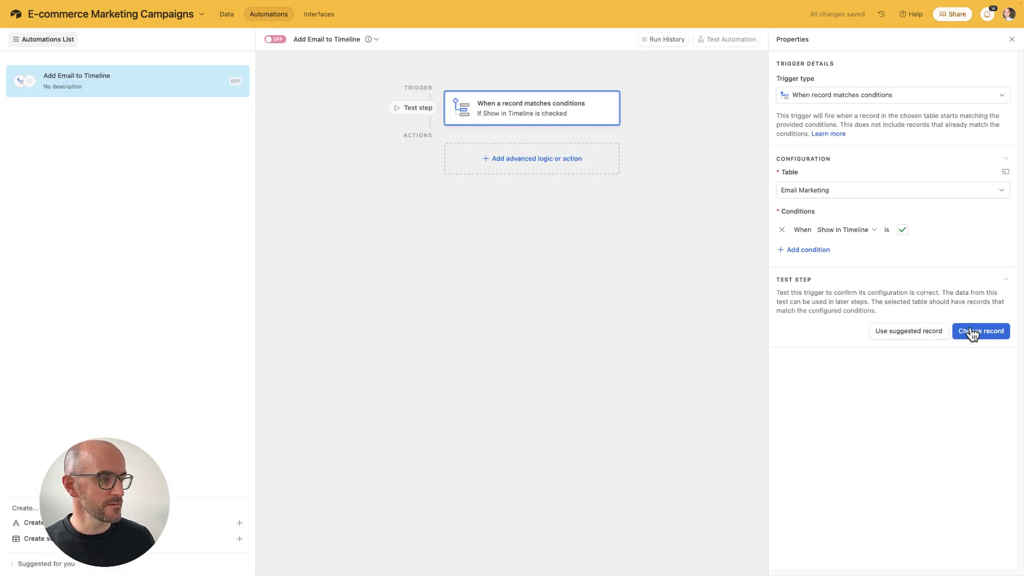
left_click(980, 331)
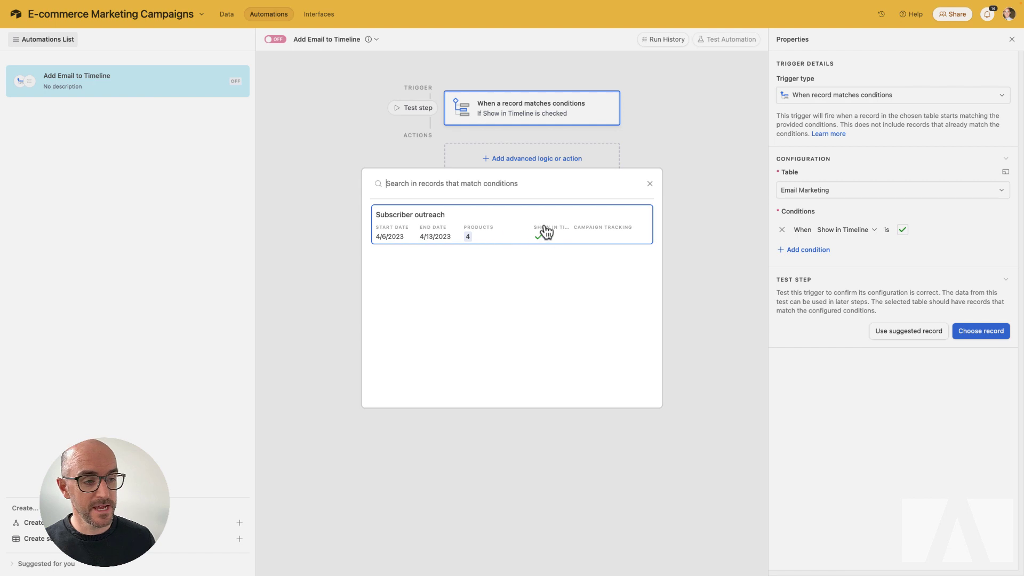
left_click(532, 231)
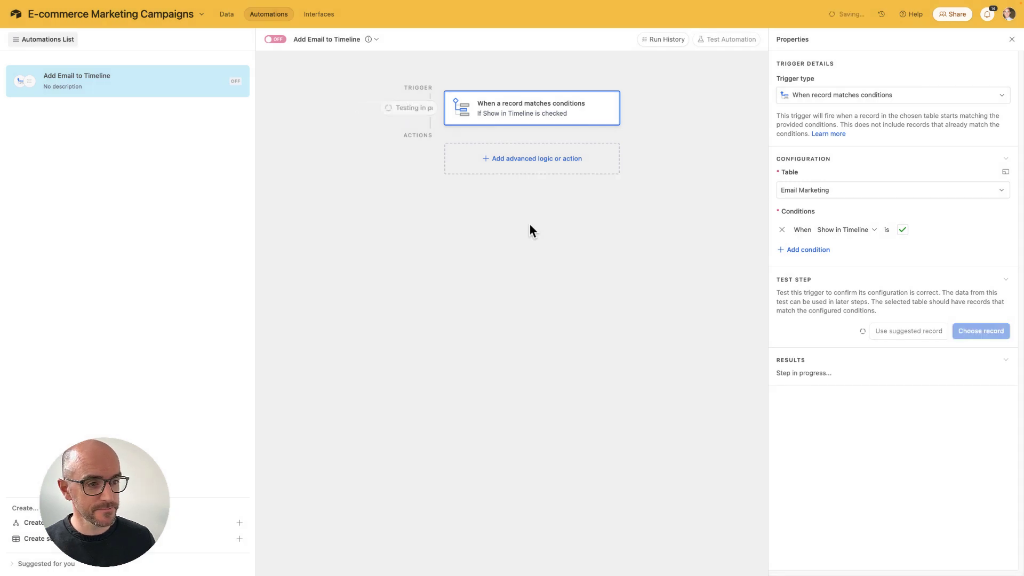
left_click(514, 167)
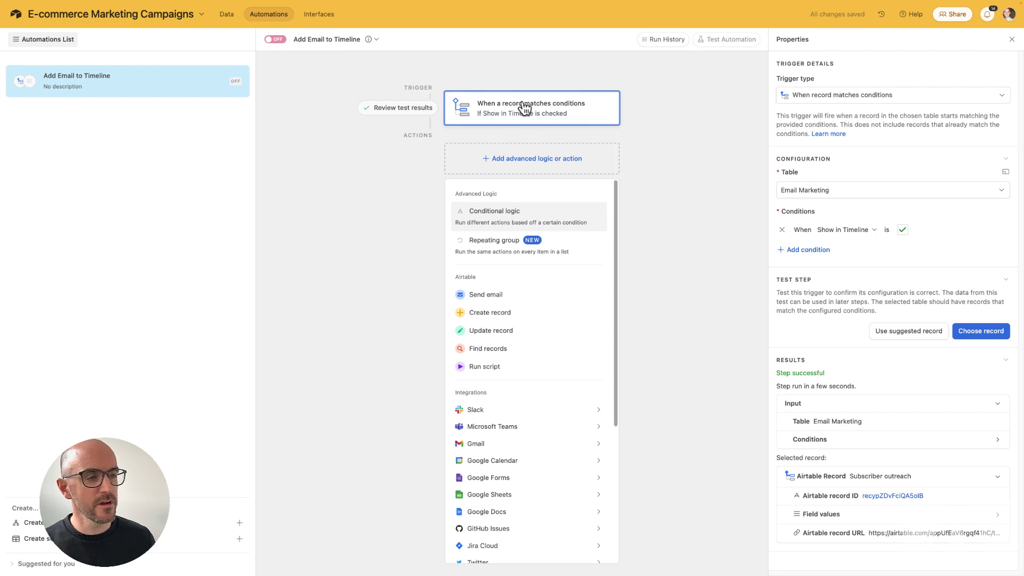
left_click(507, 315)
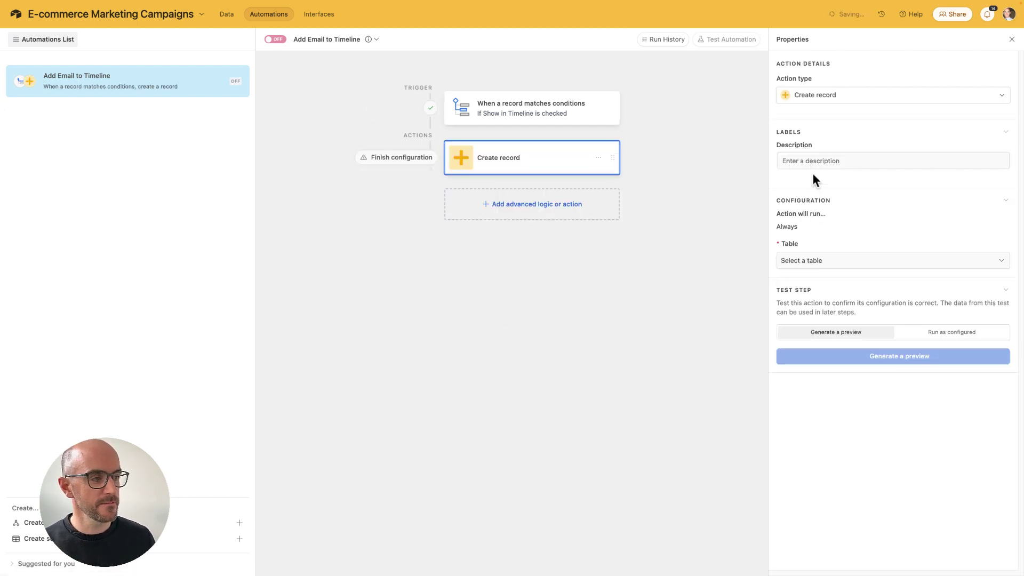
left_click(825, 261)
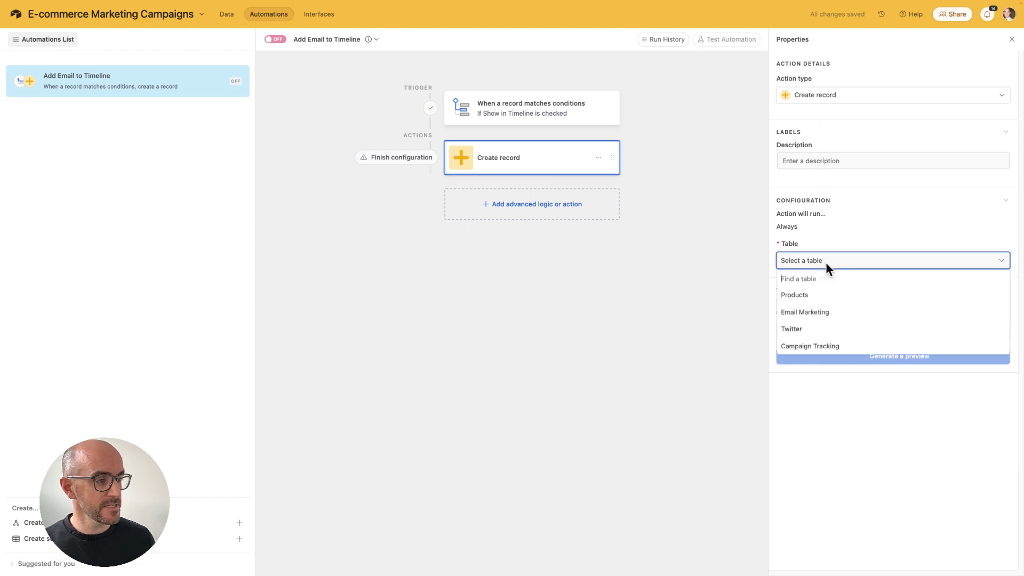
left_click(813, 296)
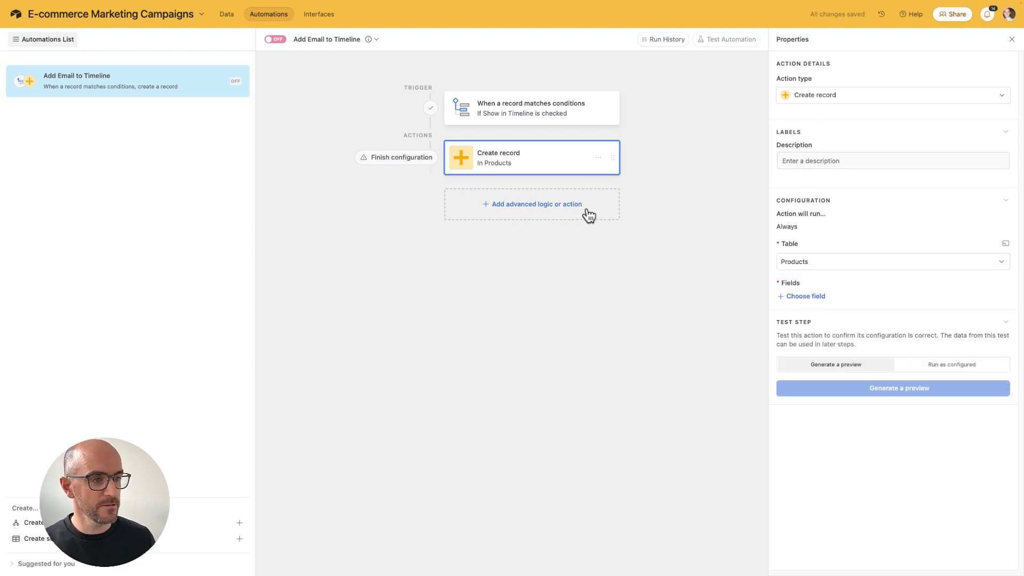
left_click(805, 296)
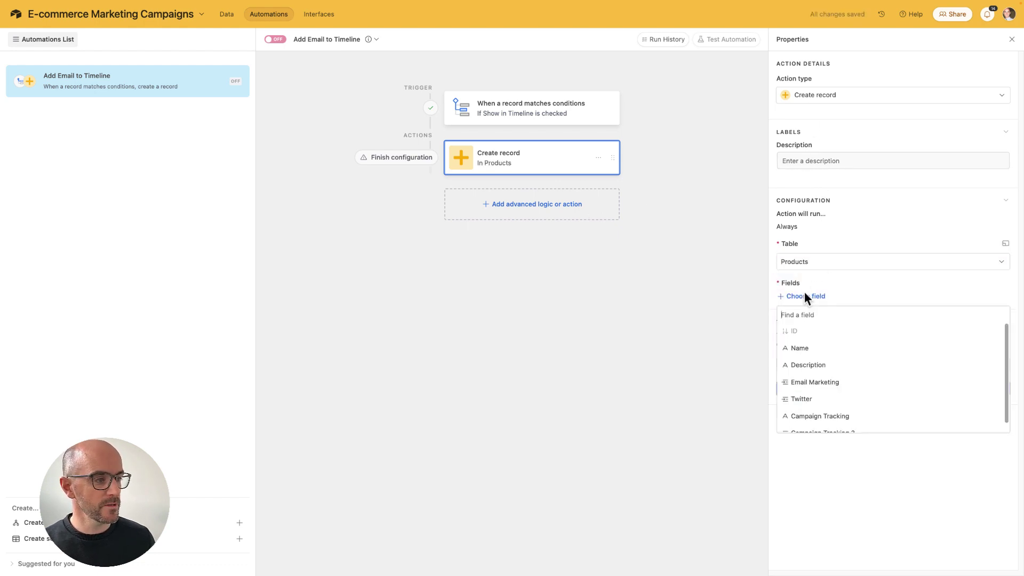
left_click(817, 388)
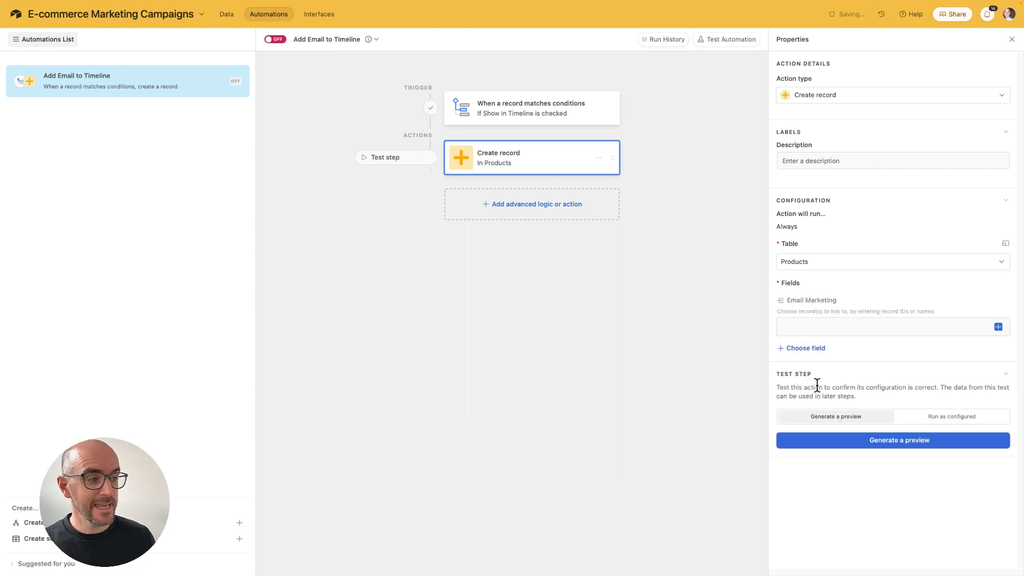
left_click(997, 327)
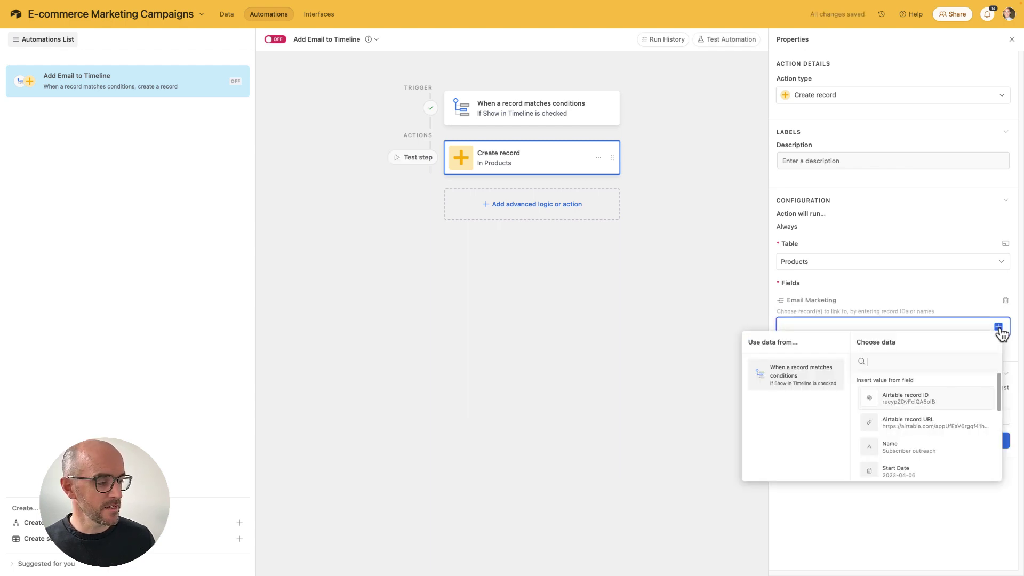
left_click(838, 247)
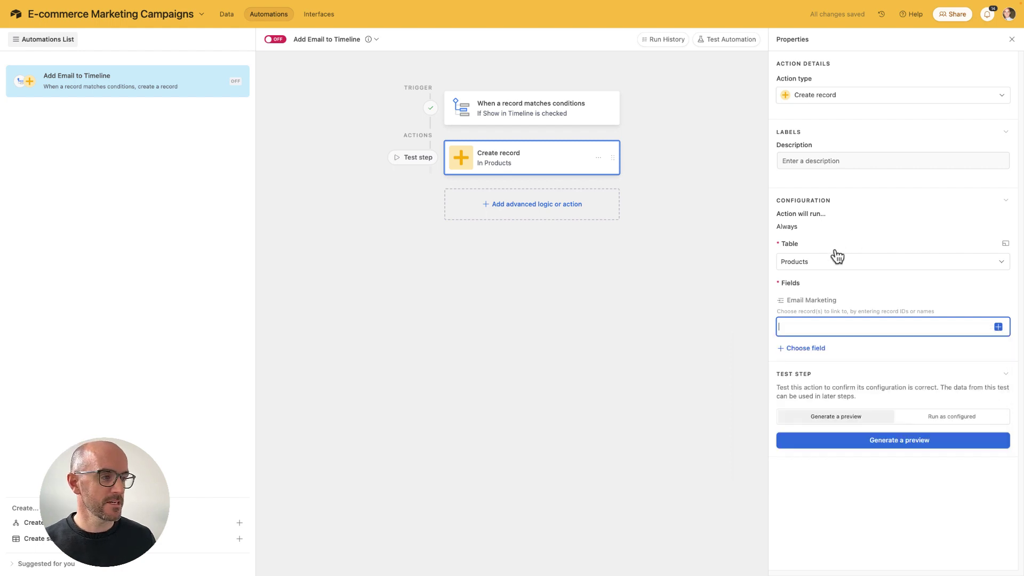
- Set the Create record action's table to Campaign Tracking and remove the leftover unknown field
left_click(825, 262)
left_click(816, 349)
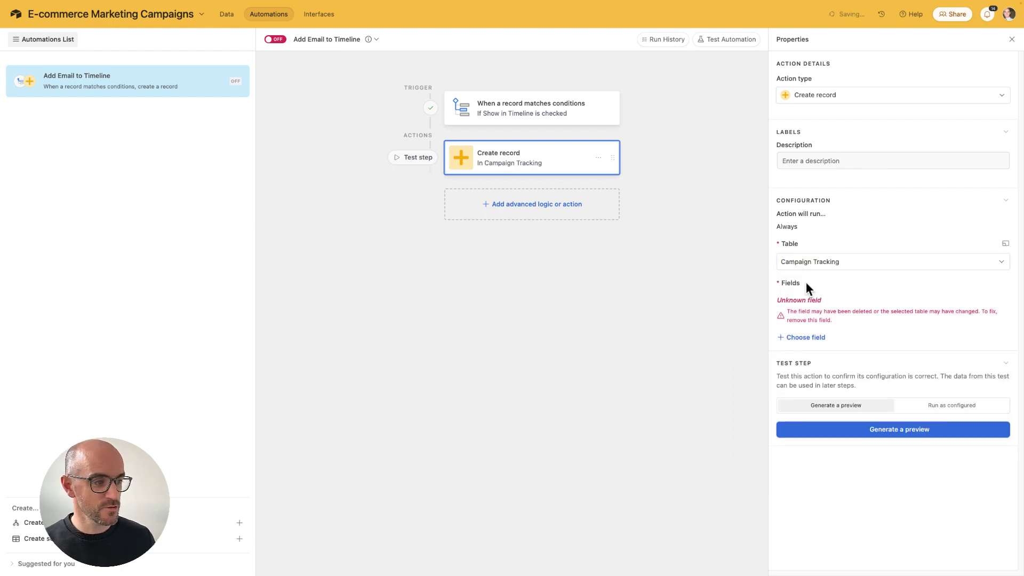
left_click(1005, 298)
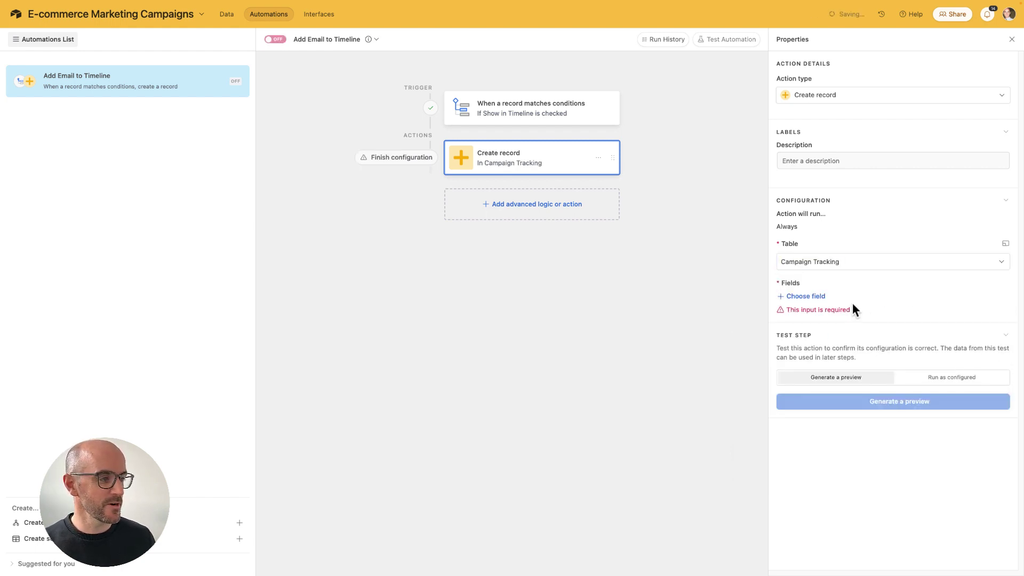
- Add the Email Marketing field to the Create record action and fill it with the trigger's Airtable record ID
left_click(806, 296)
scroll(821, 391, "down", 1)
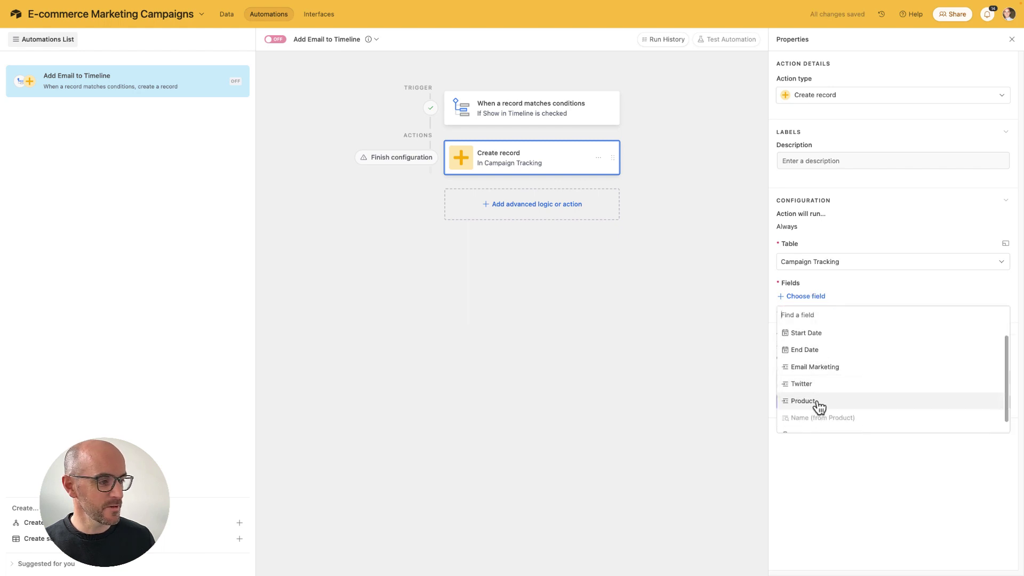
left_click(814, 368)
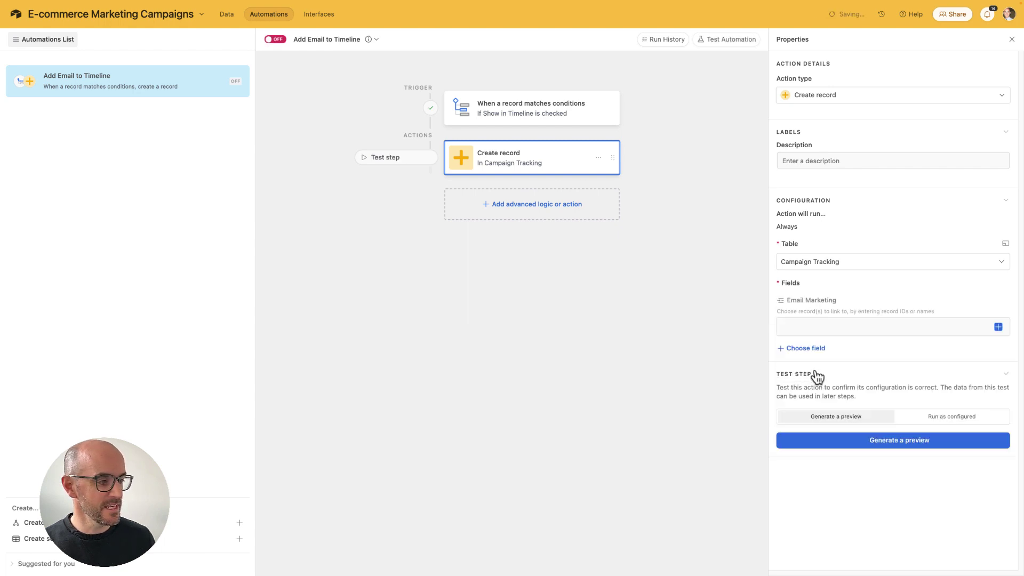
left_click(997, 327)
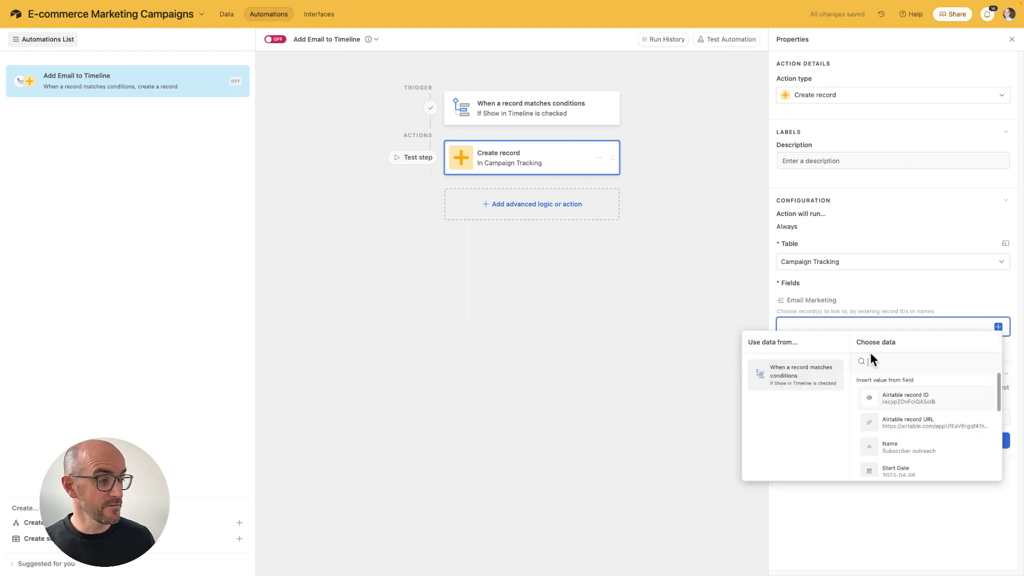
left_click(913, 406)
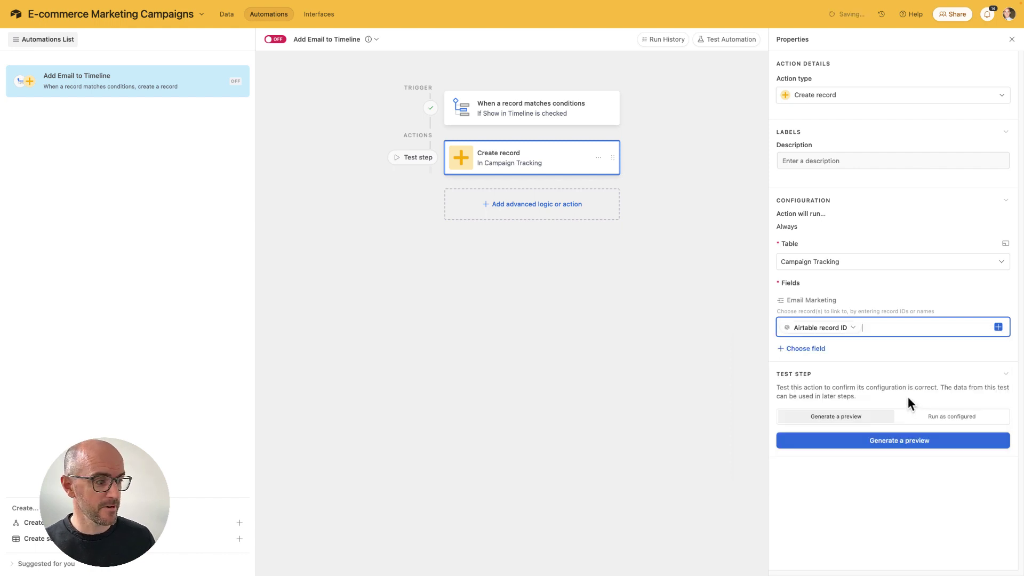
- Add the Start Date field to the action as a dynamic value and map it to the trigger record's Start Date
left_click(807, 350)
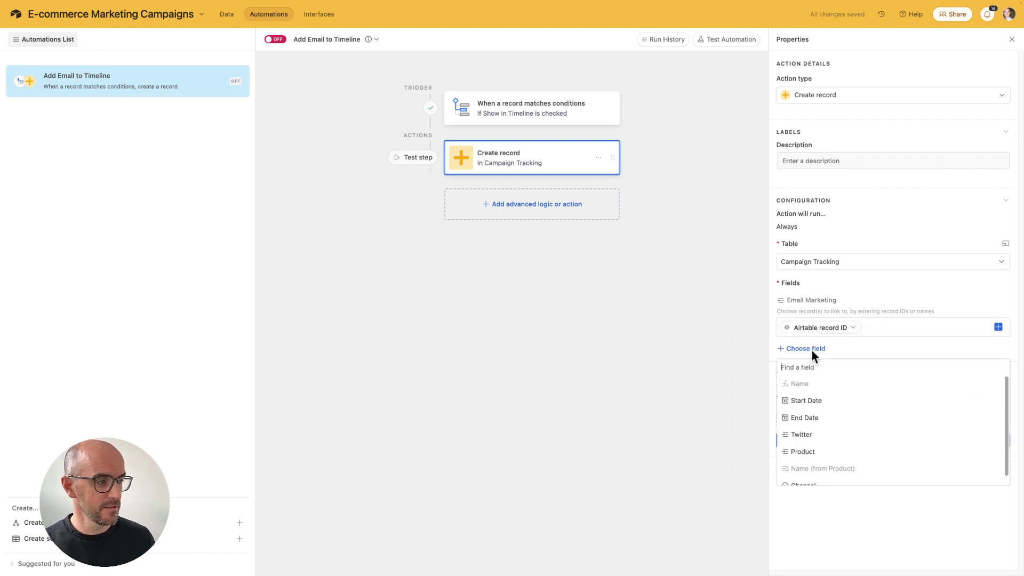
left_click(806, 400)
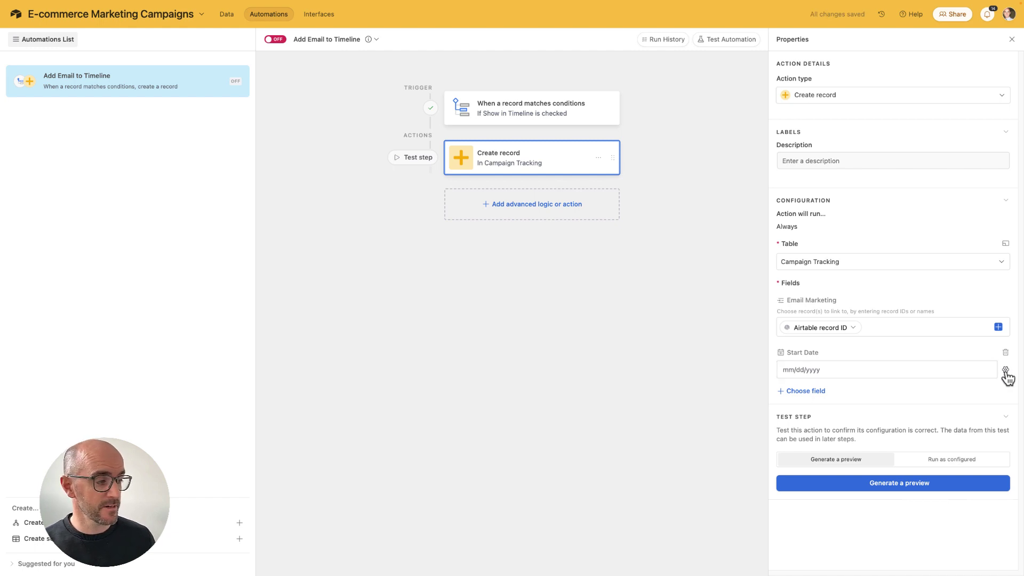
left_click(1005, 371)
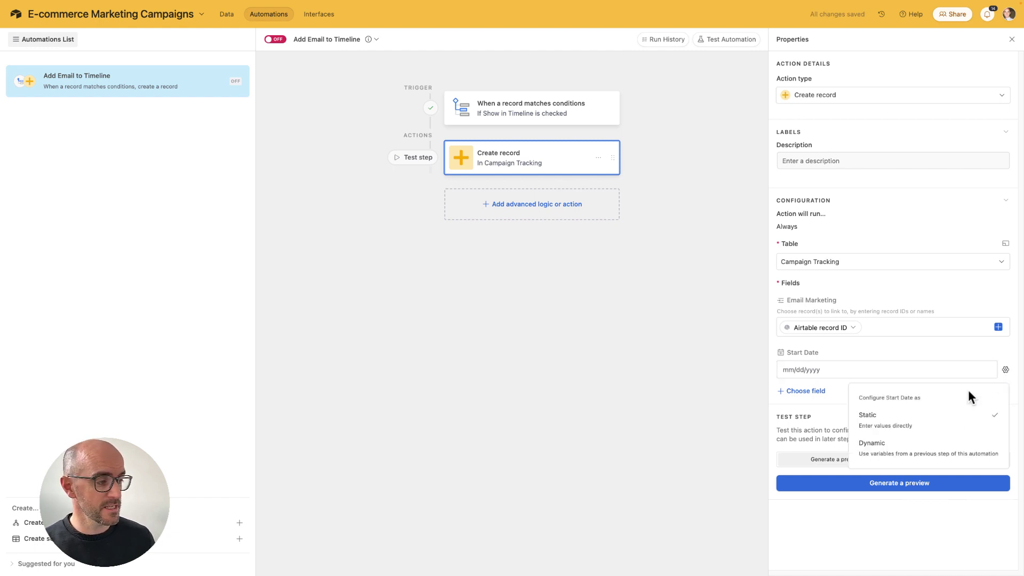
left_click(952, 451)
left_click(985, 370)
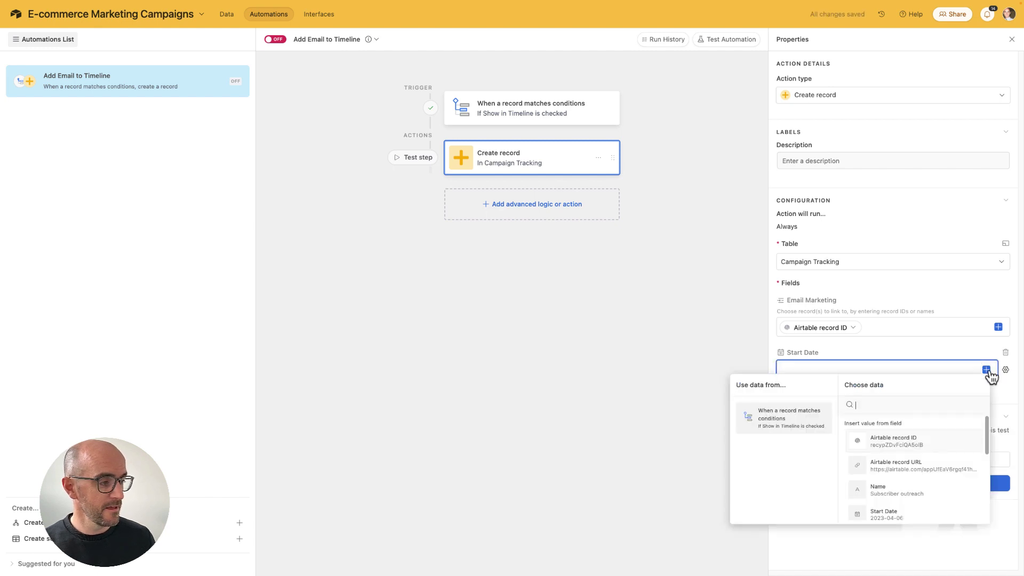
left_click(880, 513)
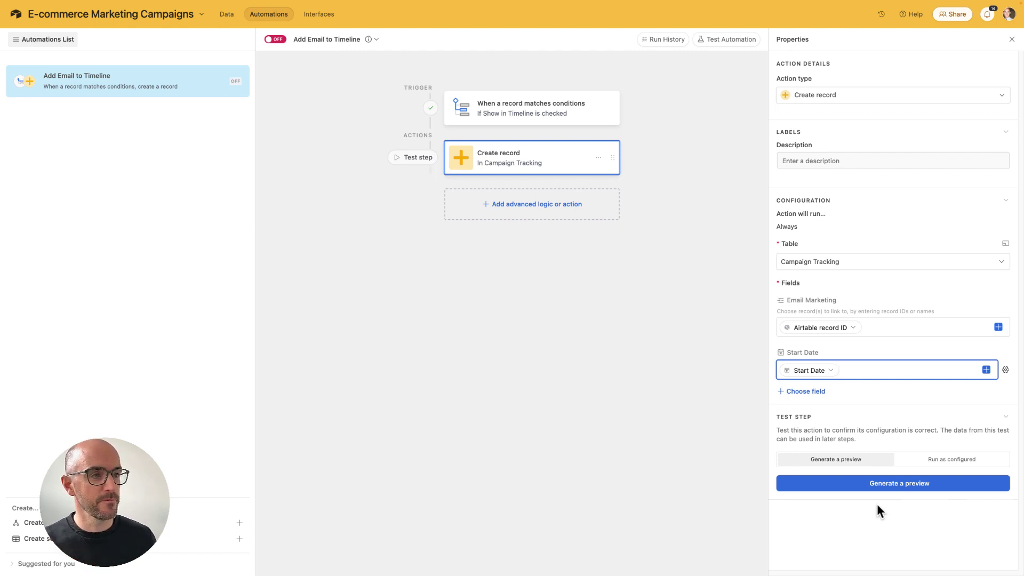
- Add the End Date field to the action as a dynamic value and map it to the trigger record's End Date
left_click(804, 392)
left_click(808, 443)
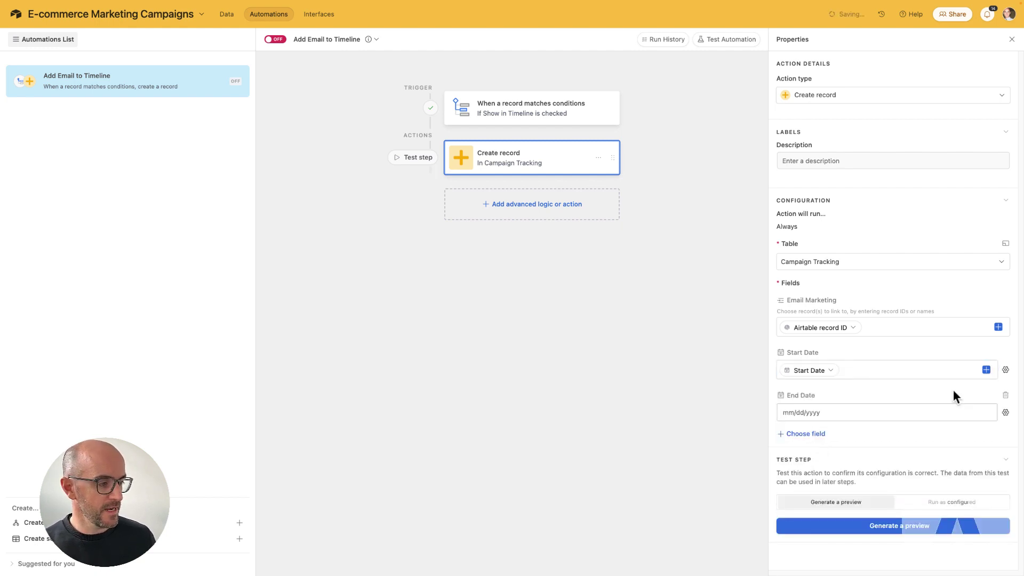
left_click(1005, 414)
left_click(994, 488)
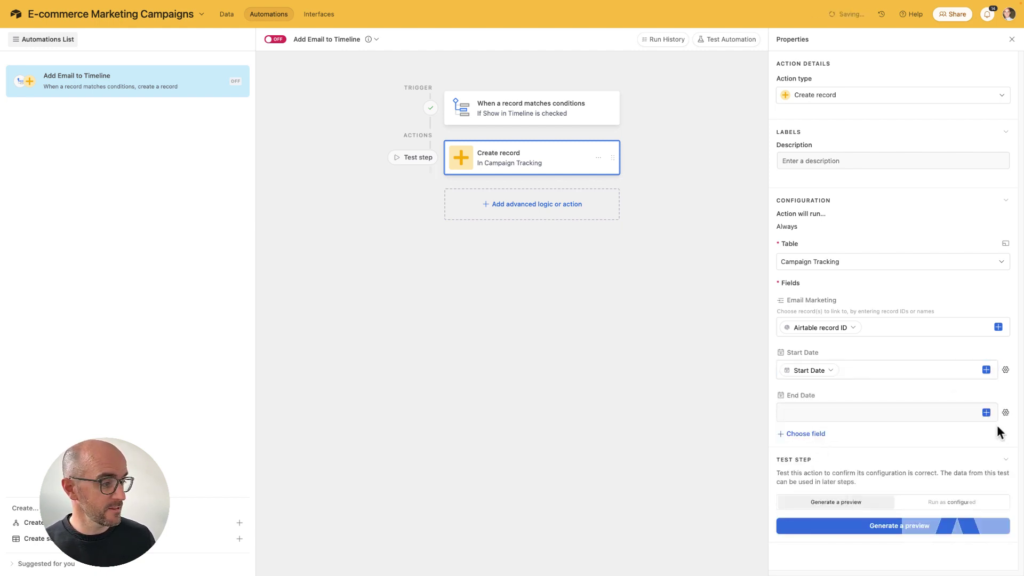
left_click(986, 412)
scroll(910, 528, "down", 3)
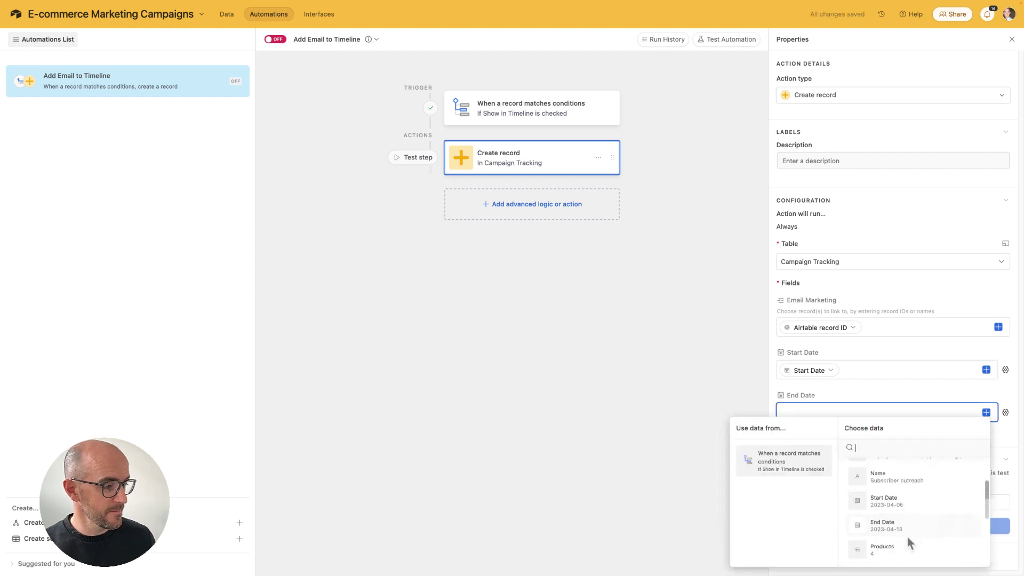
left_click(906, 528)
- Add the Product field to the Create record action and map it to the trigger record's Products value
left_click(808, 435)
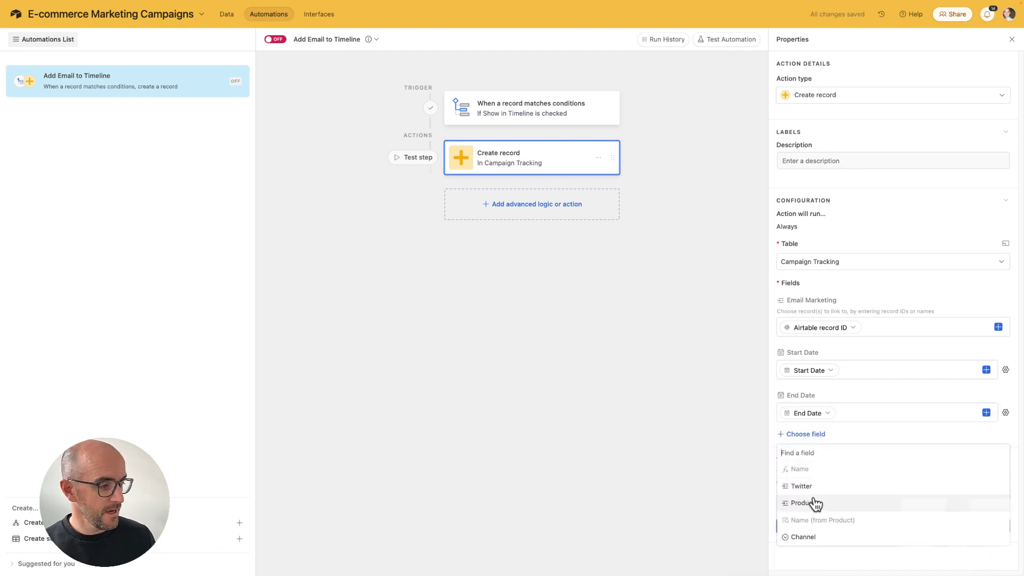
left_click(802, 503)
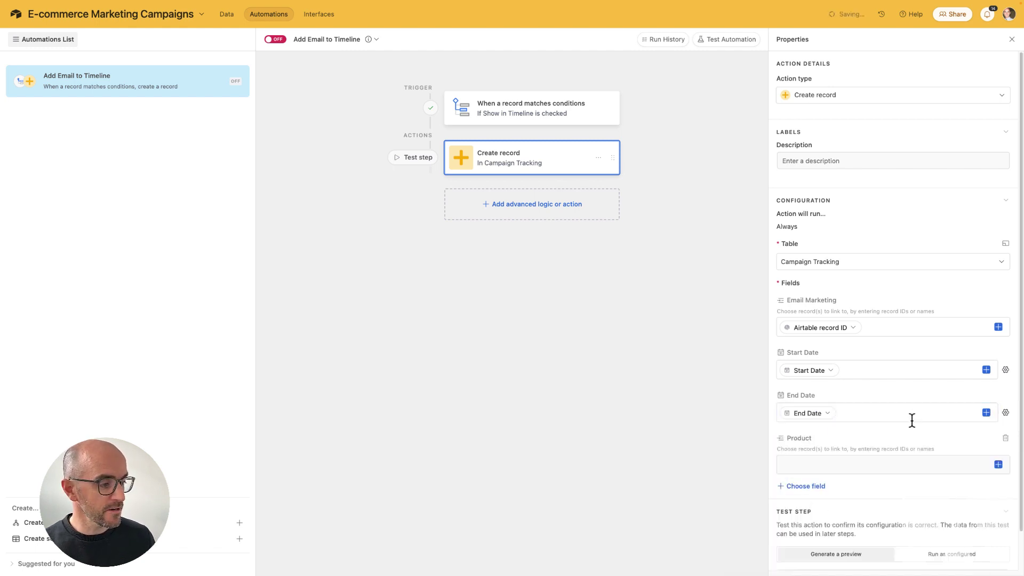
left_click(998, 465)
scroll(915, 446, "down", 2)
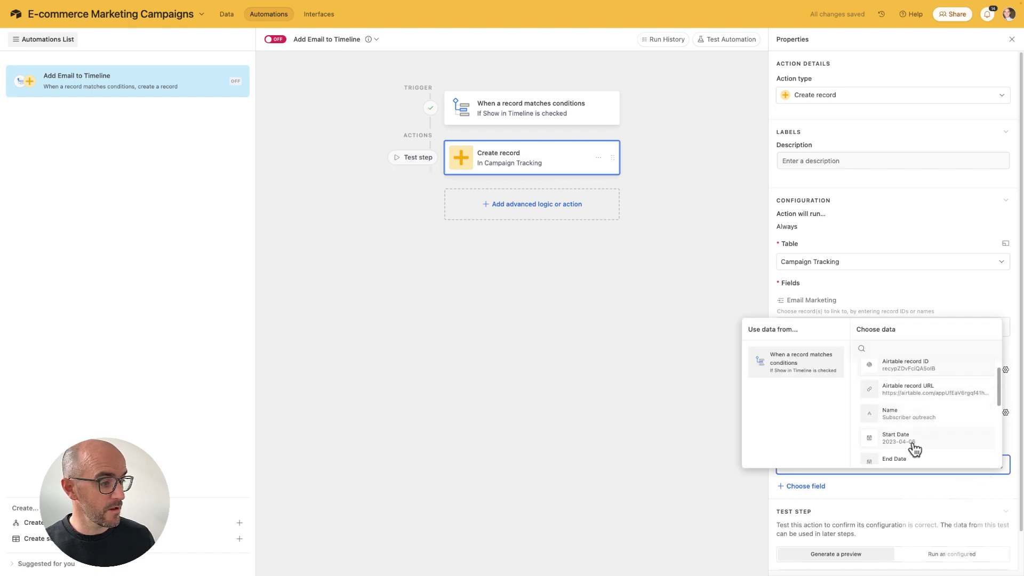
scroll(915, 447, "down", 1)
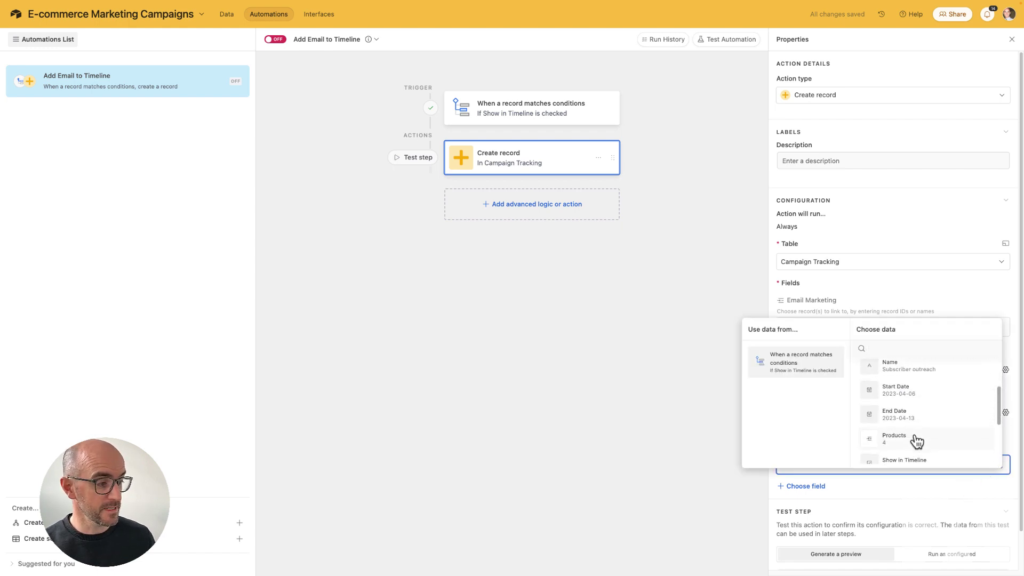
left_click(915, 438)
- Add the Channel field to the Create record action with the static option Email Marketing
left_click(801, 488)
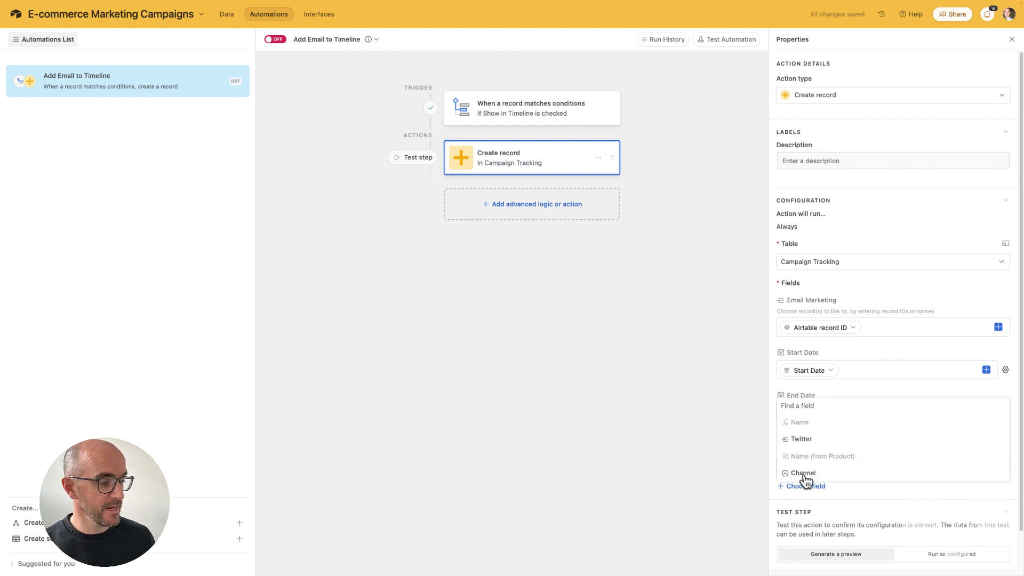
left_click(804, 474)
left_click(884, 506)
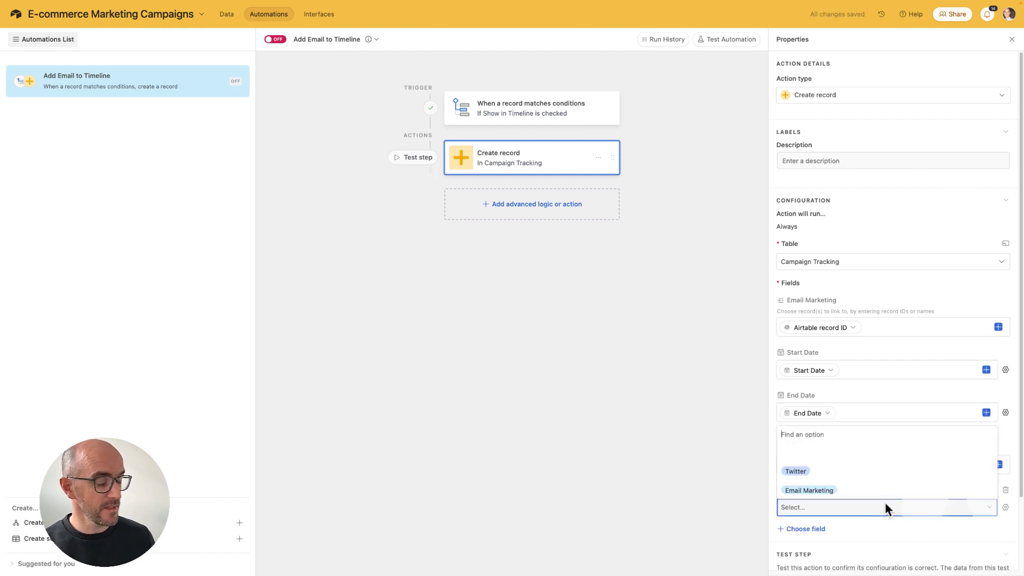
left_click(808, 491)
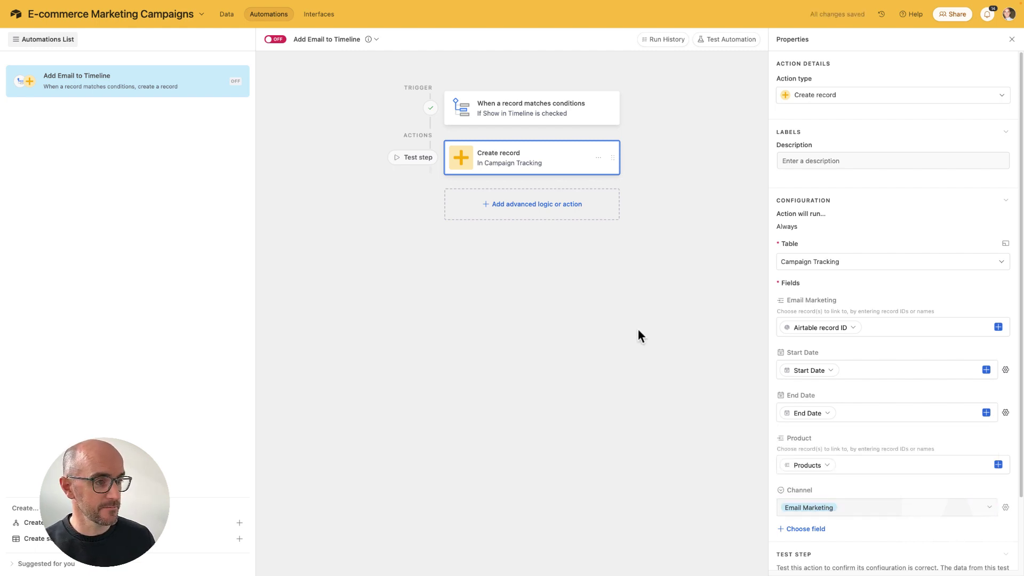
- Test the Create record action by generating a preview of the new Campaign Tracking record, and close the preview
scroll(919, 540, "down", 3)
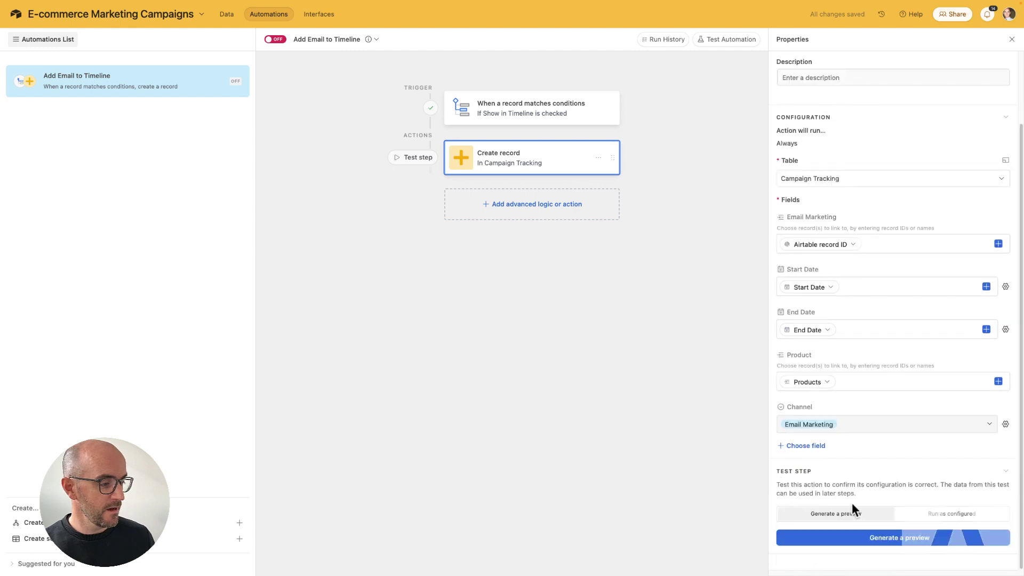
left_click(891, 538)
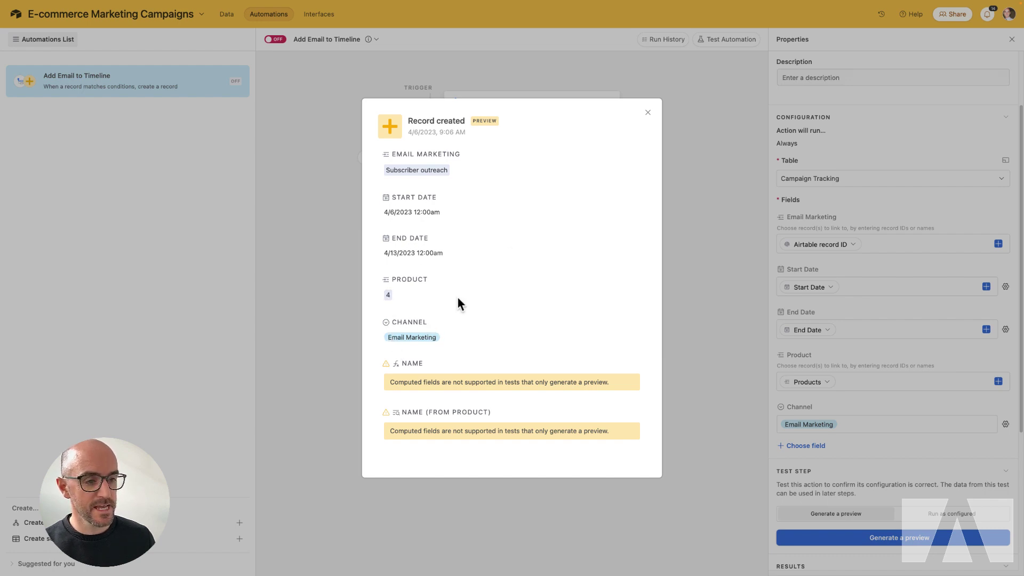
left_click(648, 113)
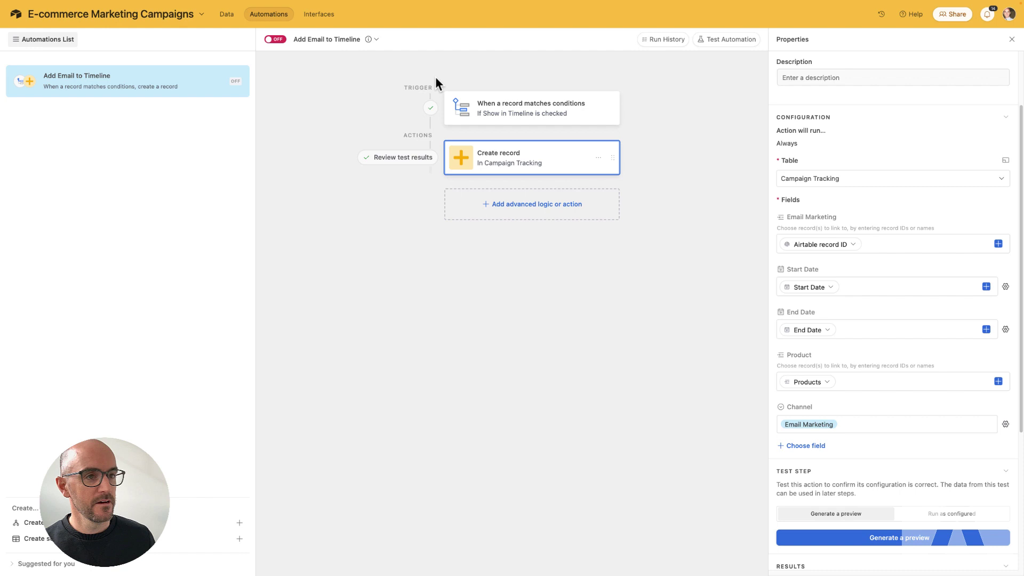
- Turn on the Add Email to Timeline automation and trigger it by clearing and rechecking Show in Timeline for the 4/6/2023 email campaign
left_click(275, 39)
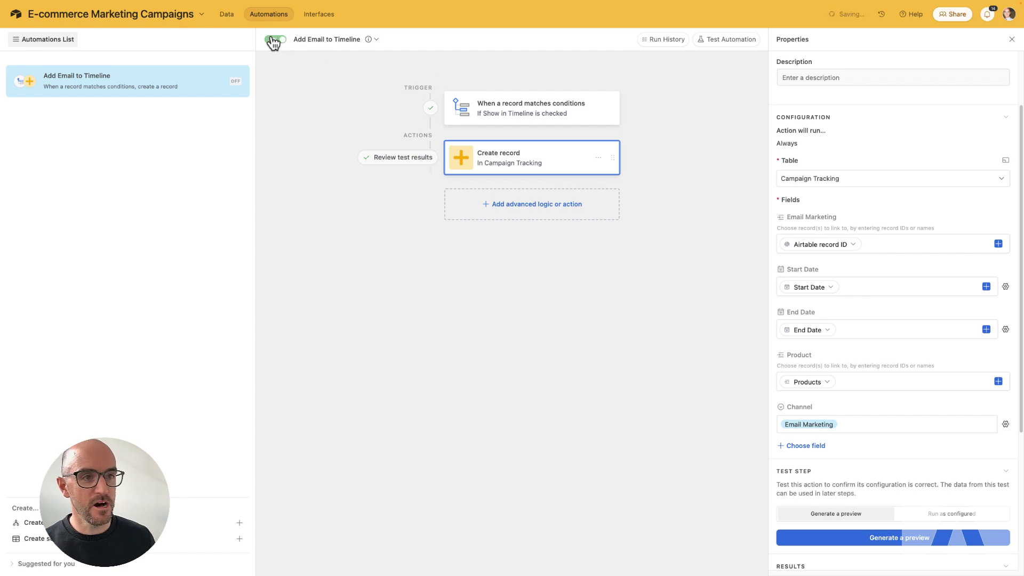
left_click(227, 18)
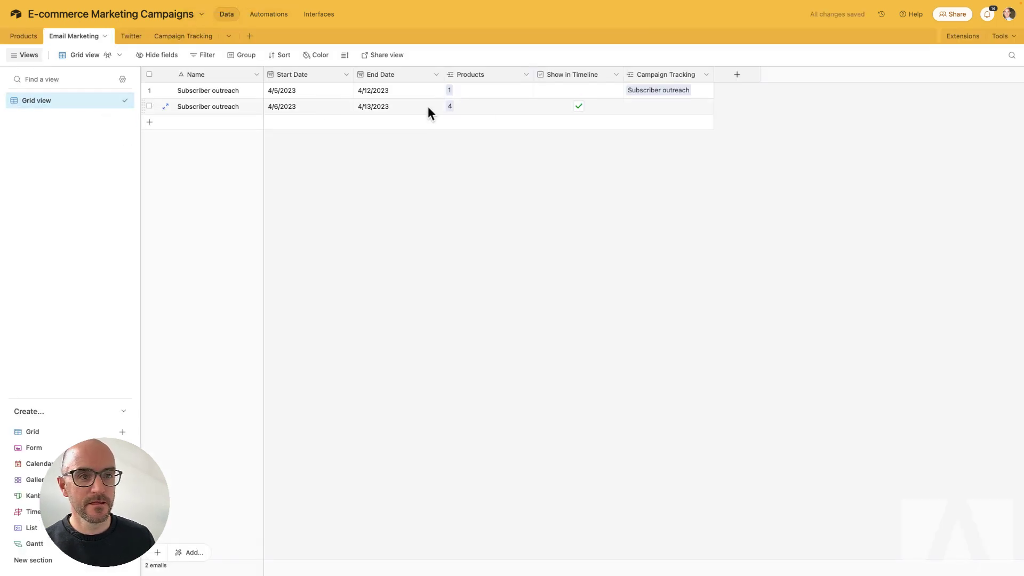
left_click(578, 107)
left_click(579, 107)
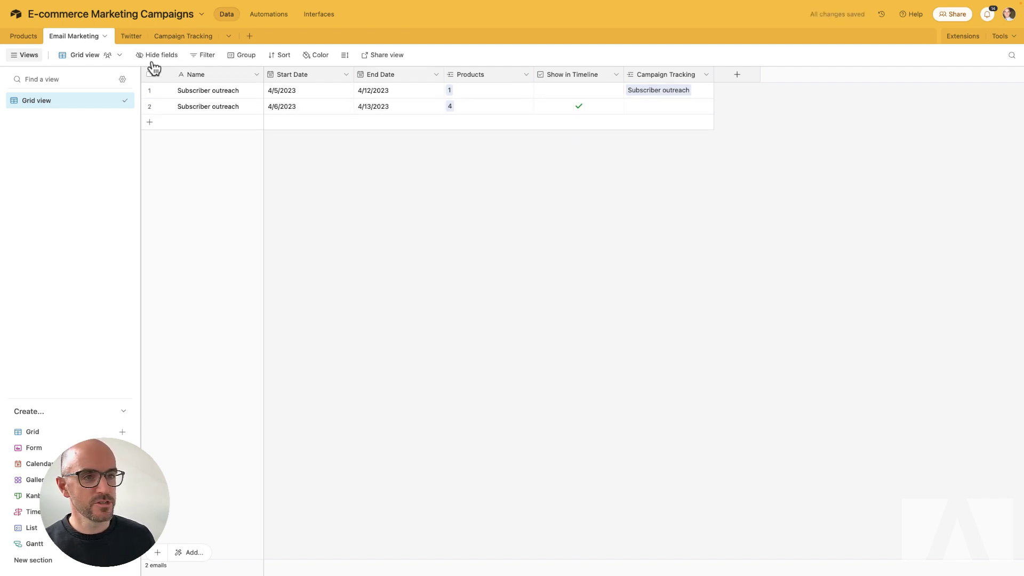
- Examine the automatically added email campaign in the Campaign Tracking table's Timeline and Grid views
left_click(174, 43)
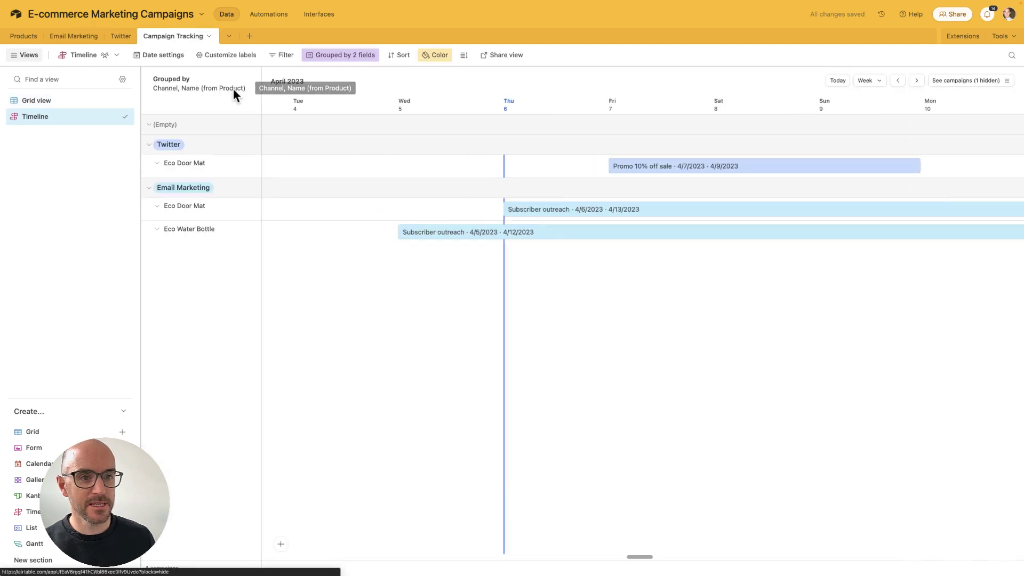
left_click(53, 101)
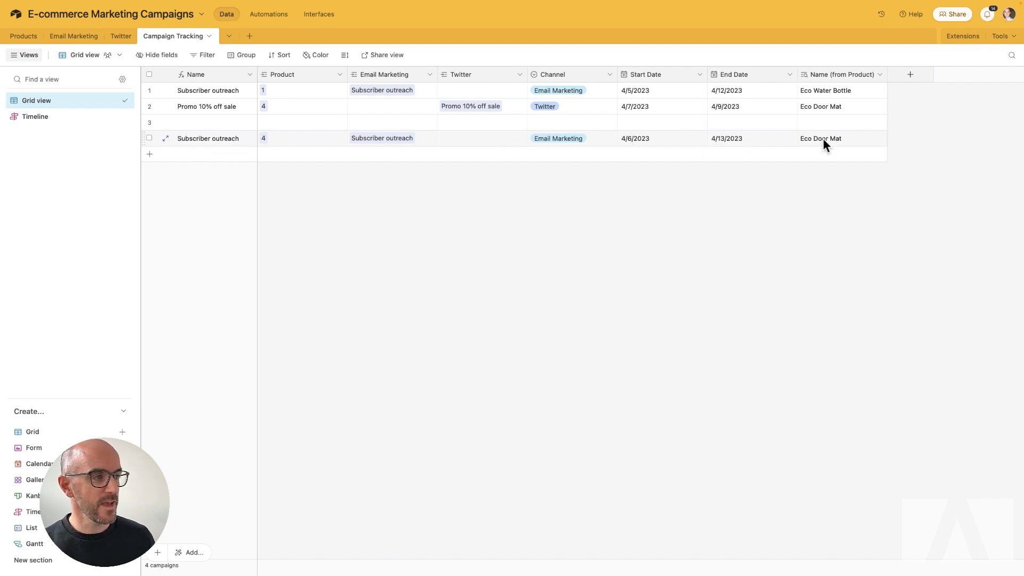
left_click(40, 118)
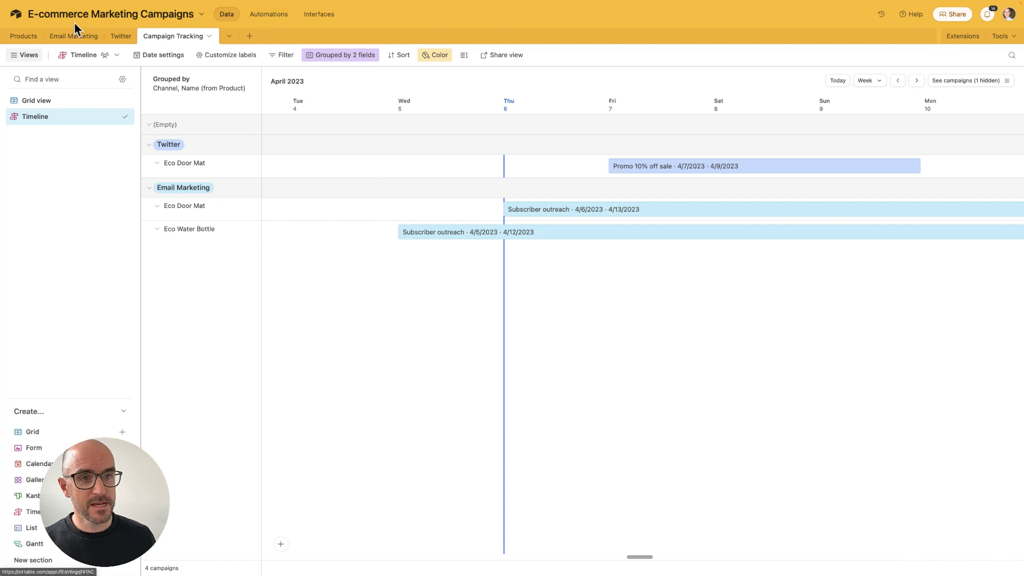
- Check Show in Timeline for the 4/5/2023 Subscriber outreach record in Email Marketing and view the Campaign Tracking timeline
left_click(70, 37)
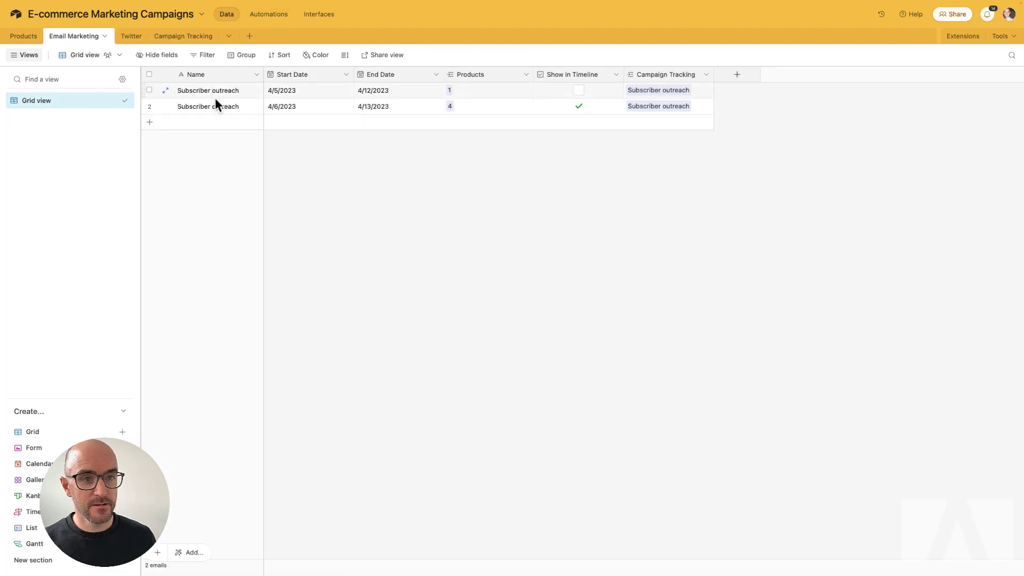
left_click(132, 37)
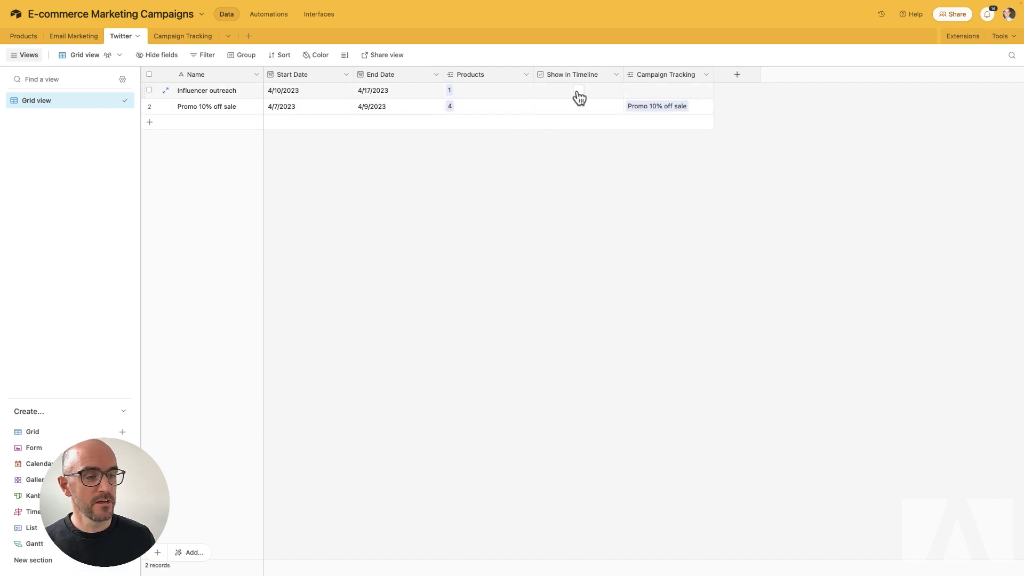
left_click(90, 37)
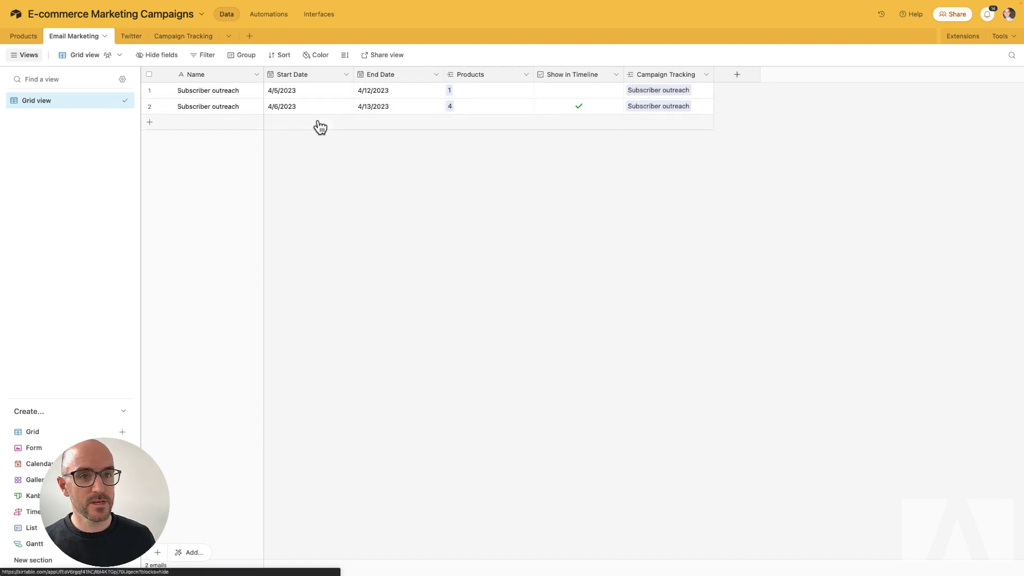
left_click(578, 91)
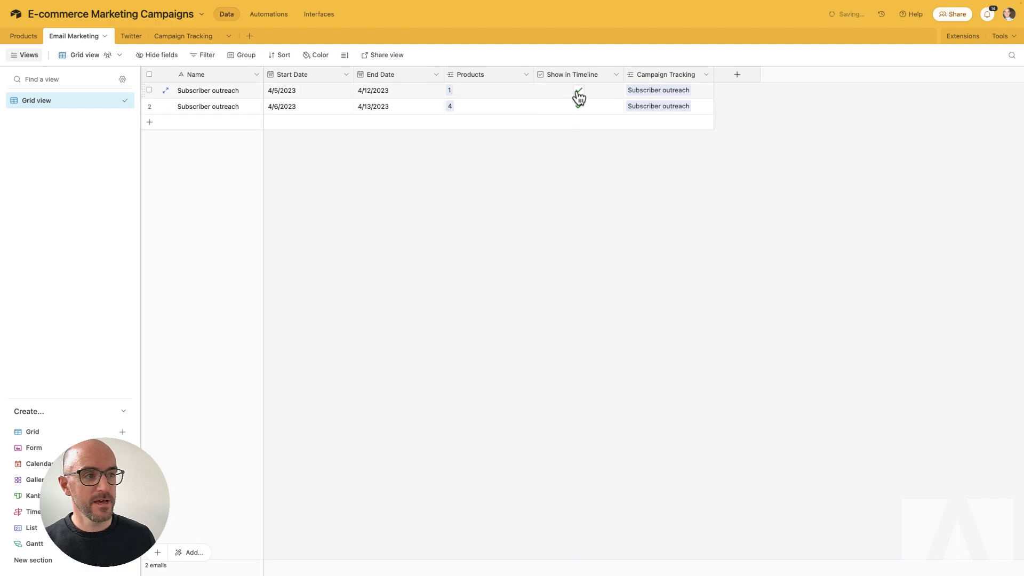
left_click(176, 38)
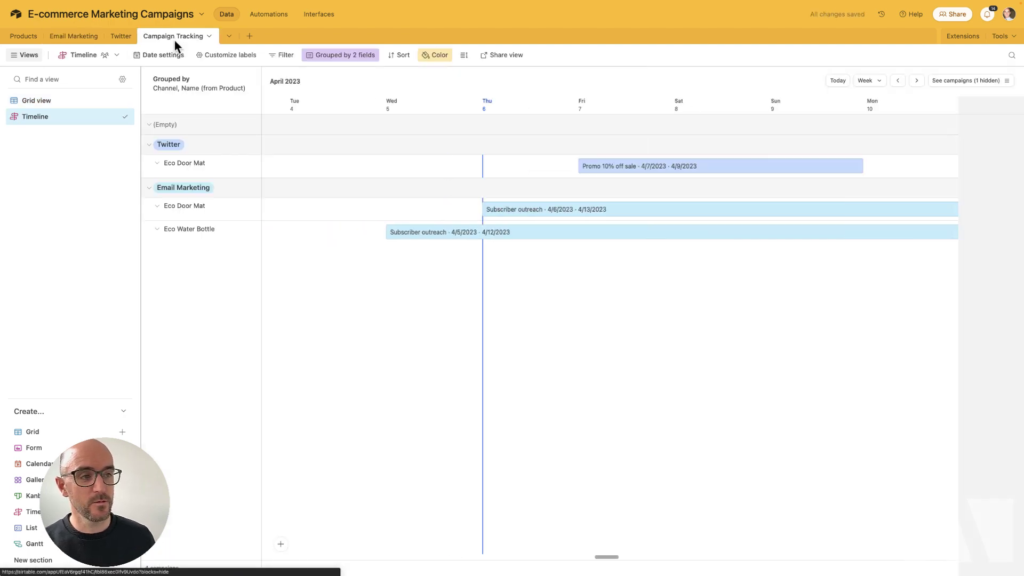